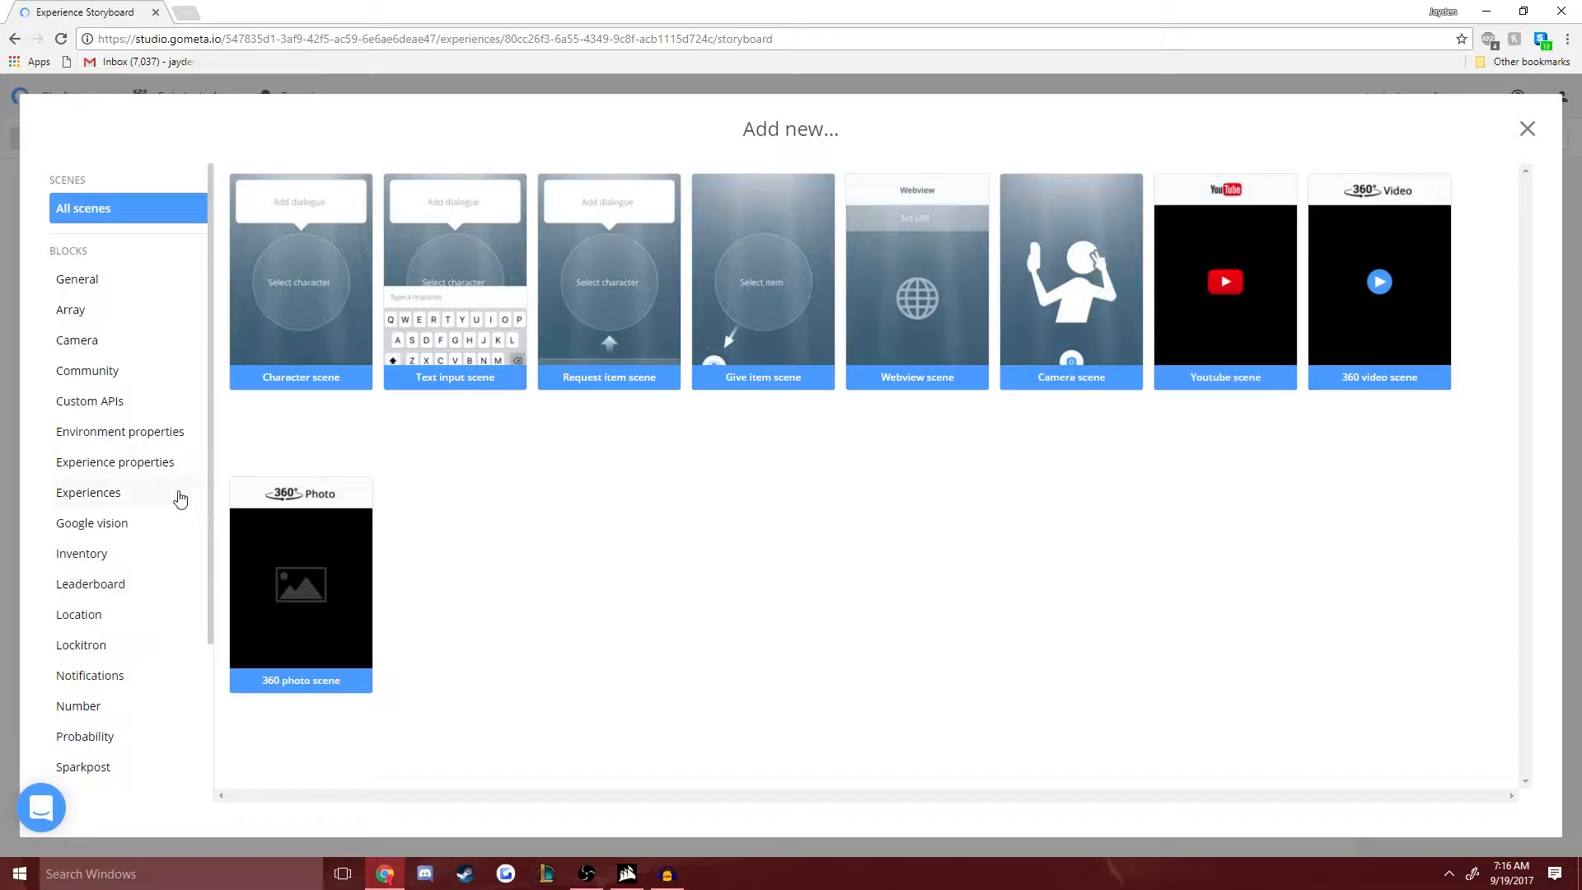
- Add a Give item block from the Inventory blocks to the storyboard
click(1527, 128)
click(1321, 139)
click(147, 556)
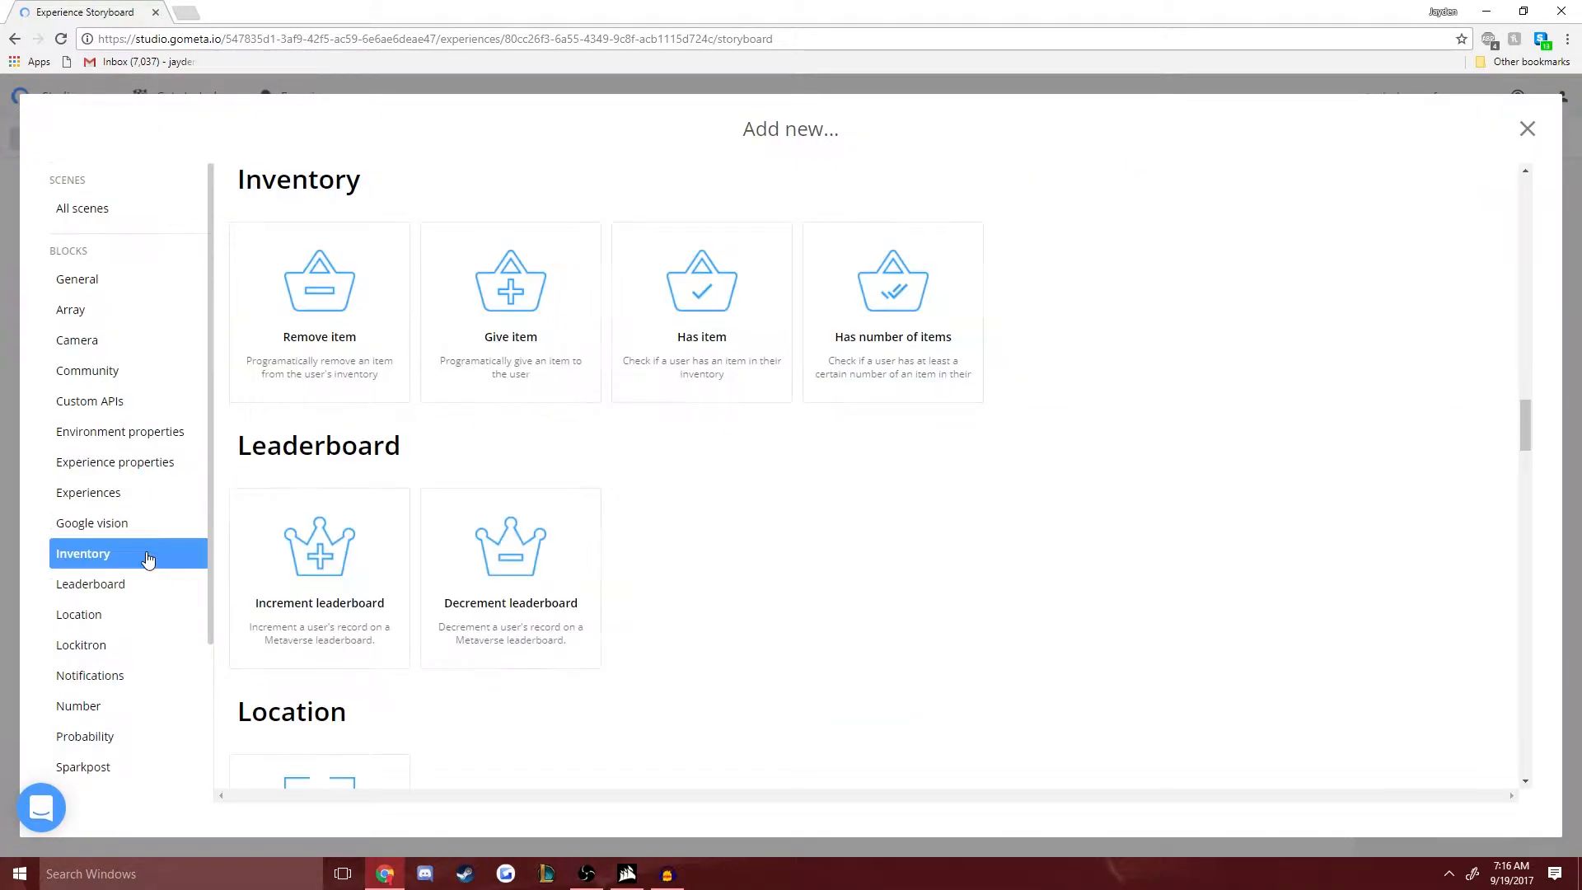
click(557, 342)
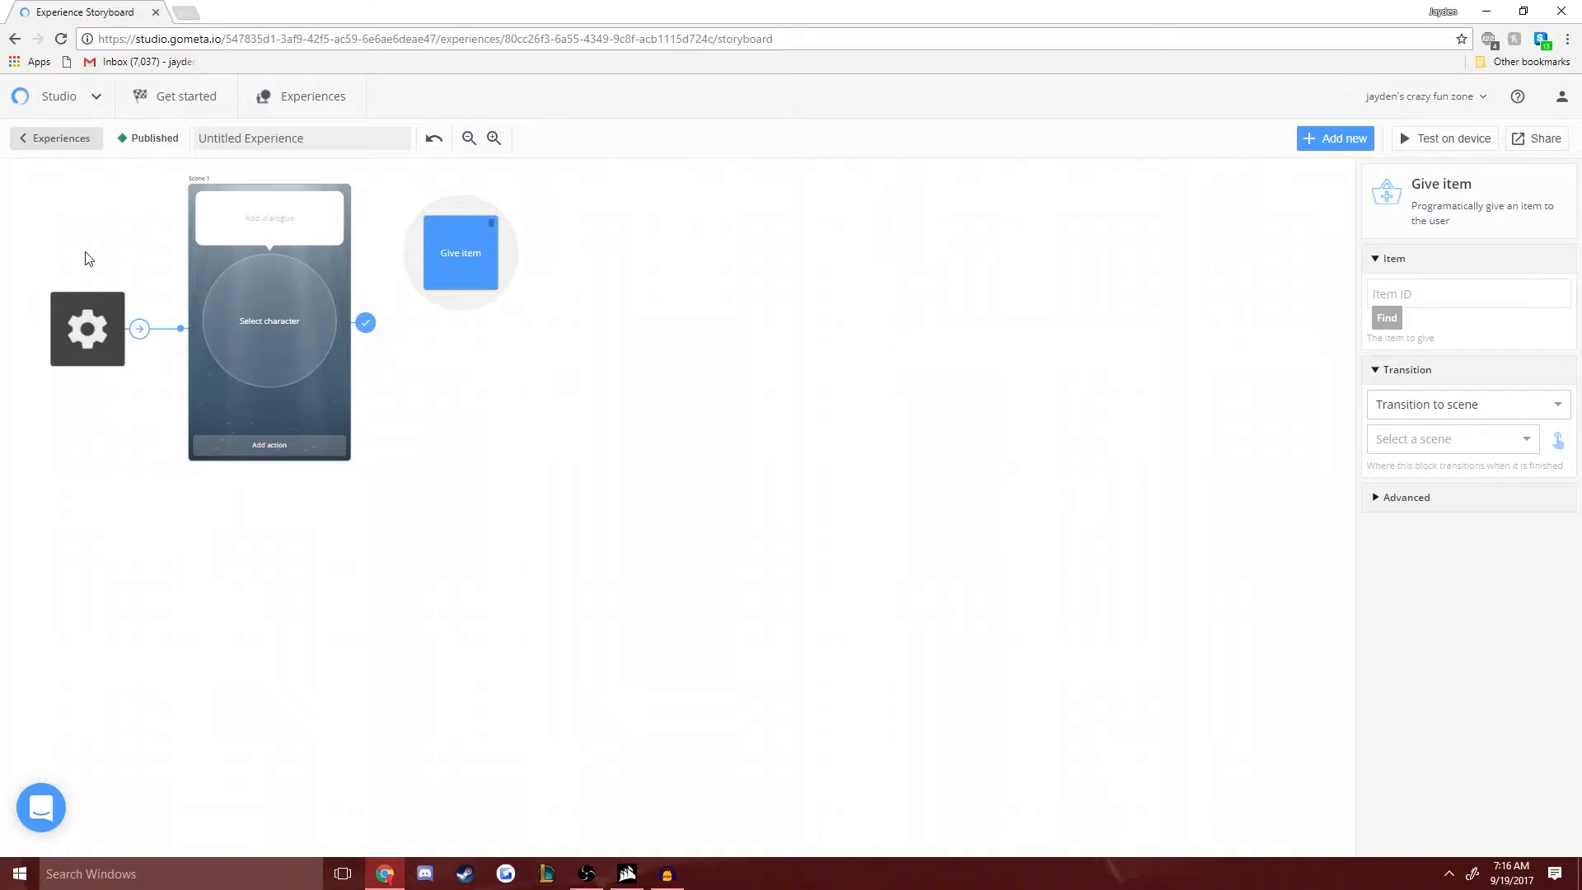
- Write the first scene's dialogue "Hello young one! Do you want an item from me?" and add the response "I sure do want an item!"
click(277, 225)
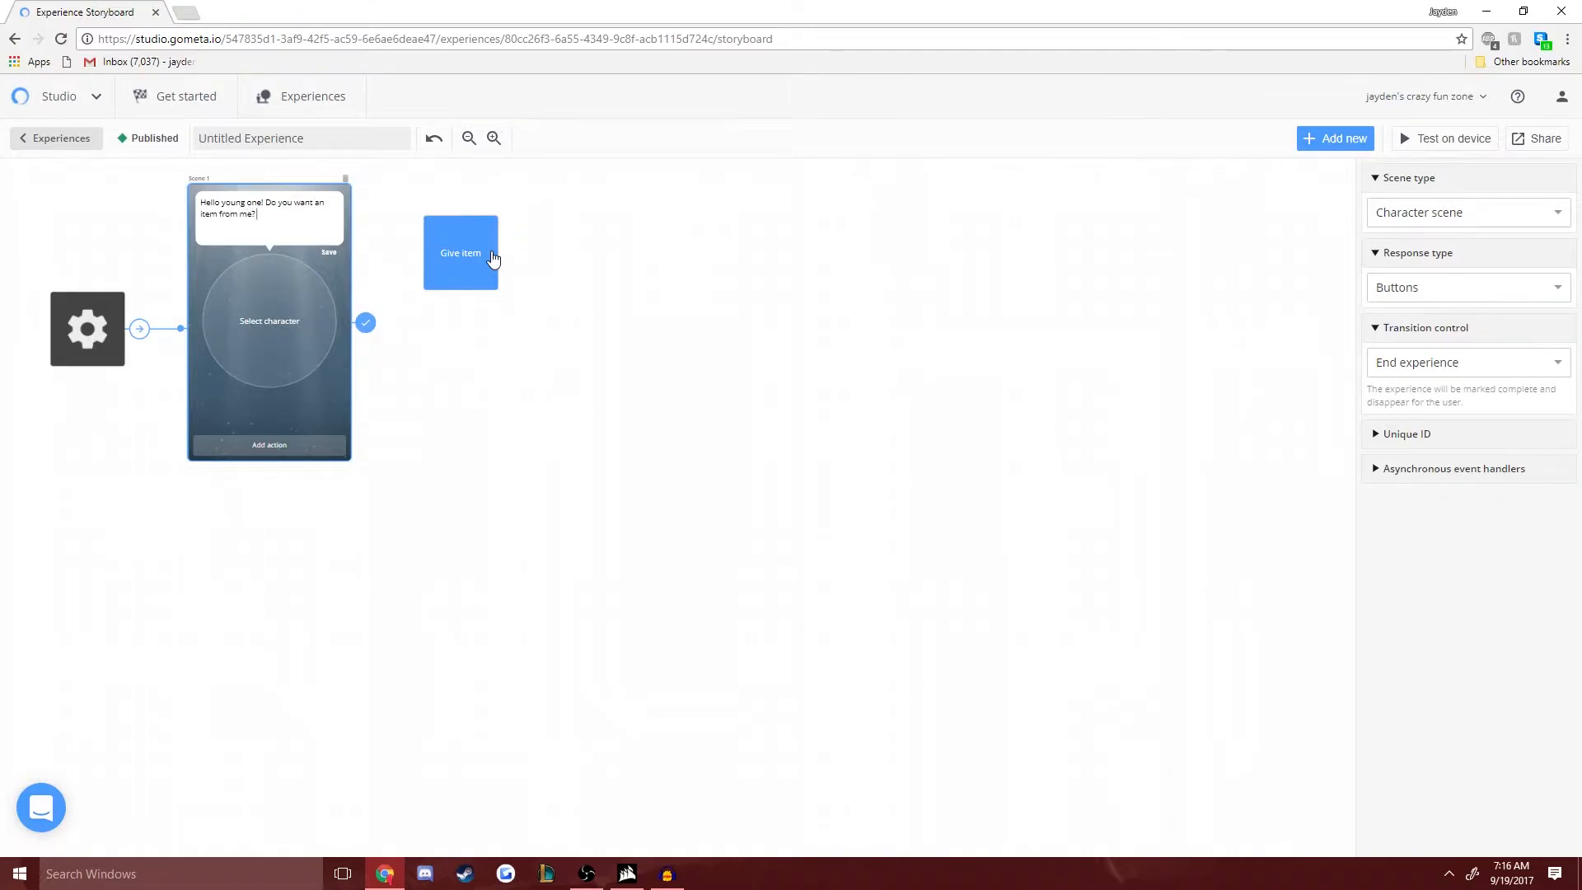
click(288, 445)
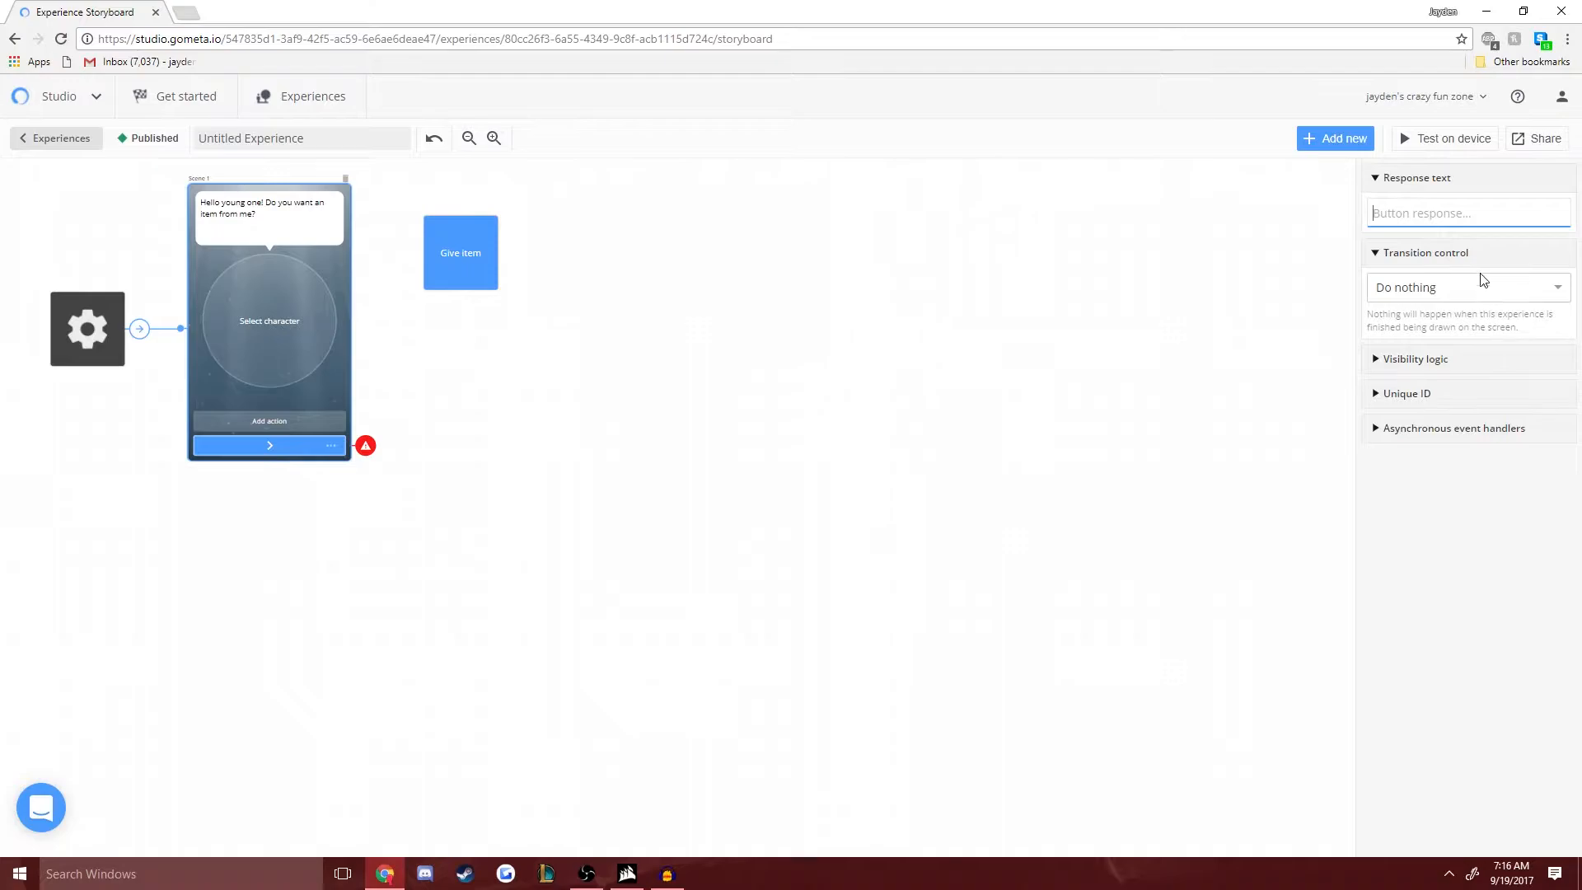
text(I sure do want an item!)
- Find "old man" among all characters and assign the Old Man to the first scene
click(299, 295)
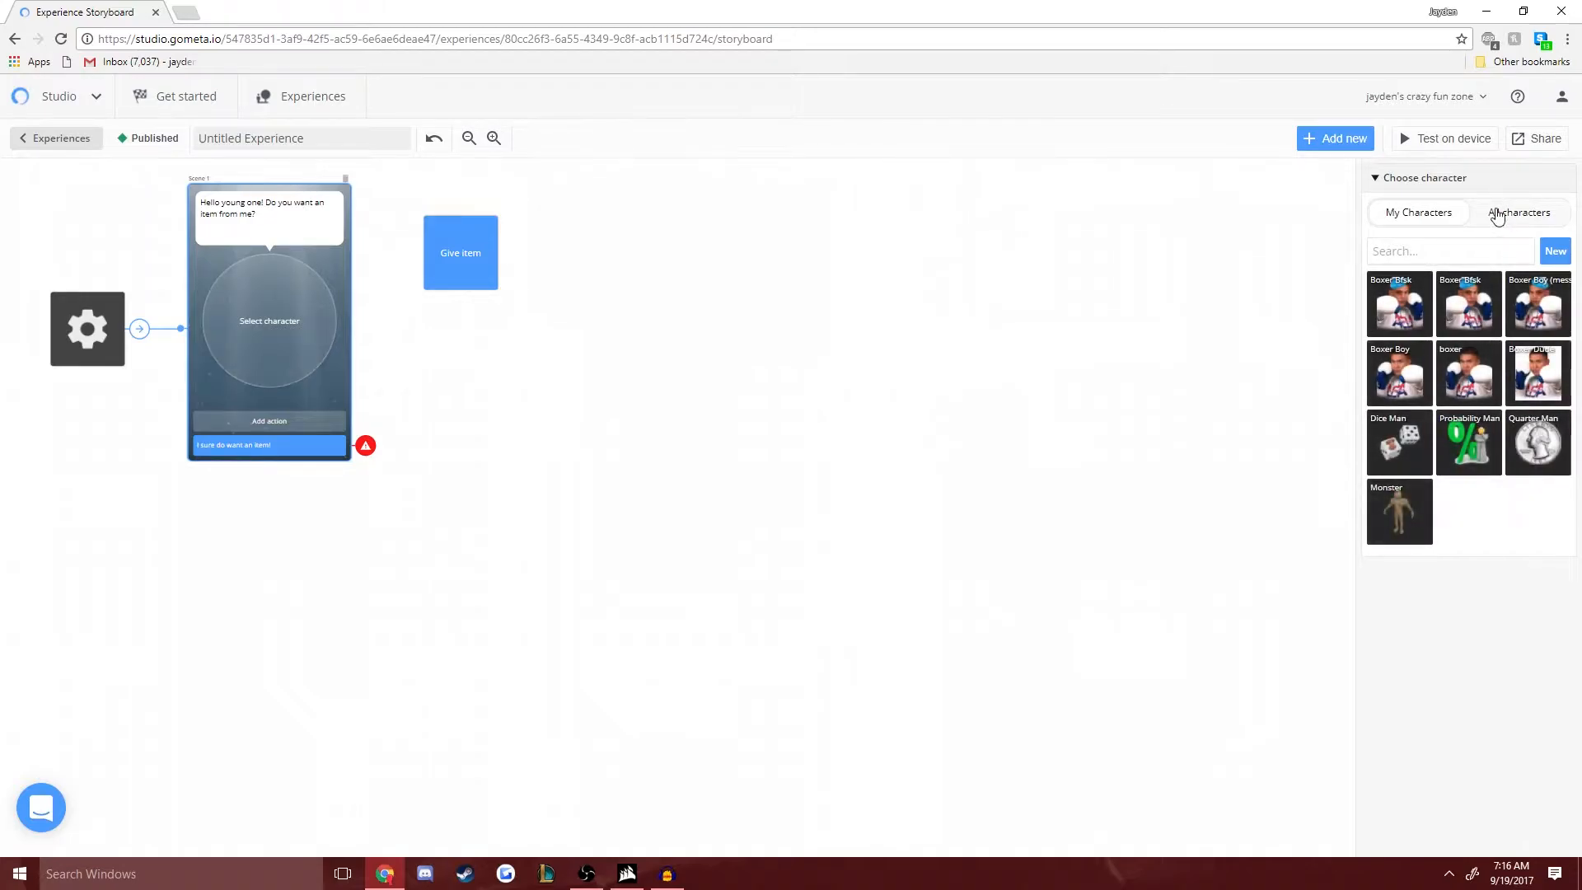
click(1499, 216)
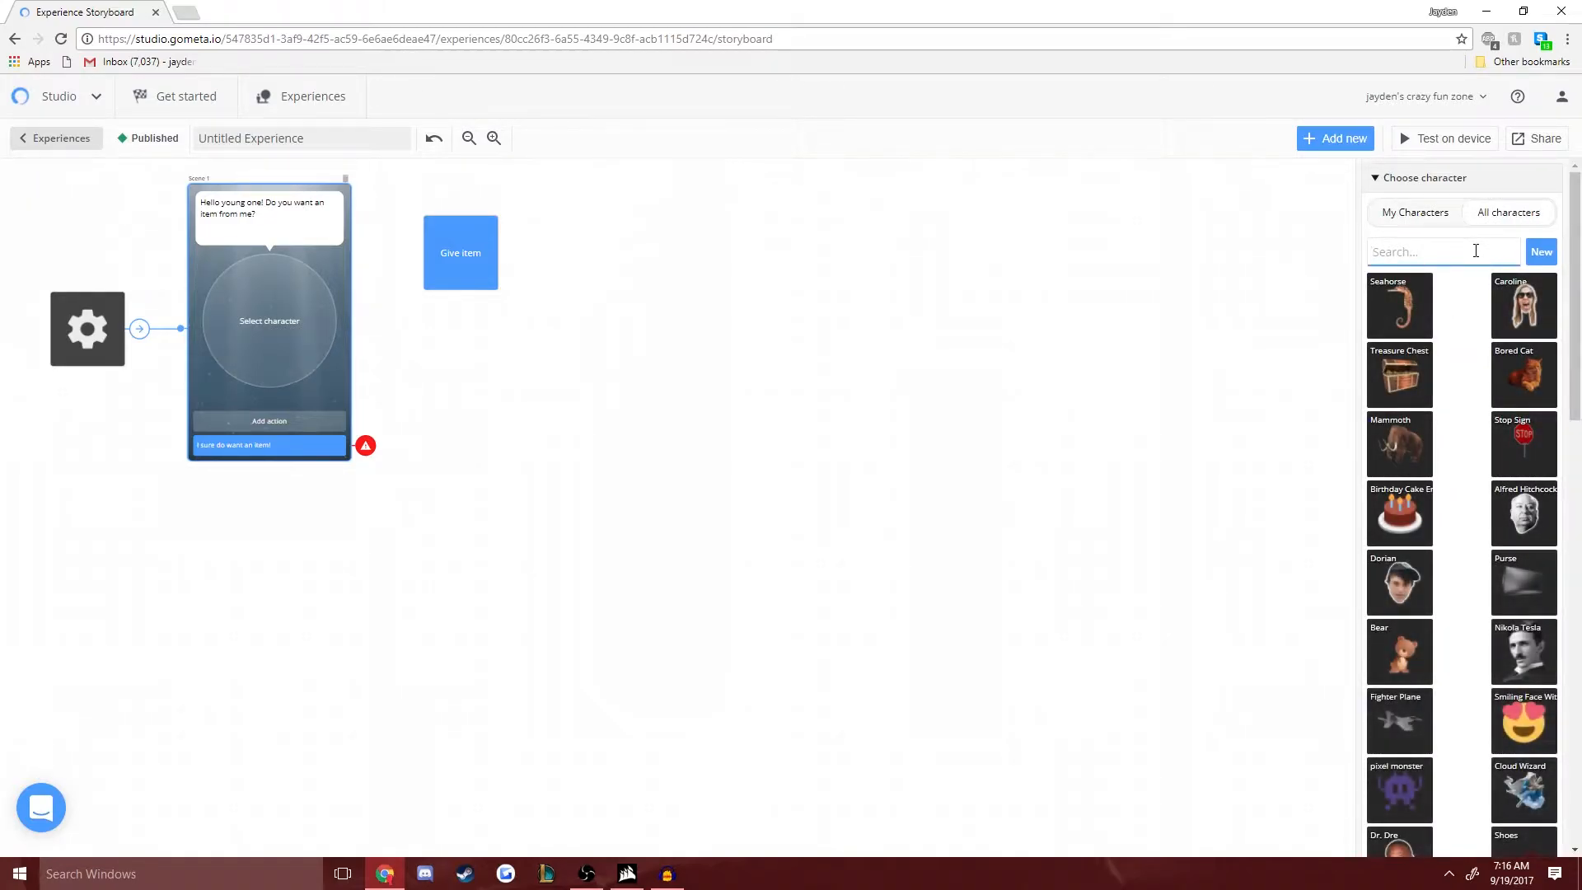
text(old man)
key(Return)
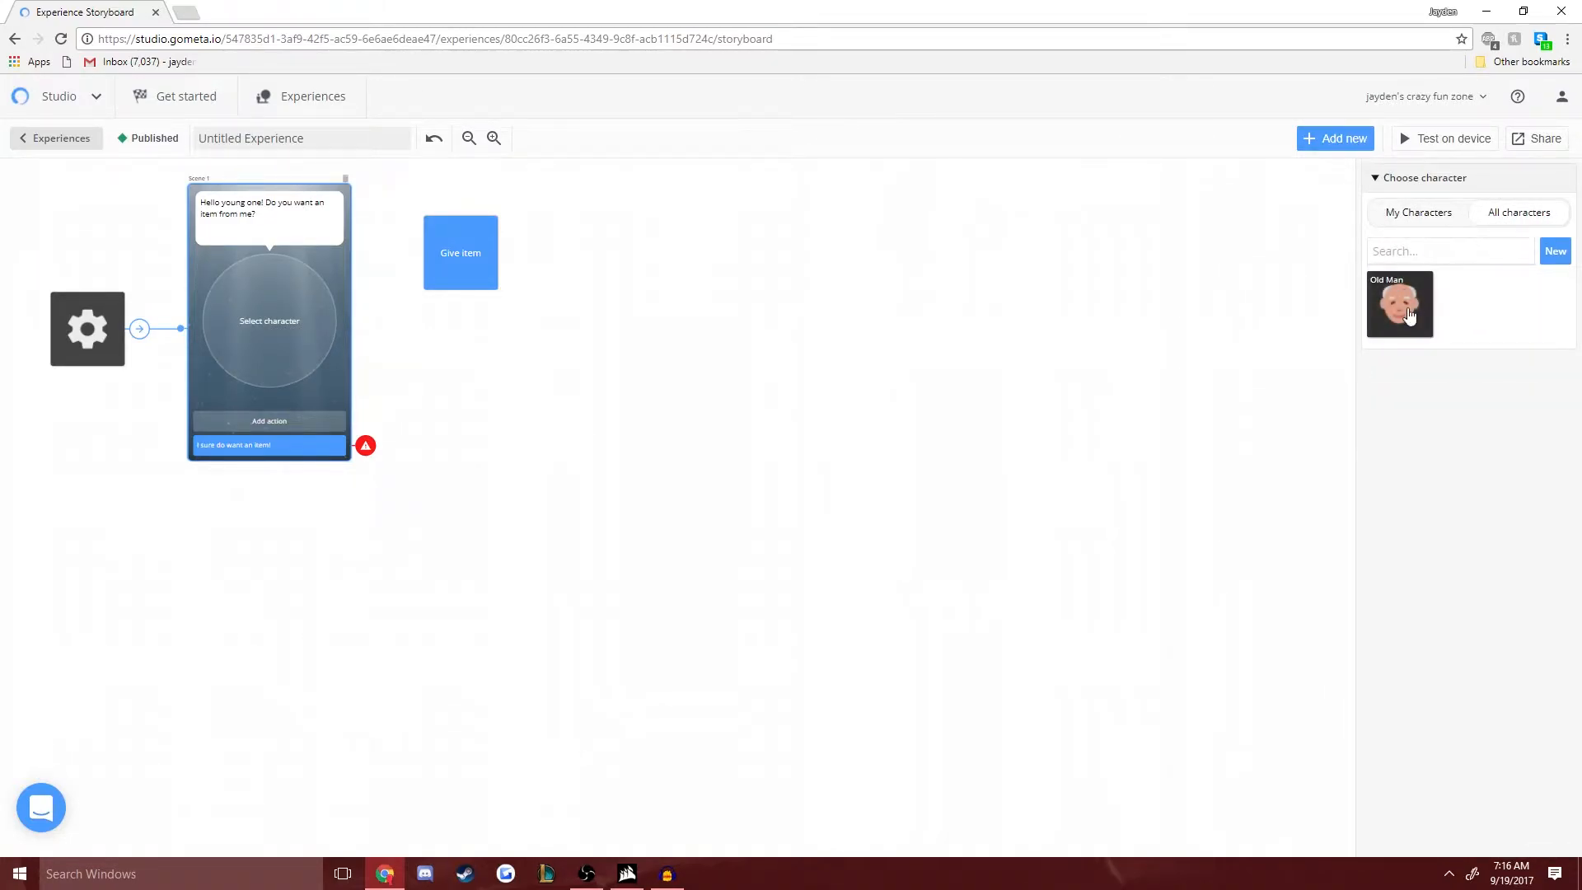
click(1405, 311)
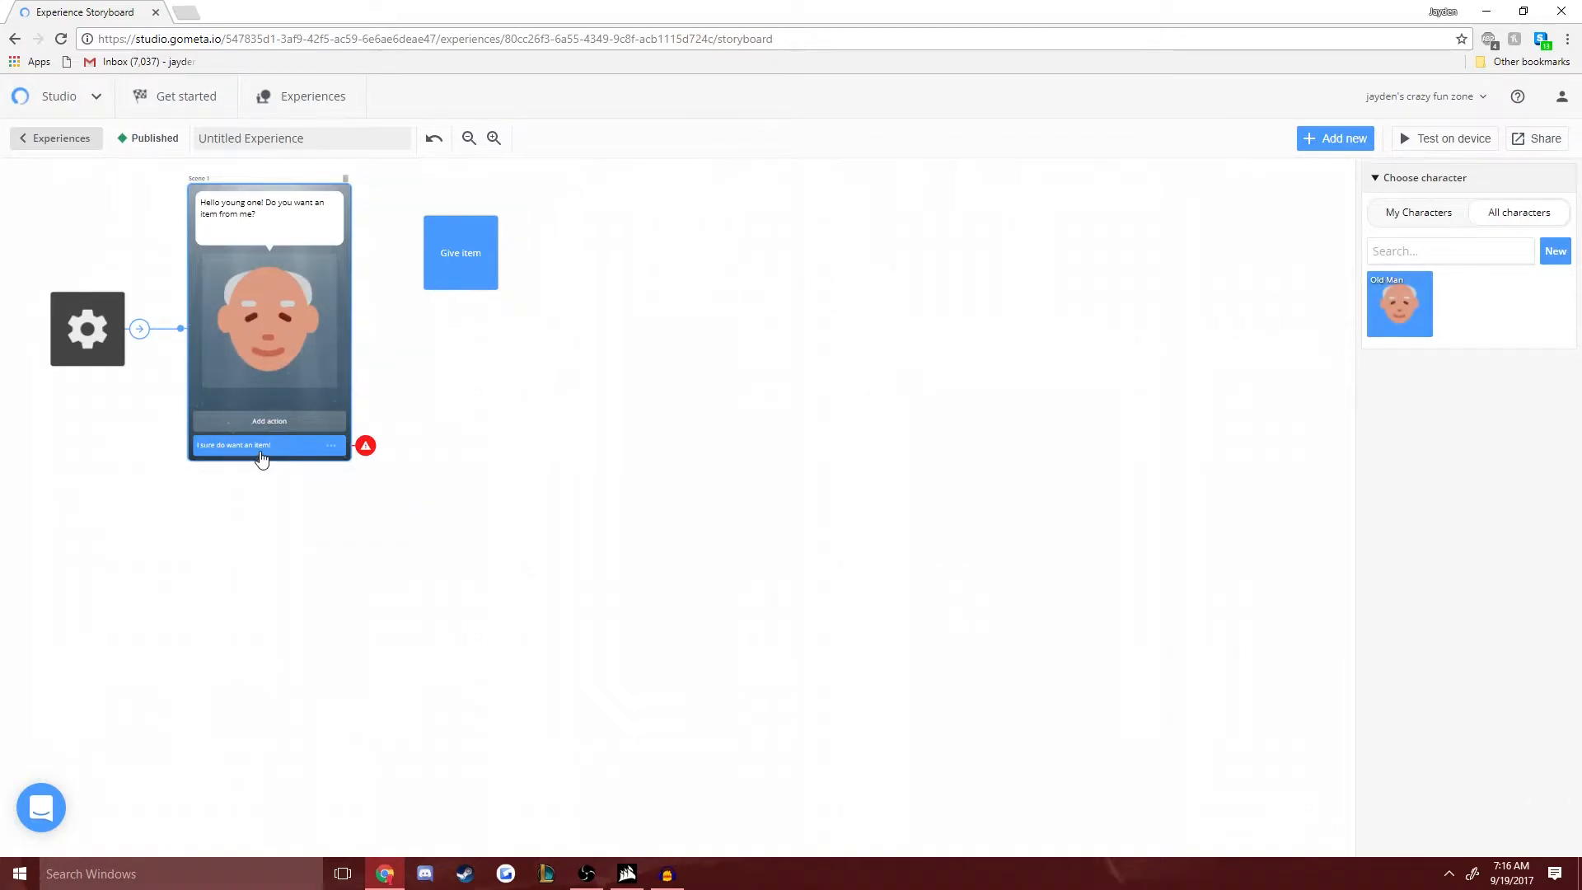
- Make the "I sure do want an item!" response transition to the Give item block, and move that block slightly closer to the scene
click(262, 450)
click(1438, 296)
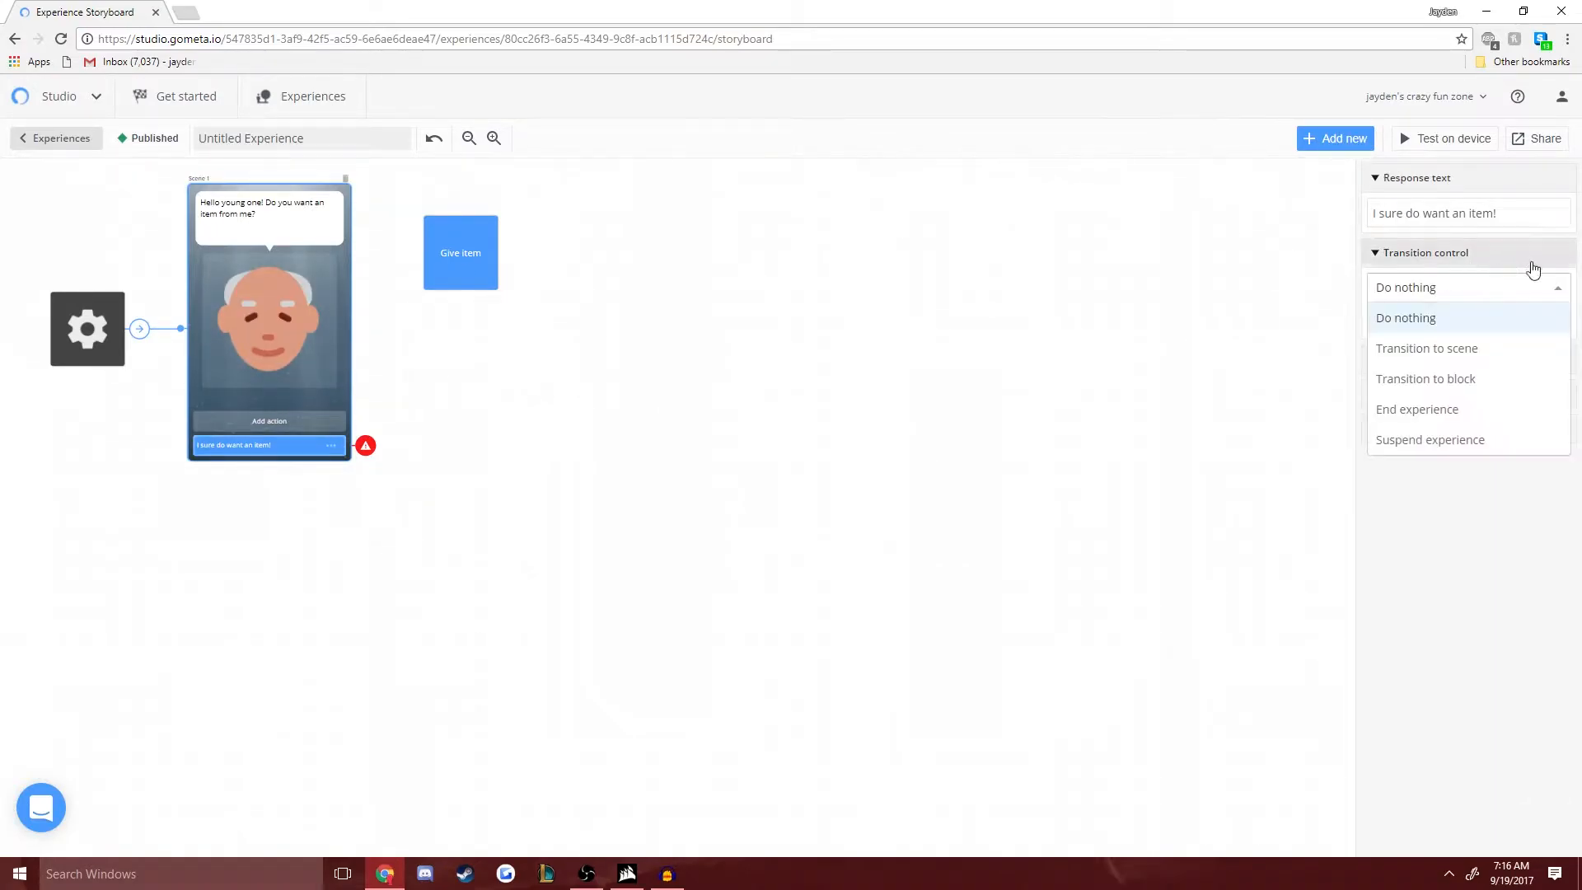
click(1494, 380)
click(1438, 328)
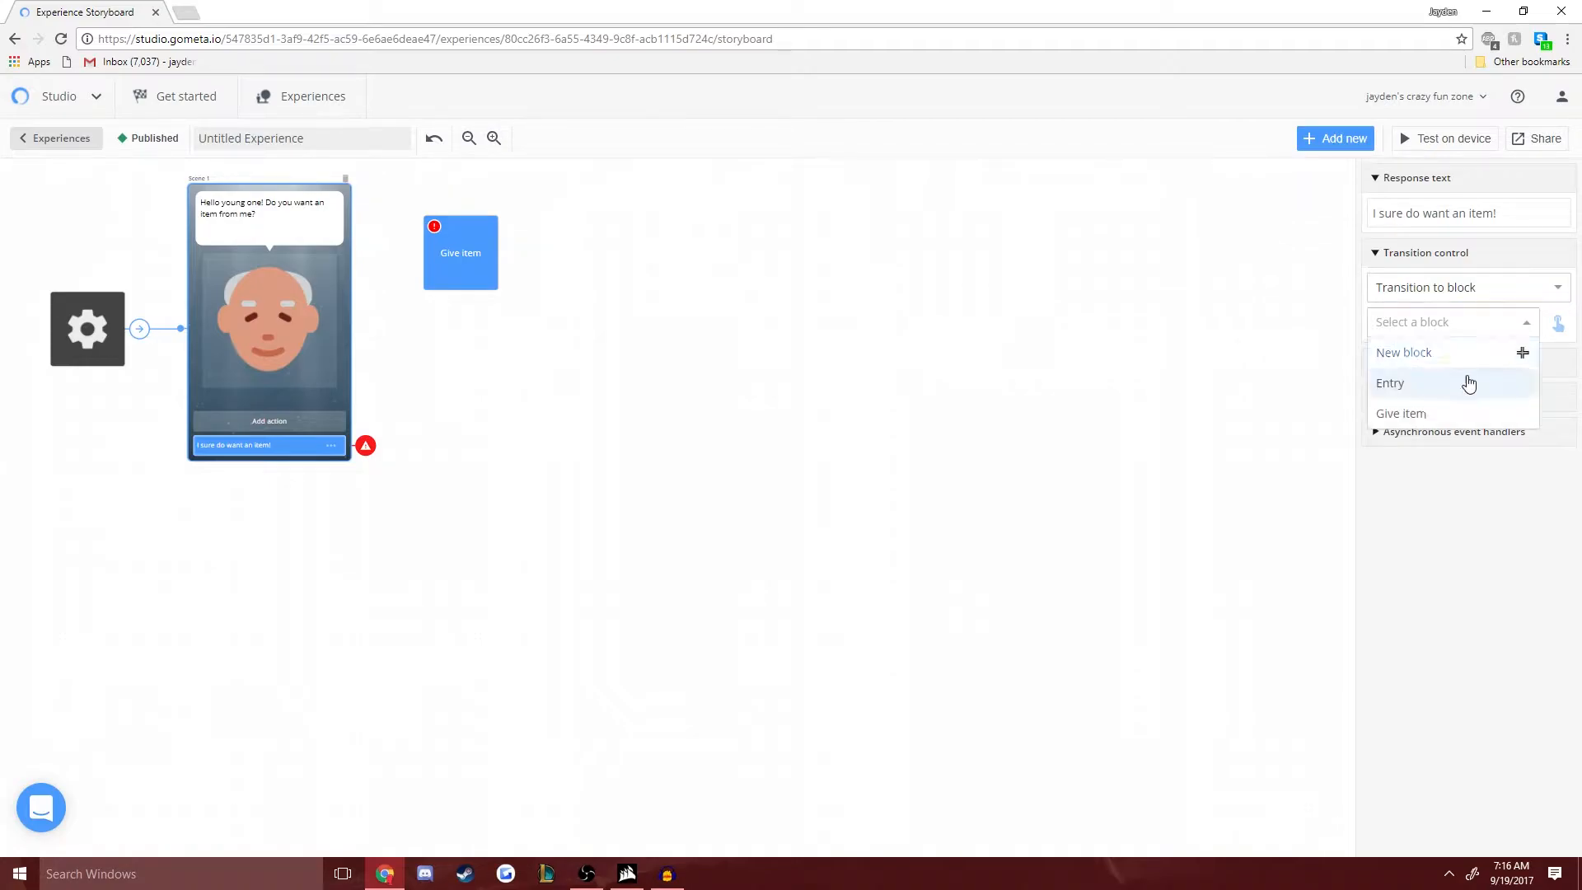
click(1430, 413)
drag(445, 259, 424, 302)
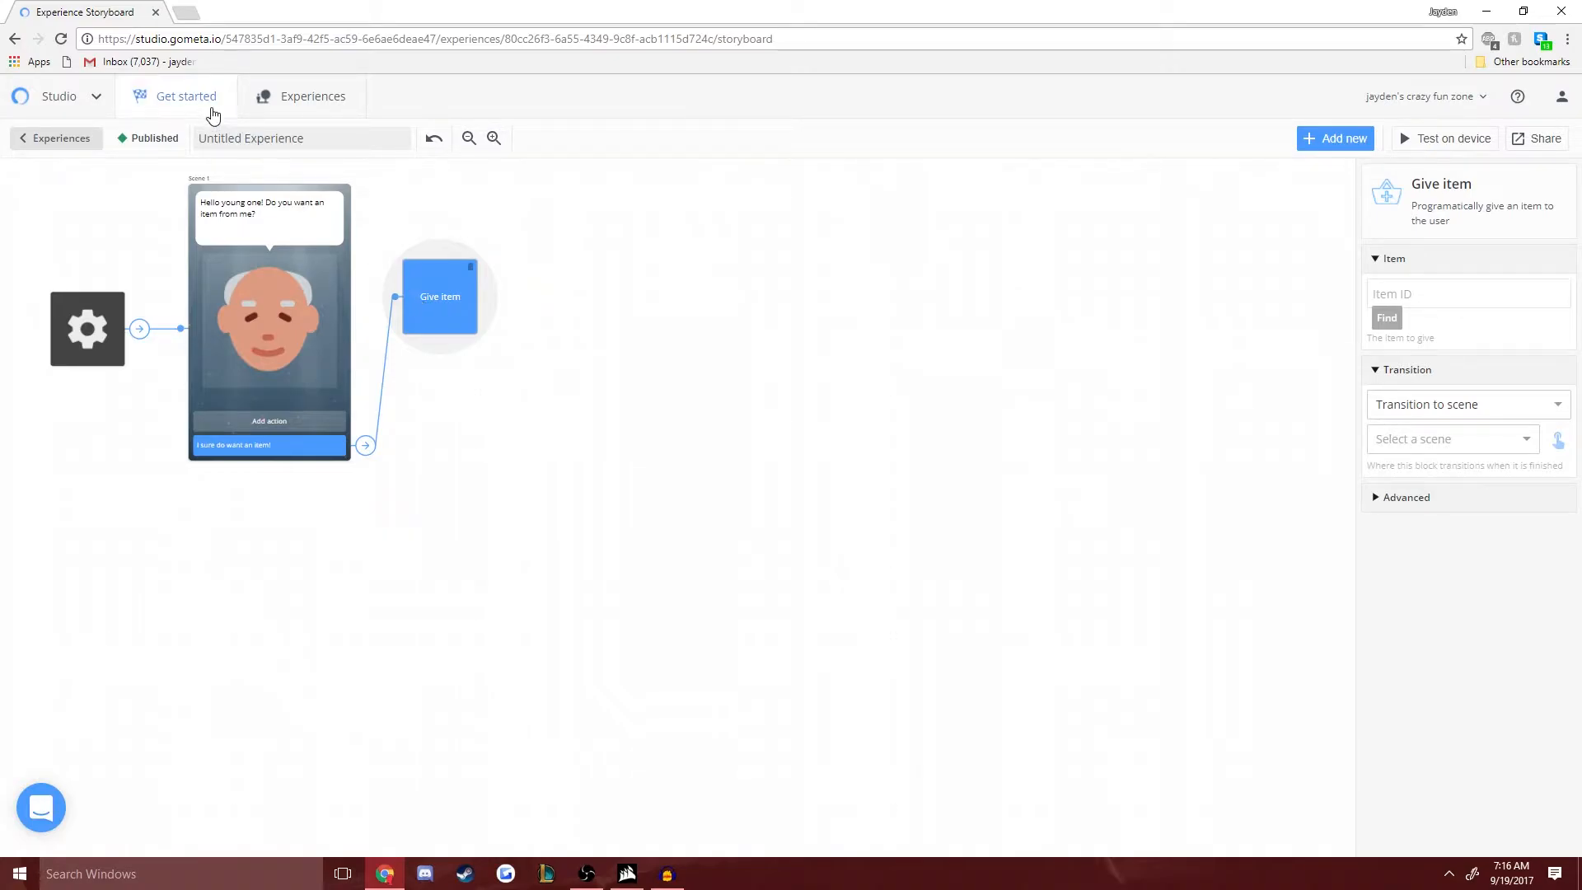
click(96, 100)
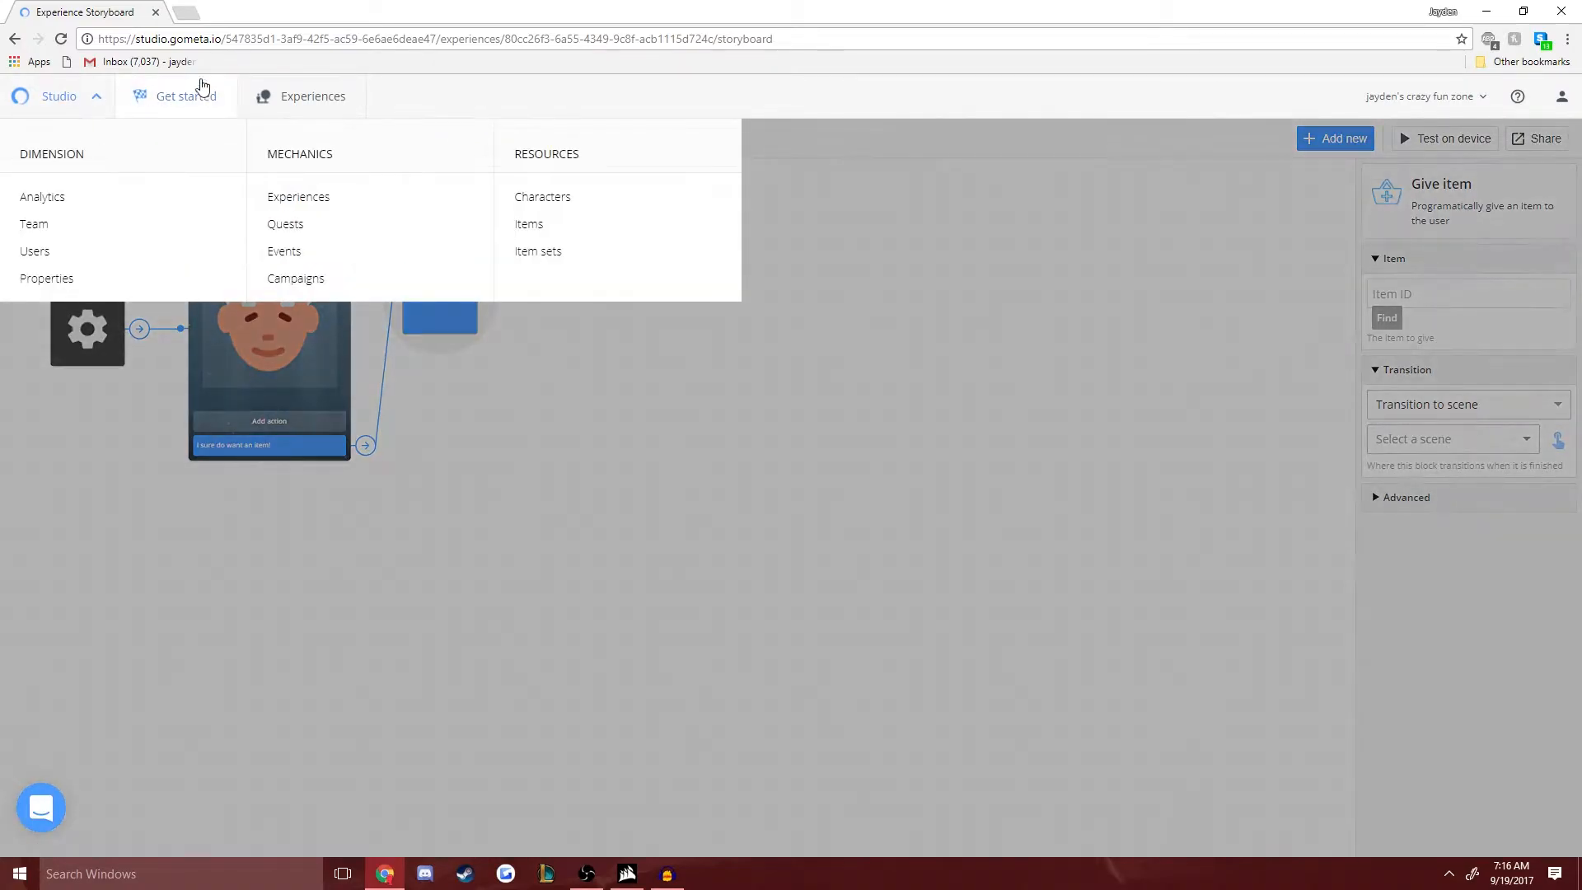
click(532, 232)
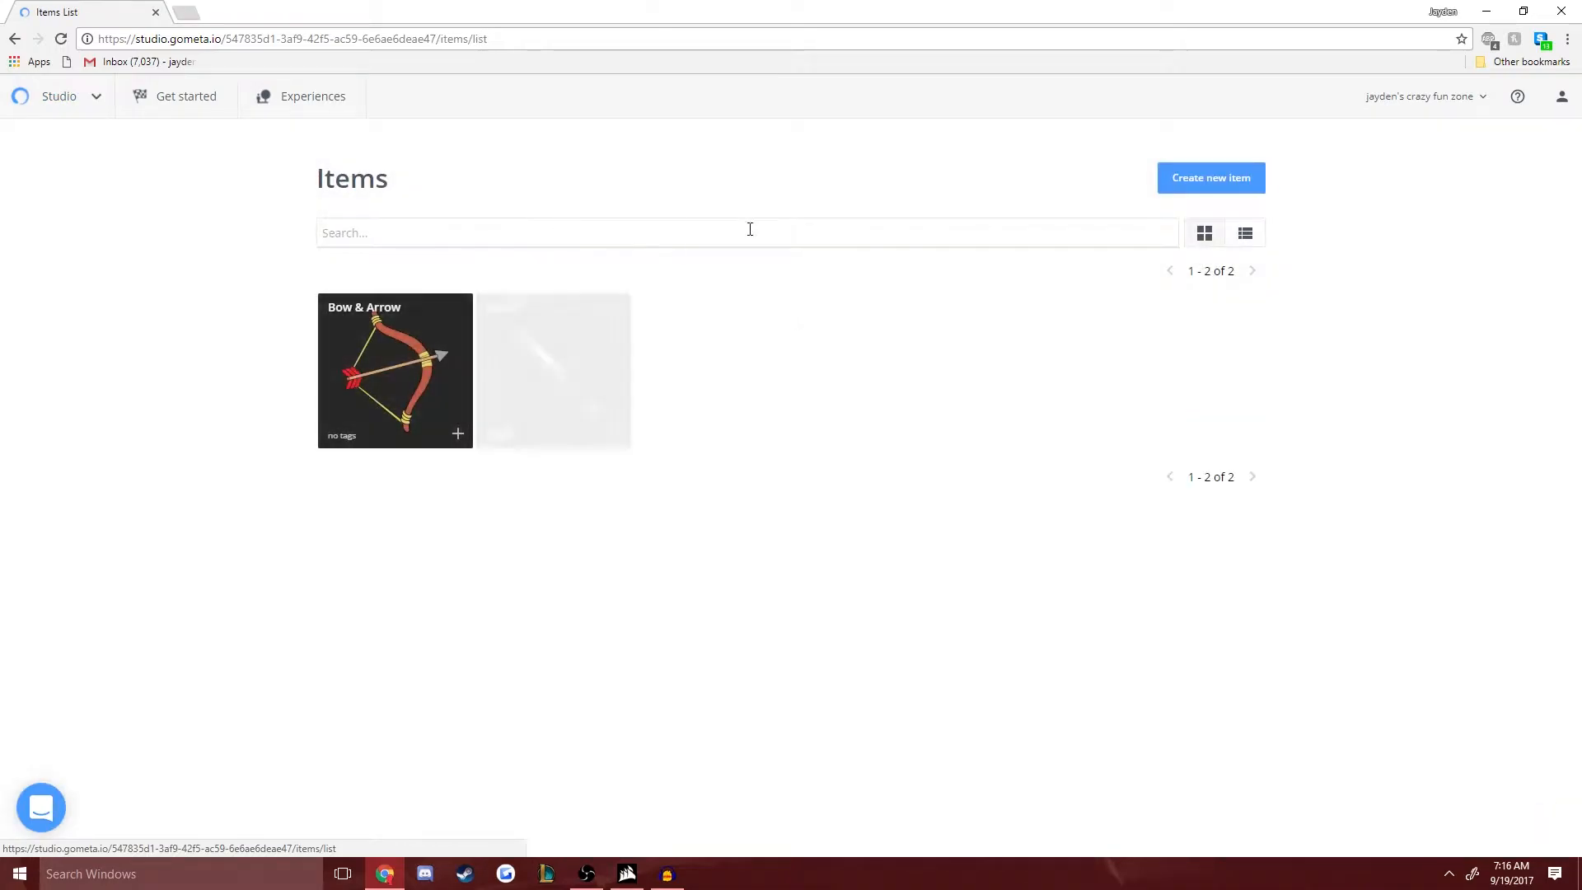
click(1247, 185)
click(604, 215)
text(hjfgghfhfg)
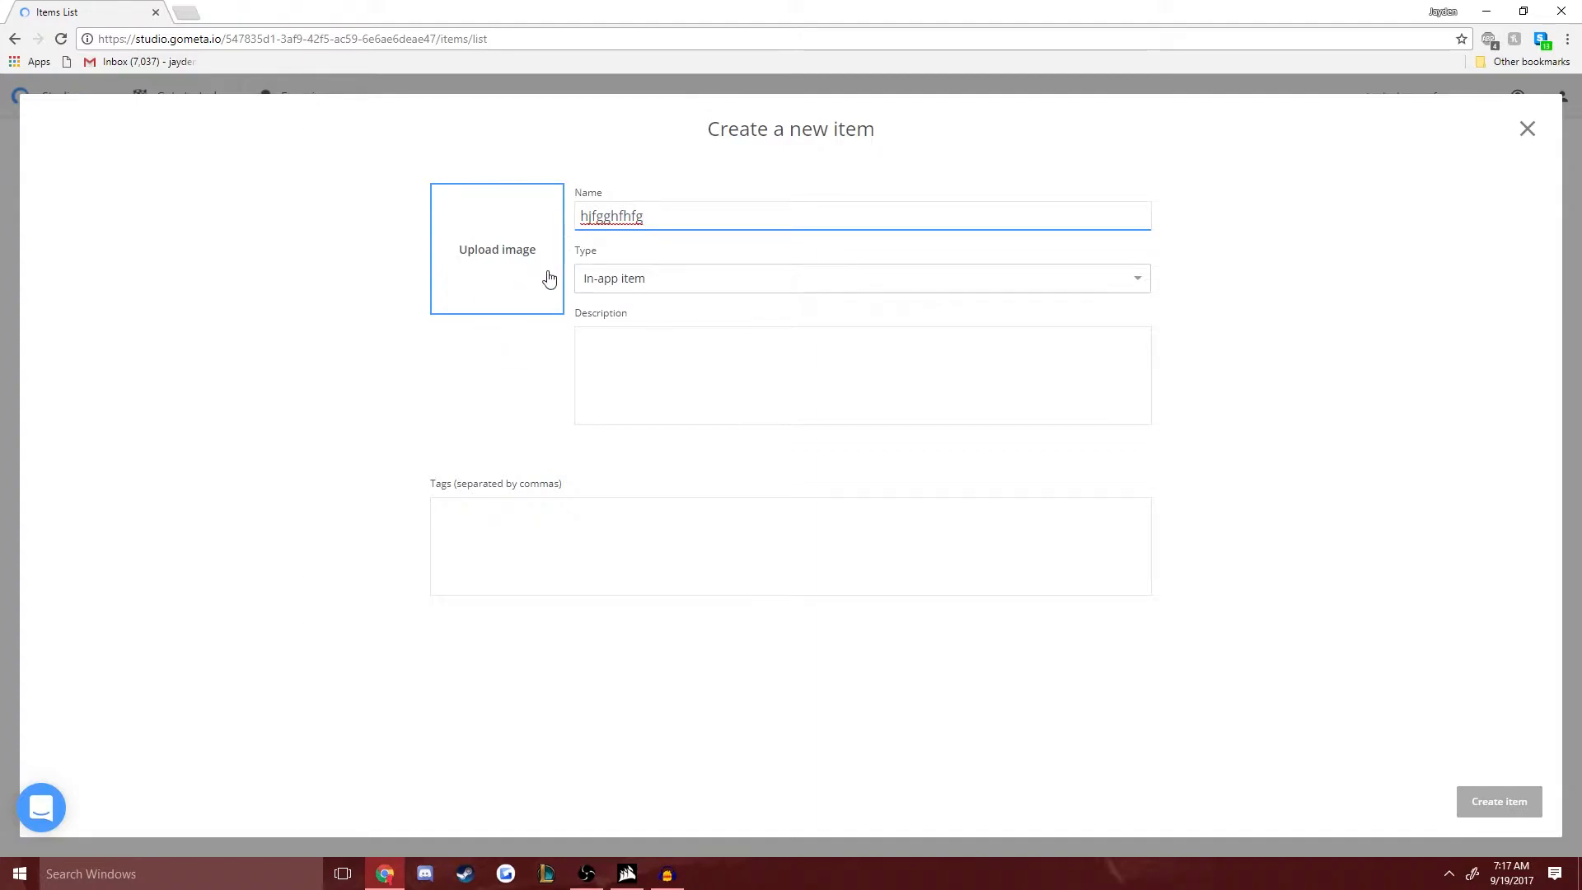
click(618, 284)
click(618, 297)
click(632, 364)
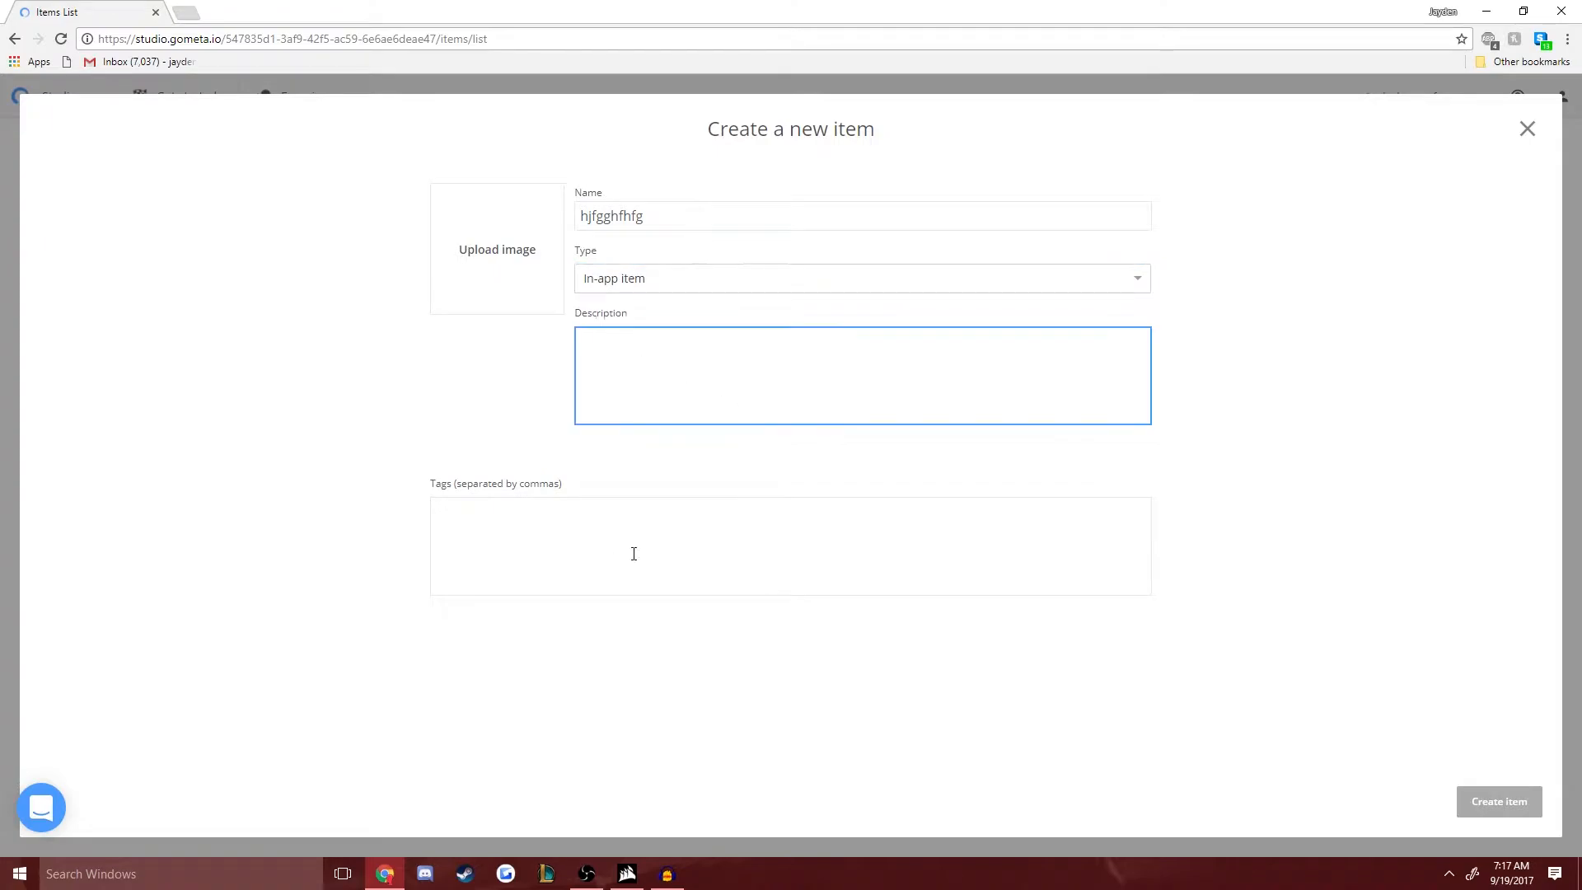
click(1525, 131)
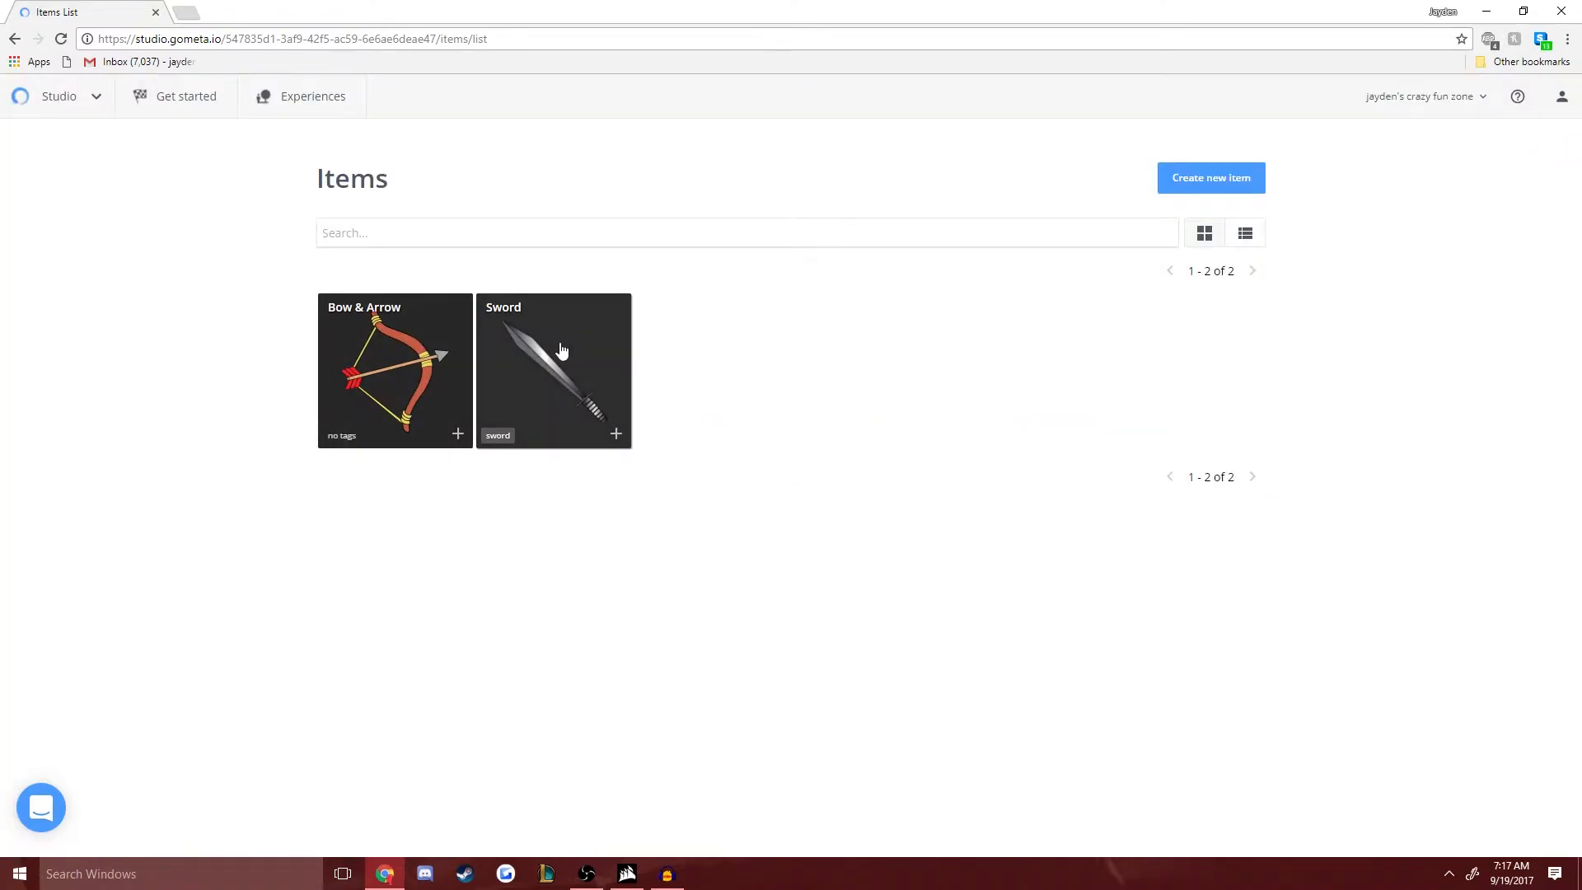
- Reopen the Untitled experience and set the Sword as the item its Give item block gives
click(57, 95)
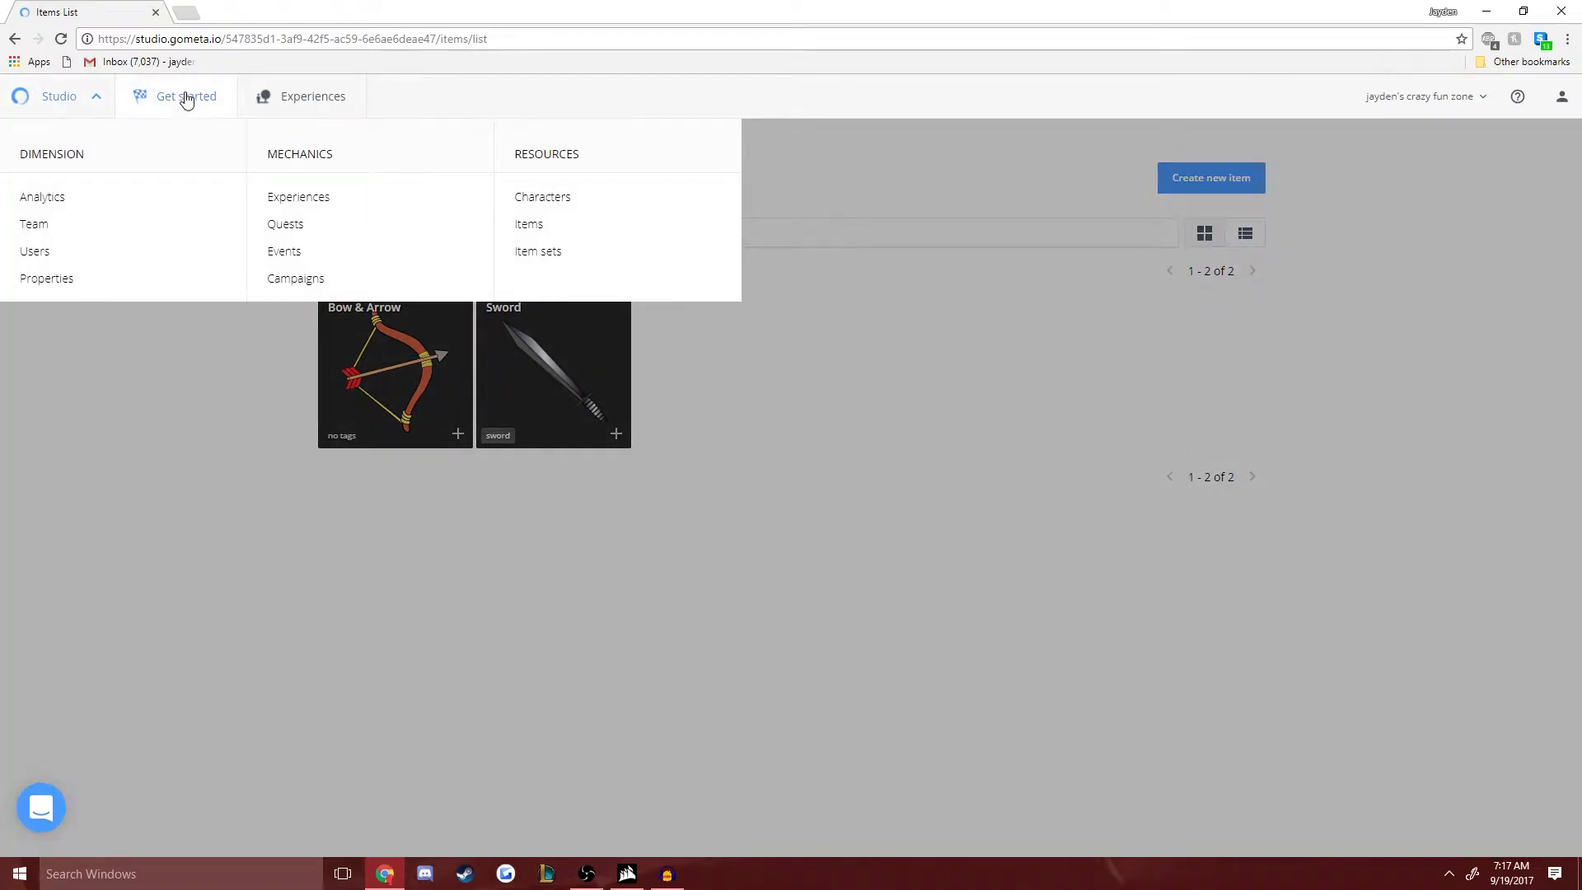
click(313, 103)
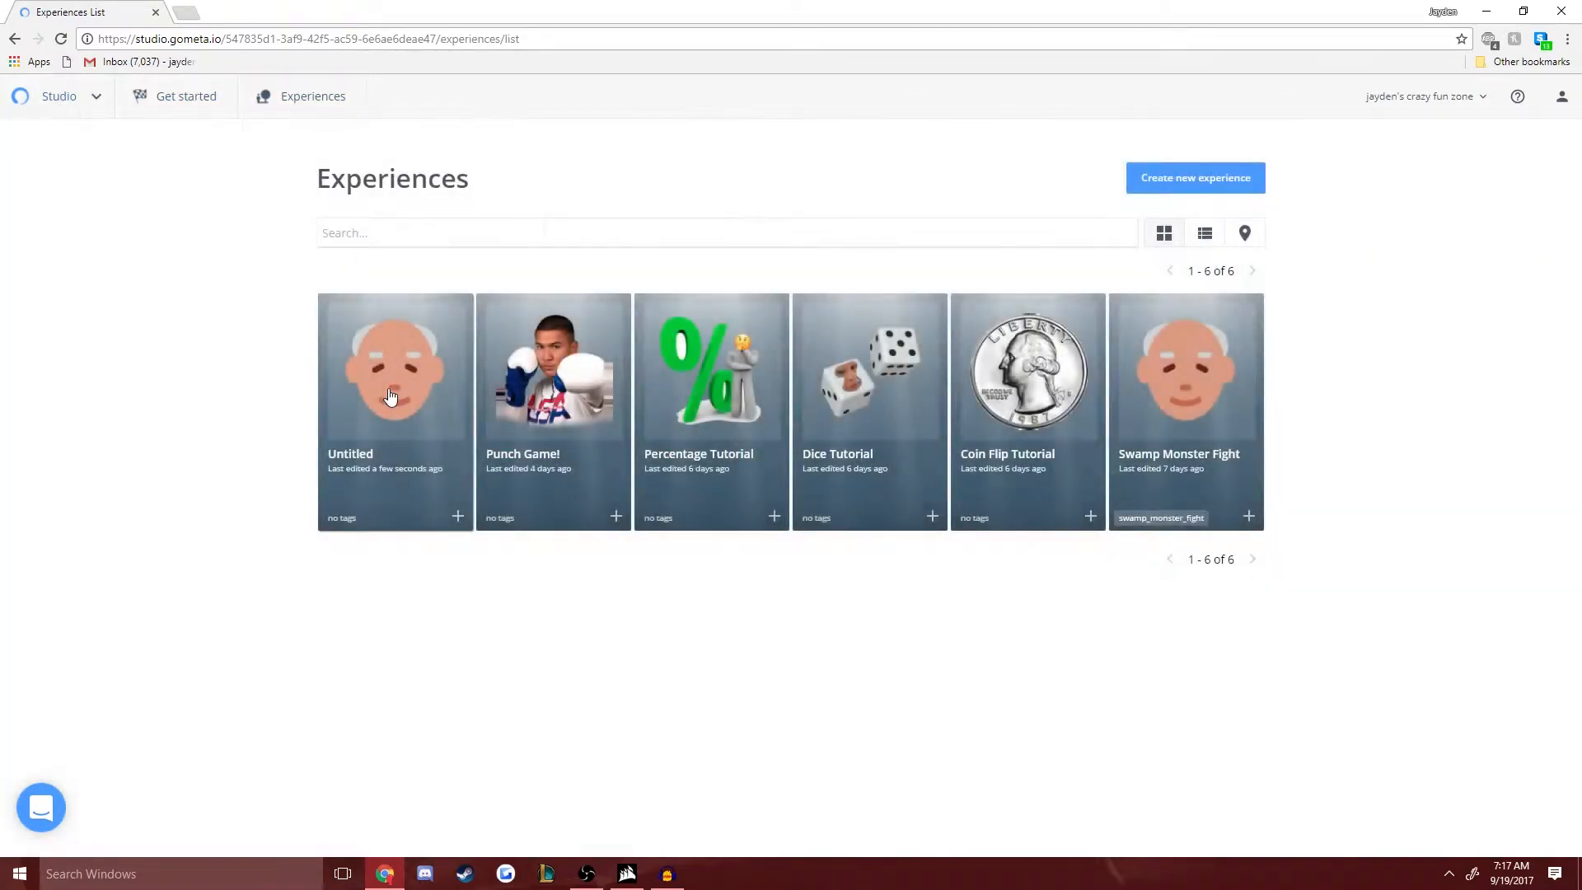
click(388, 400)
click(456, 318)
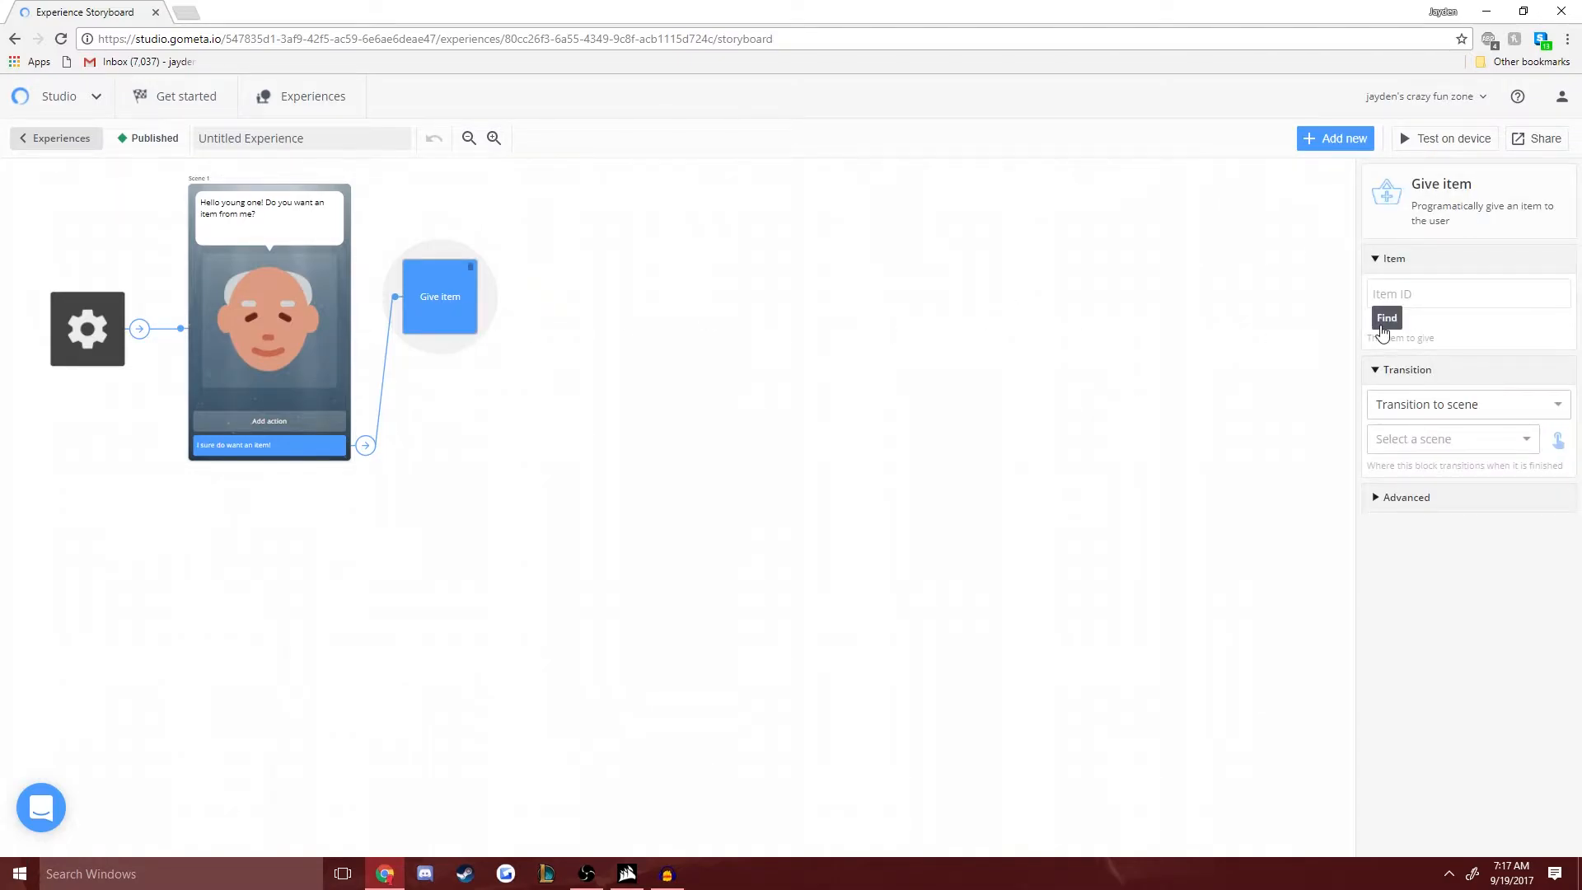
click(1387, 321)
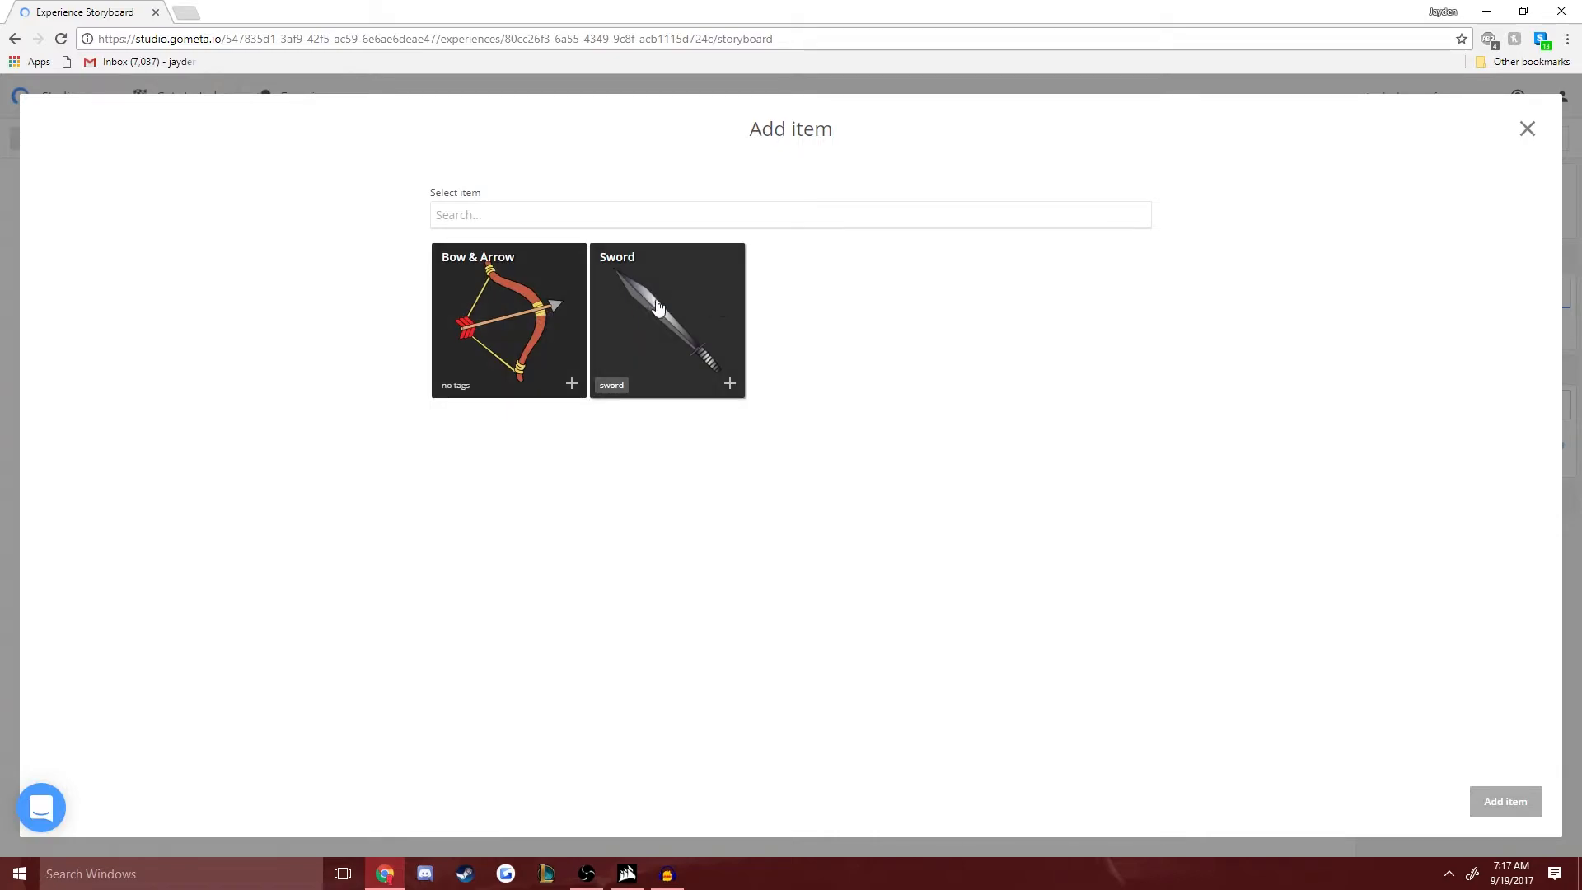
click(662, 320)
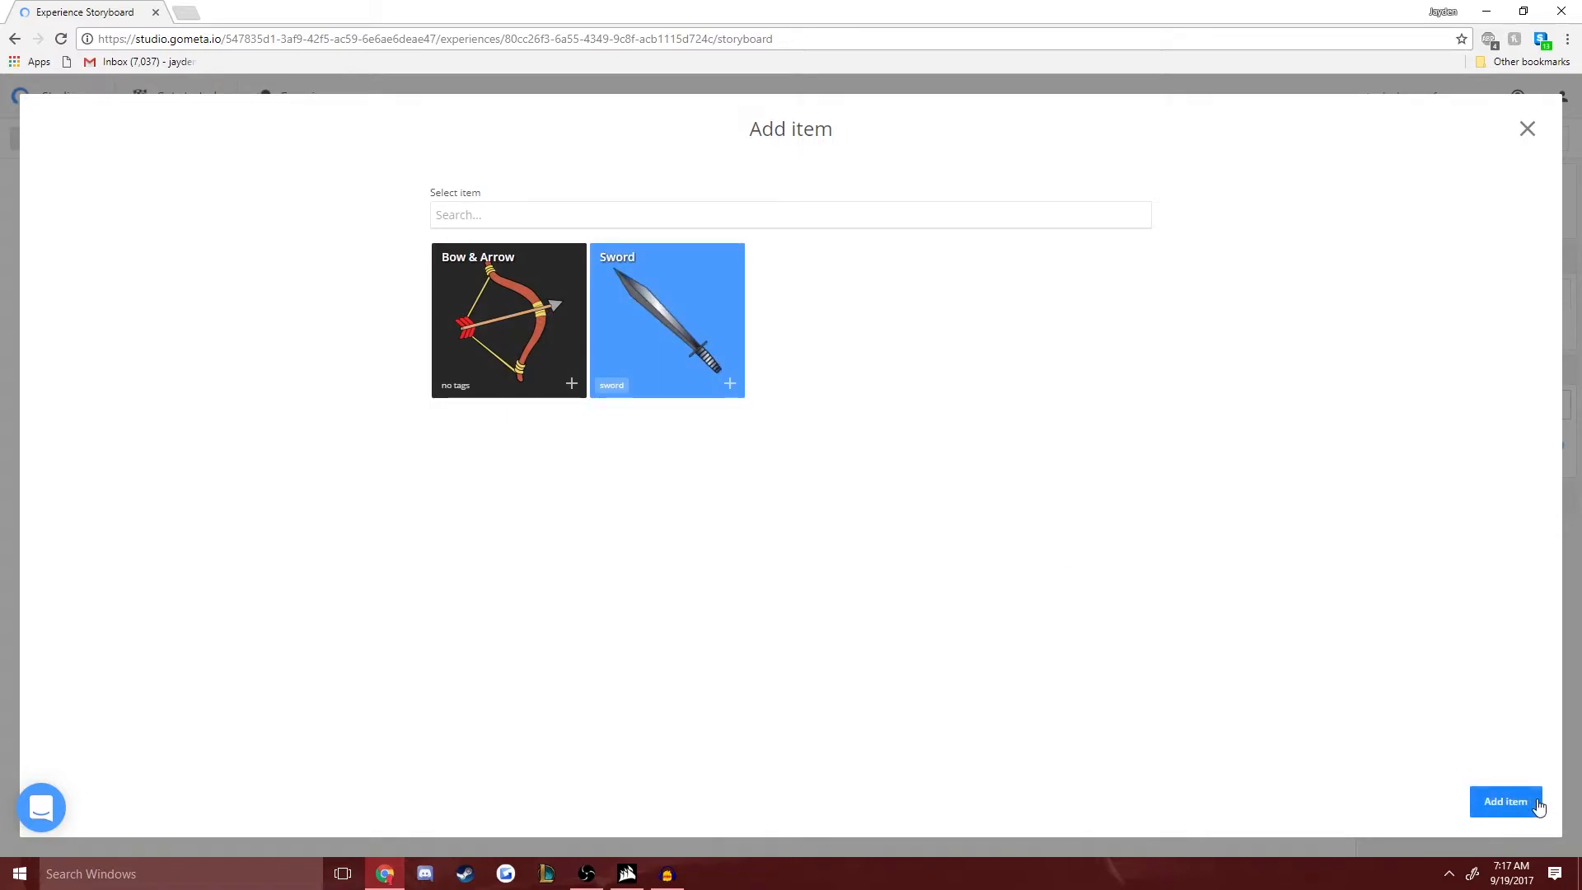
click(1507, 803)
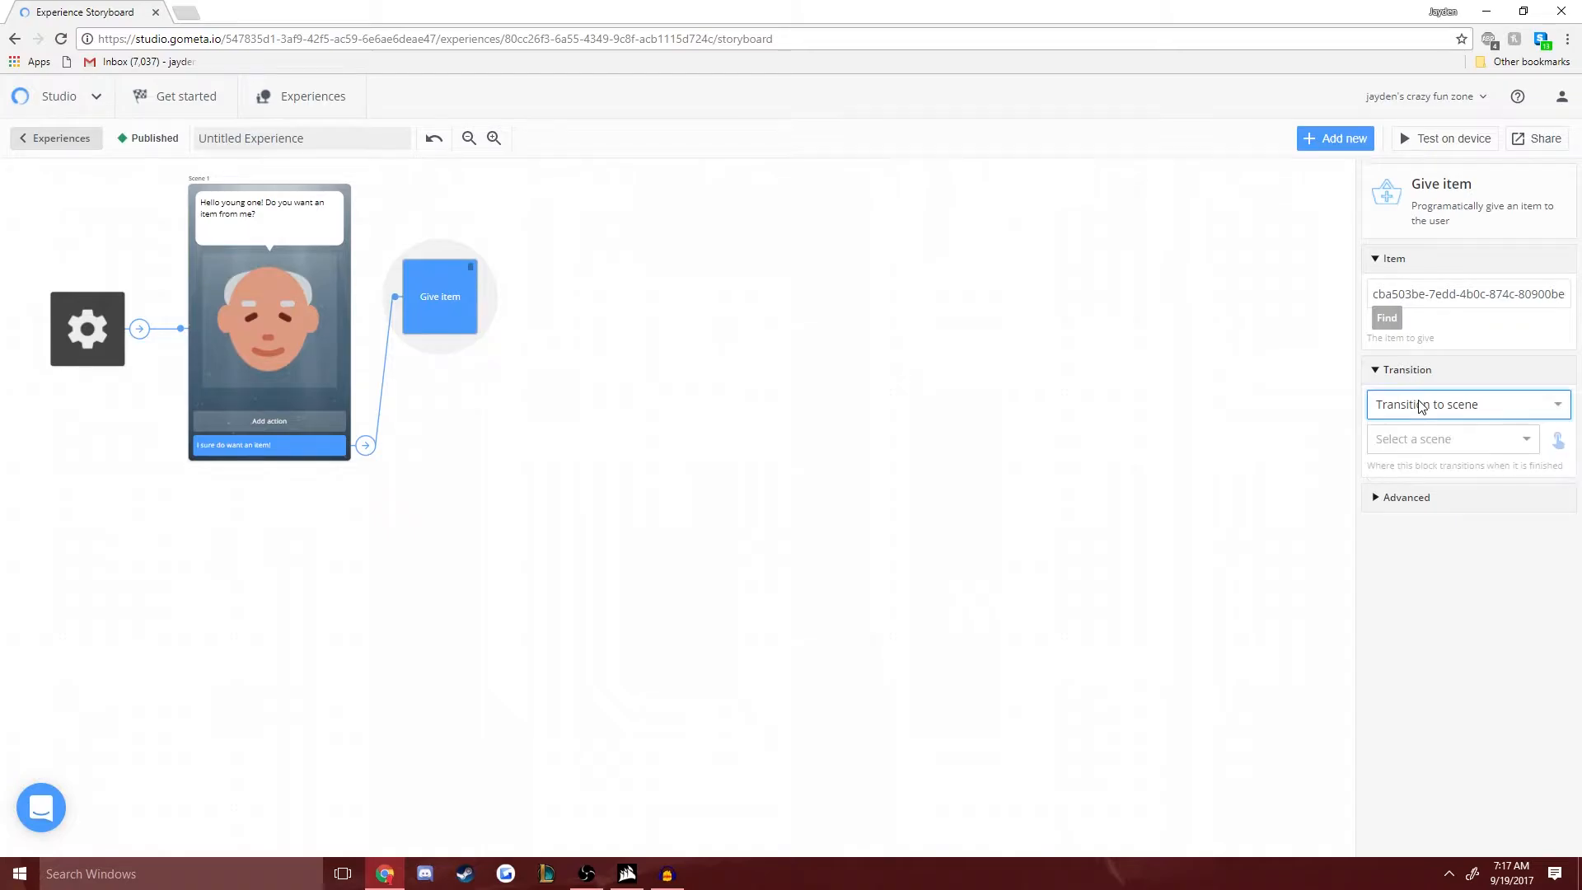
- Add a new character scene after the Give item block with the dialogue "Here, have a sword! Thank you. Now go and fight the enemy!"
click(1444, 440)
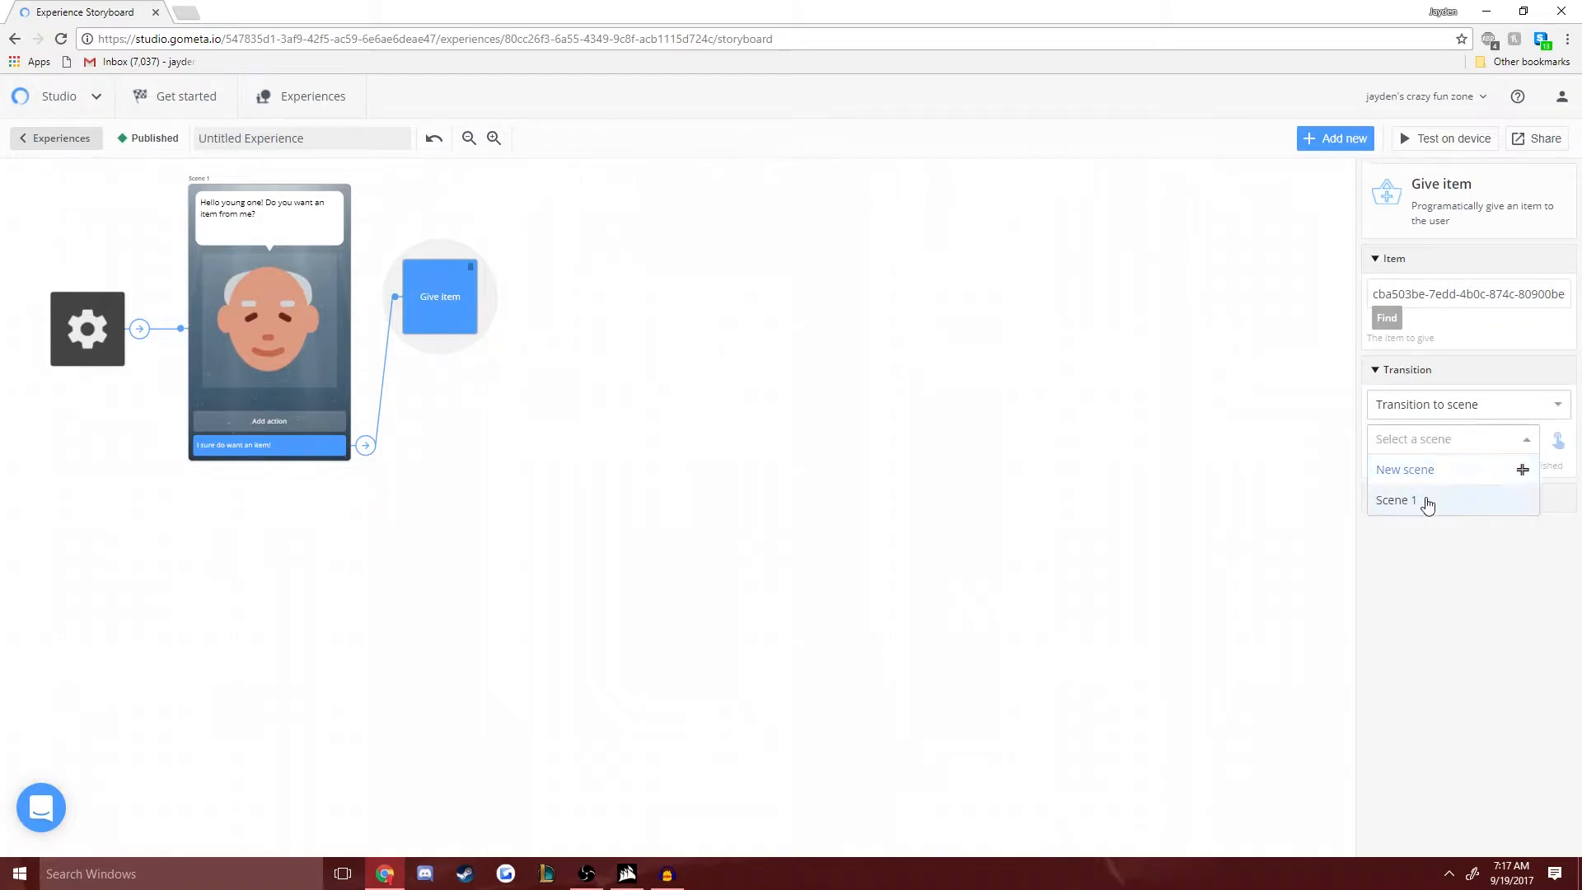
click(1388, 466)
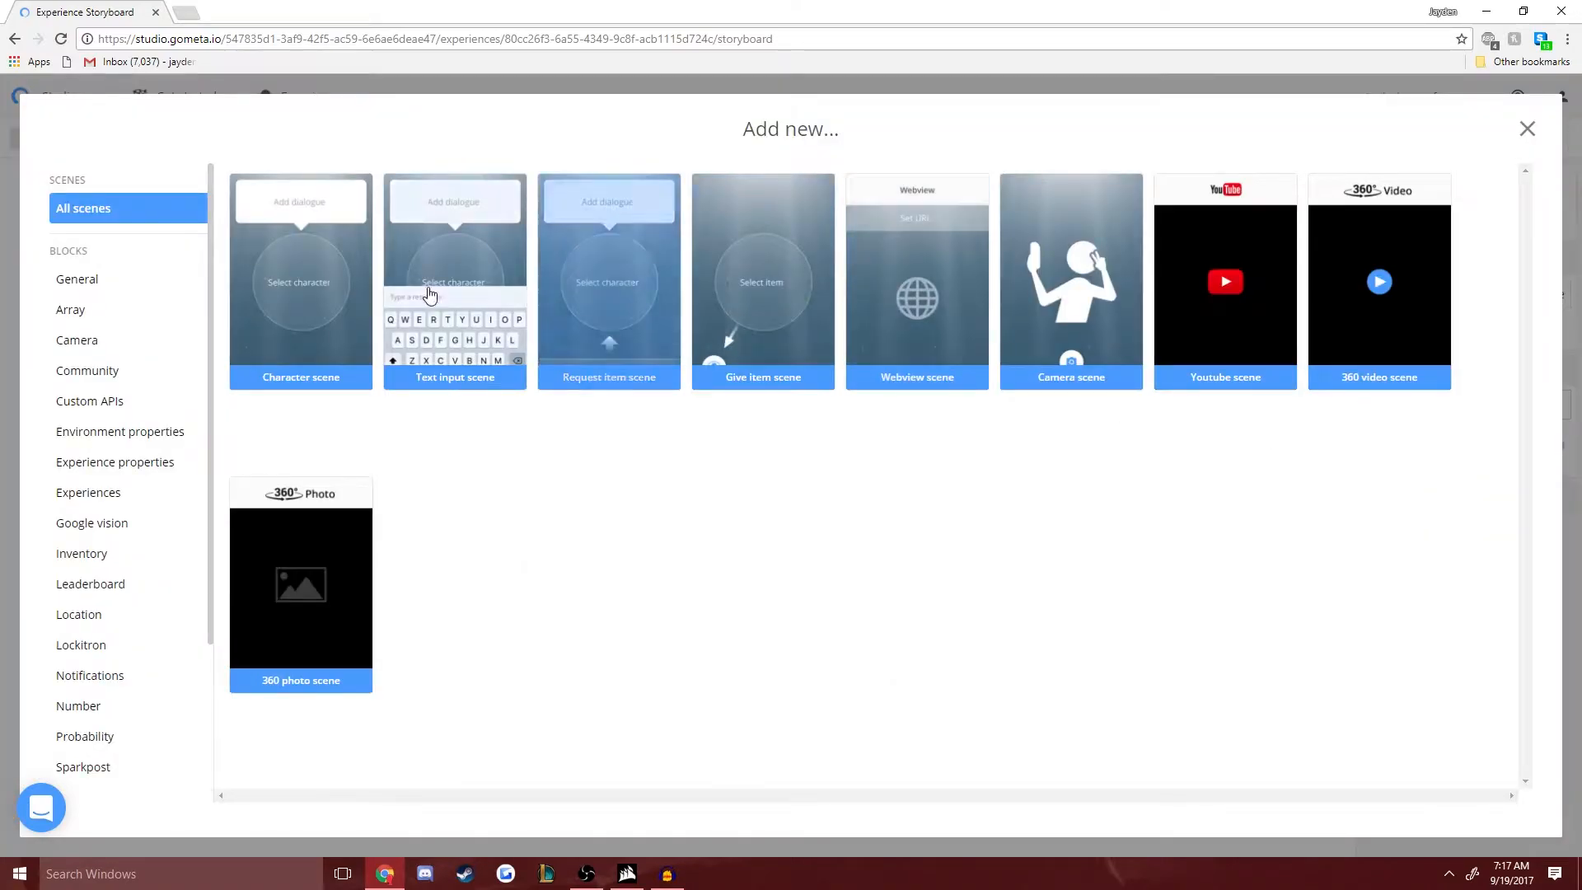
click(311, 277)
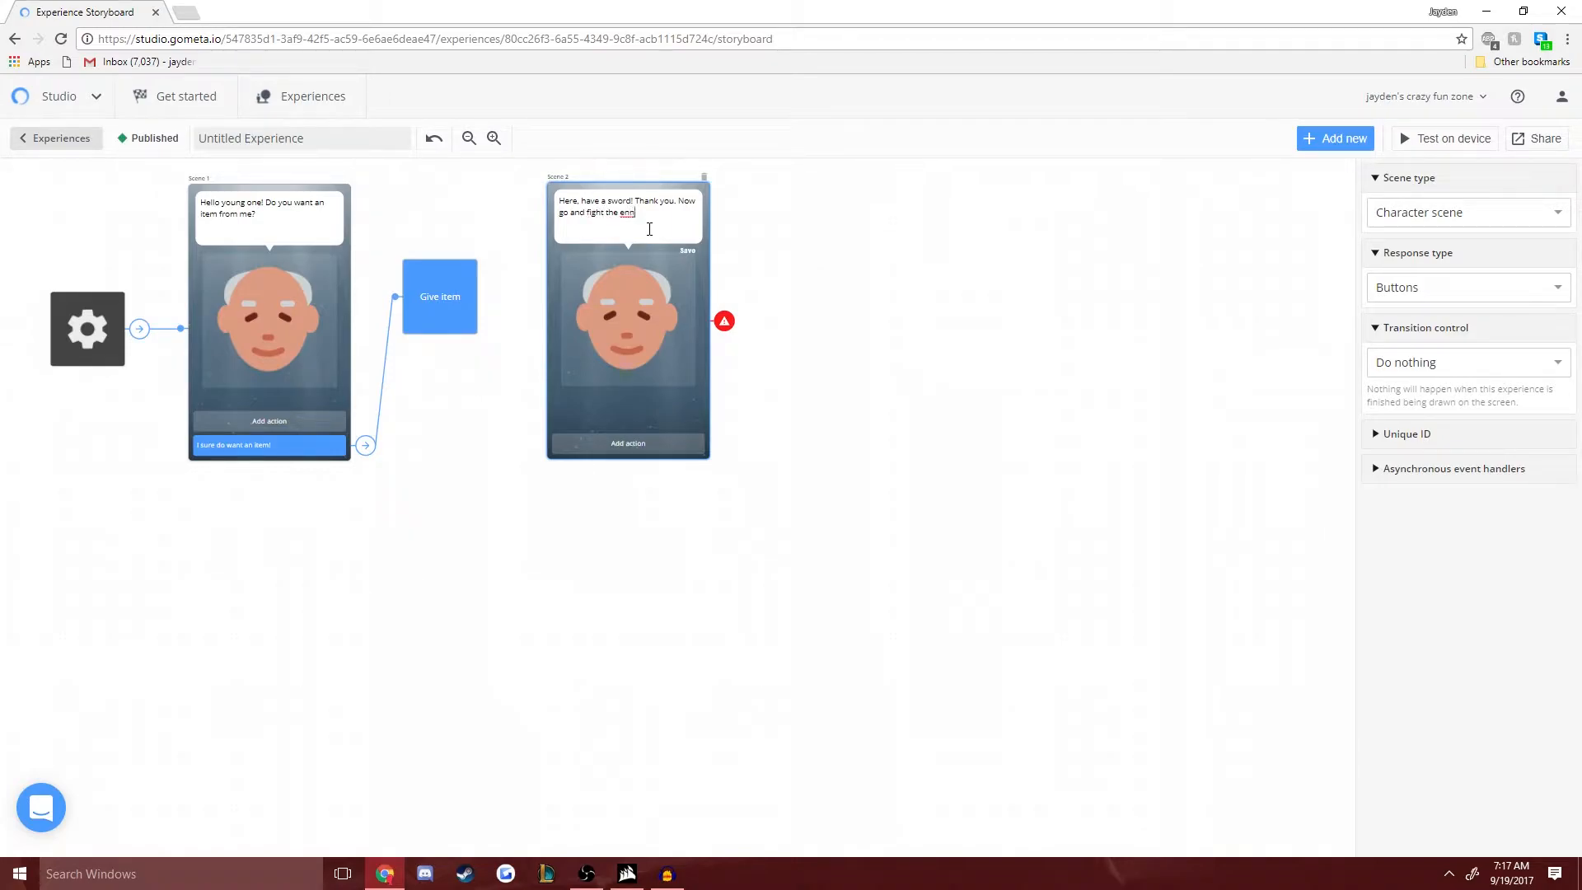
- Set the Give item block to transition to Scene 2
click(424, 323)
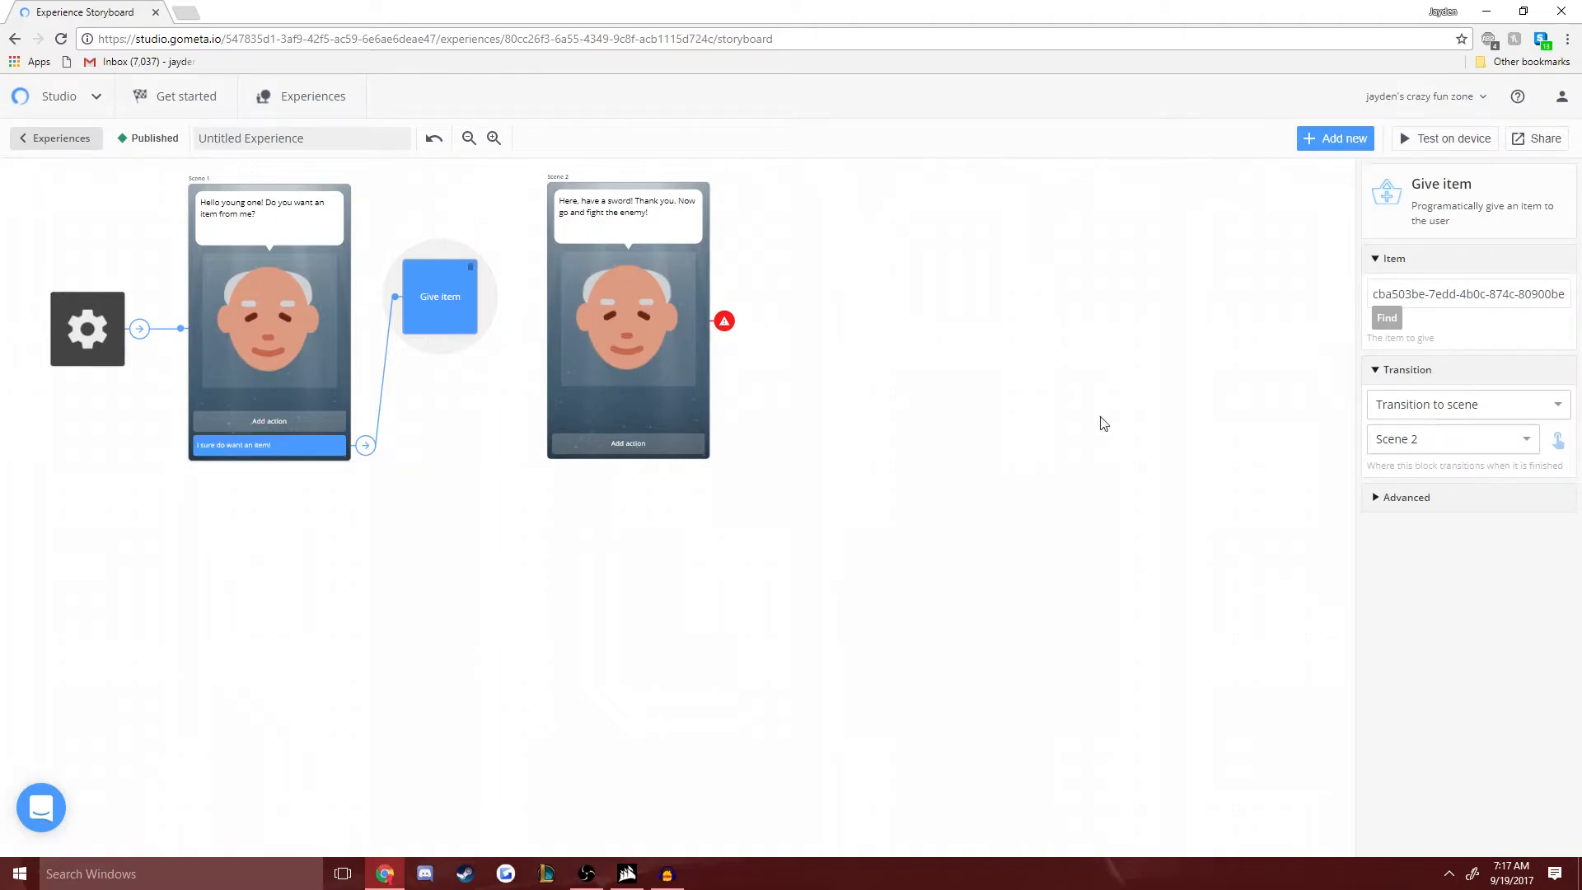
click(1466, 444)
click(1423, 499)
click(1440, 451)
click(1415, 528)
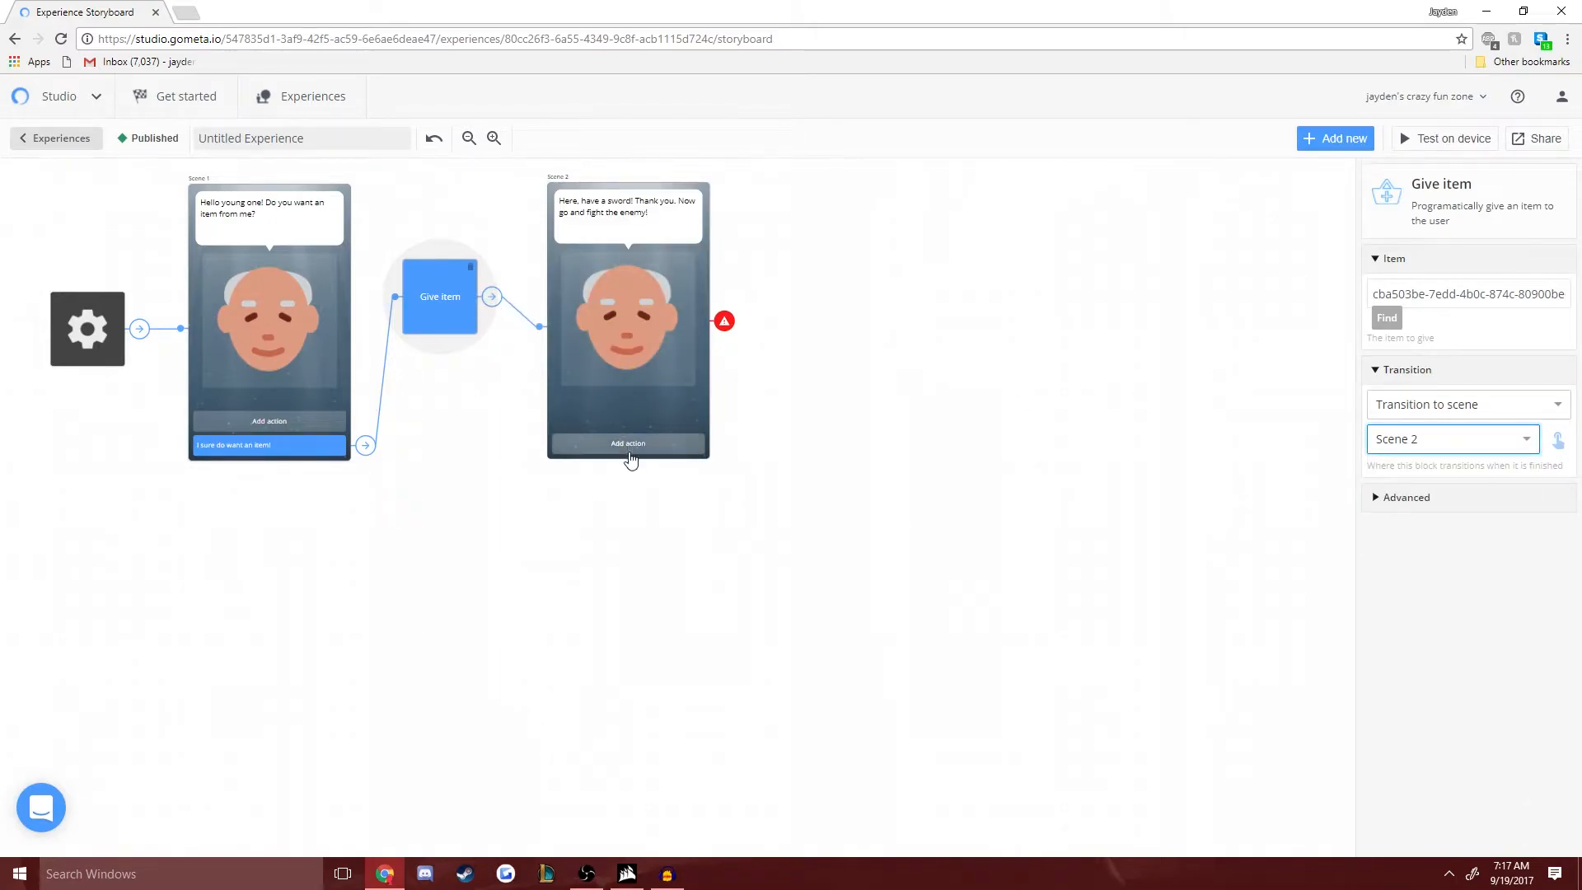
- Give Scene 2 a single response reading "Go and travel to the monster!", deleting the extra blank response
click(628, 445)
click(628, 446)
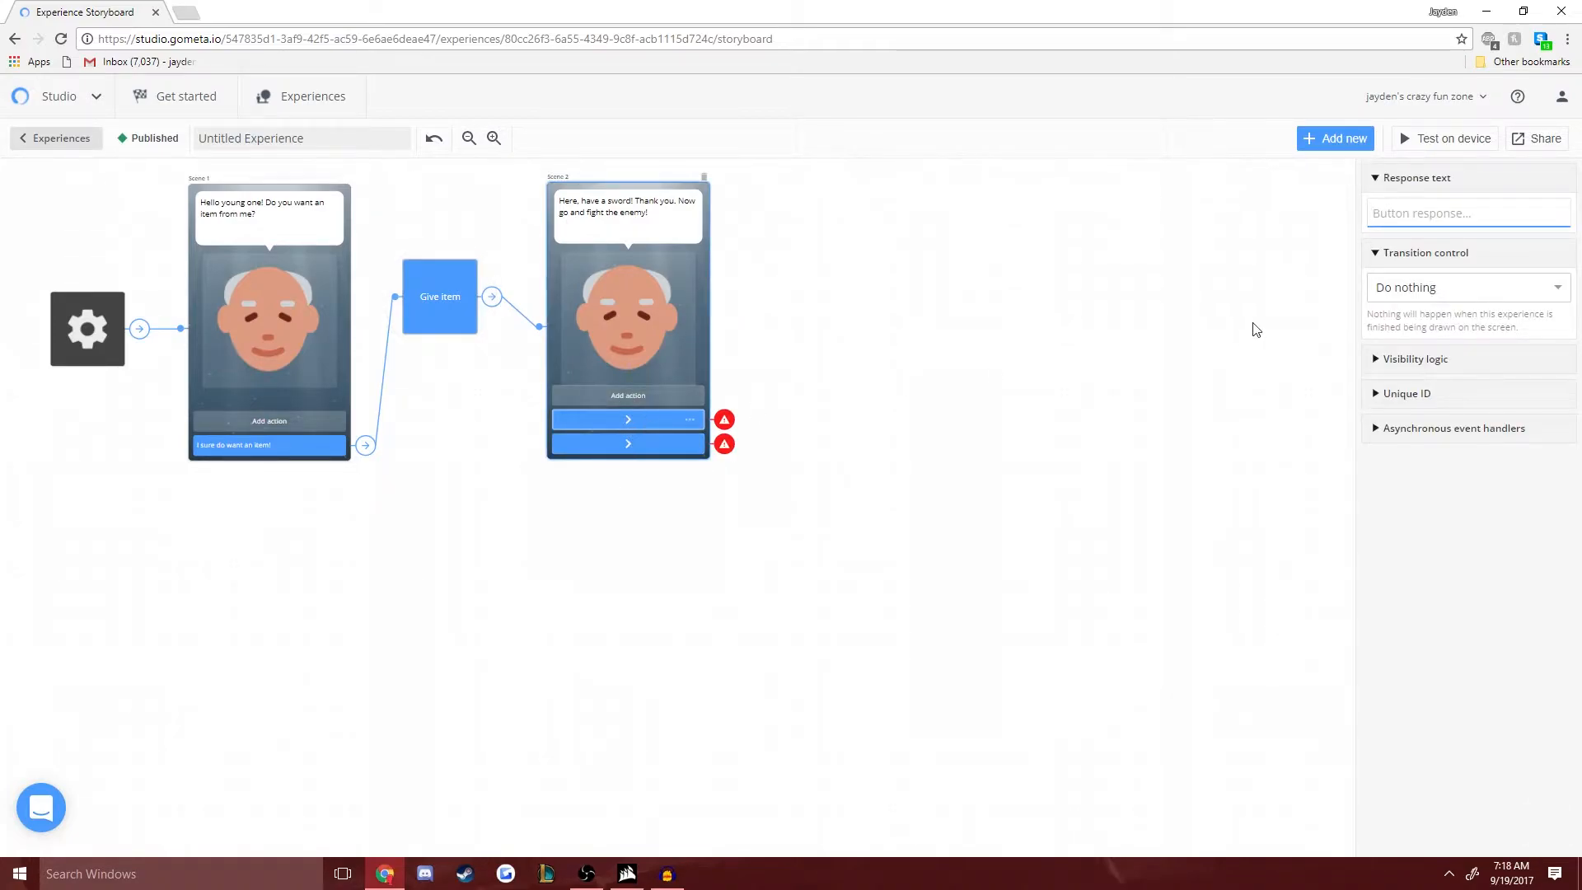
click(690, 444)
click(643, 416)
click(628, 445)
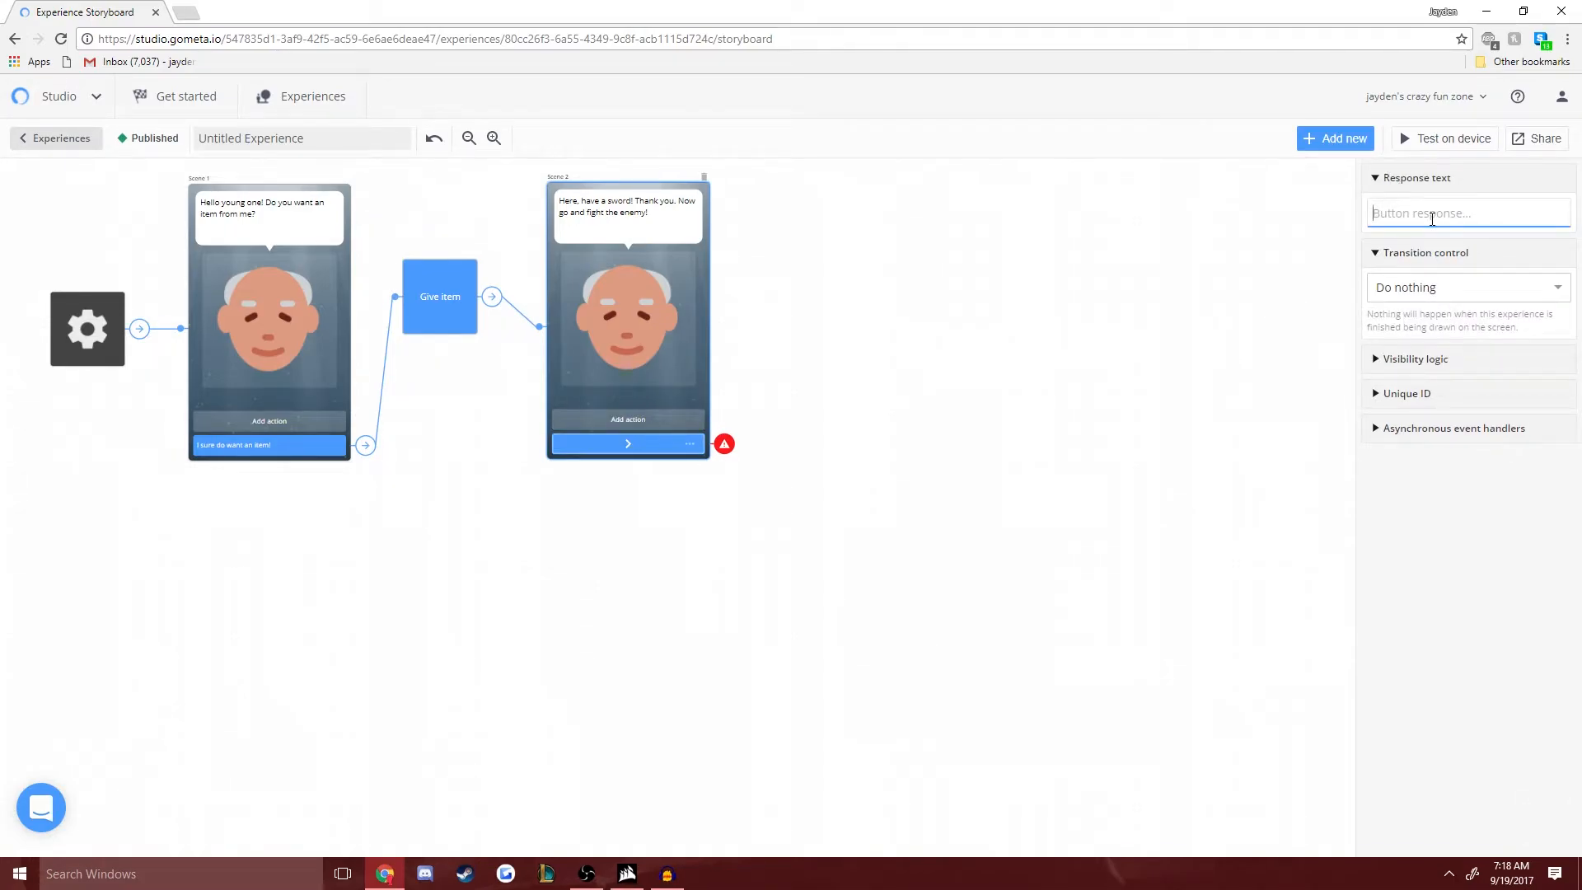
text(Go and travel to the monster!)
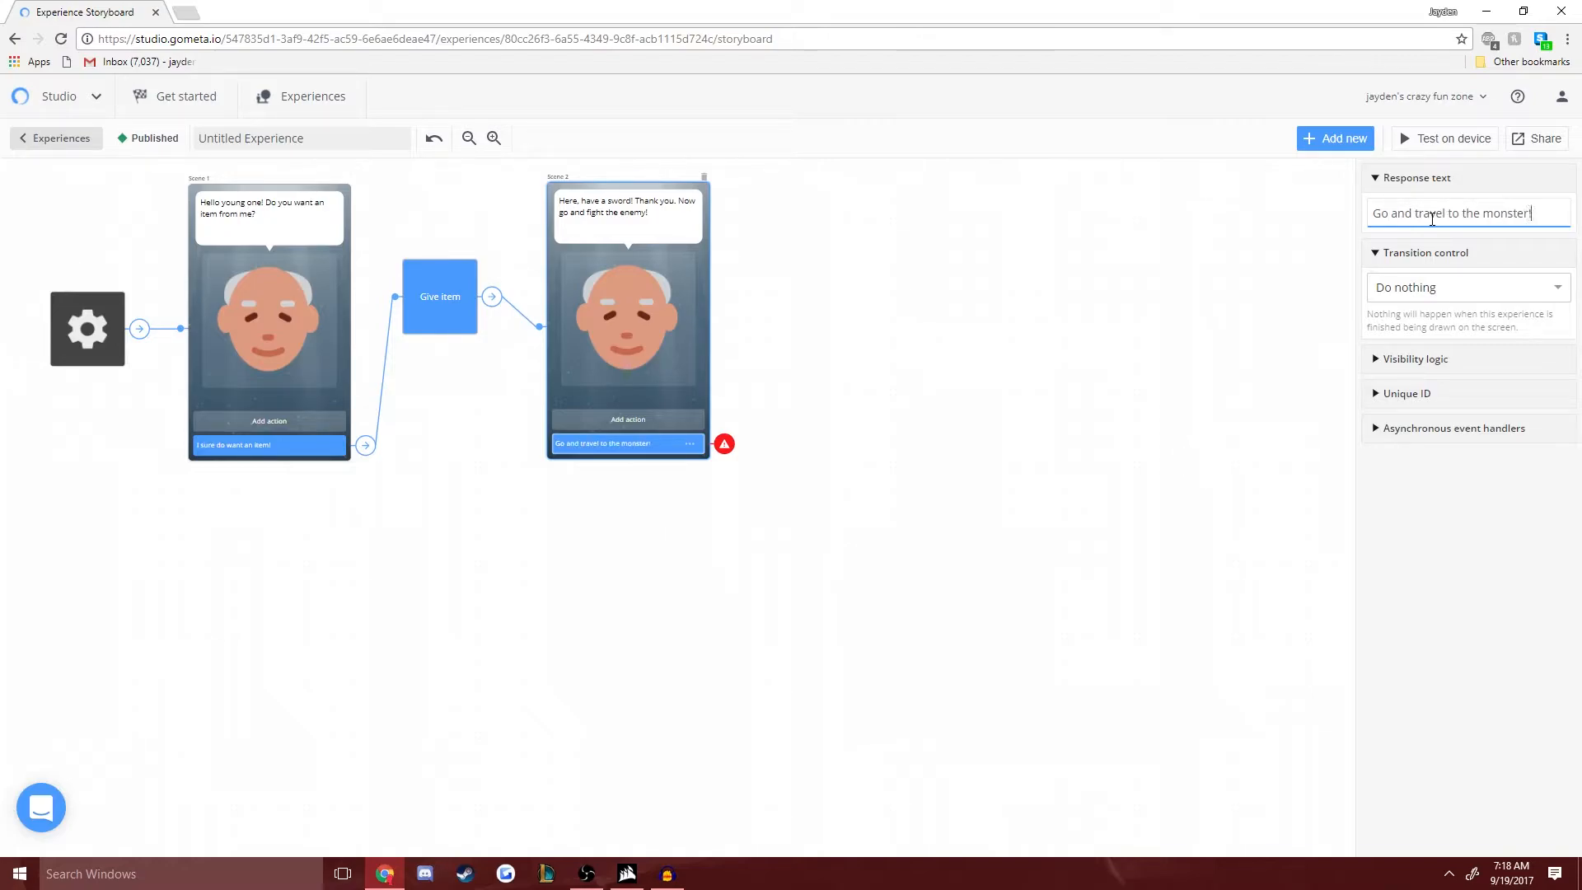
- Add a second response below the first in Scene 2, reading "Screw you old man! I'm not fighting any monster!"
click(614, 420)
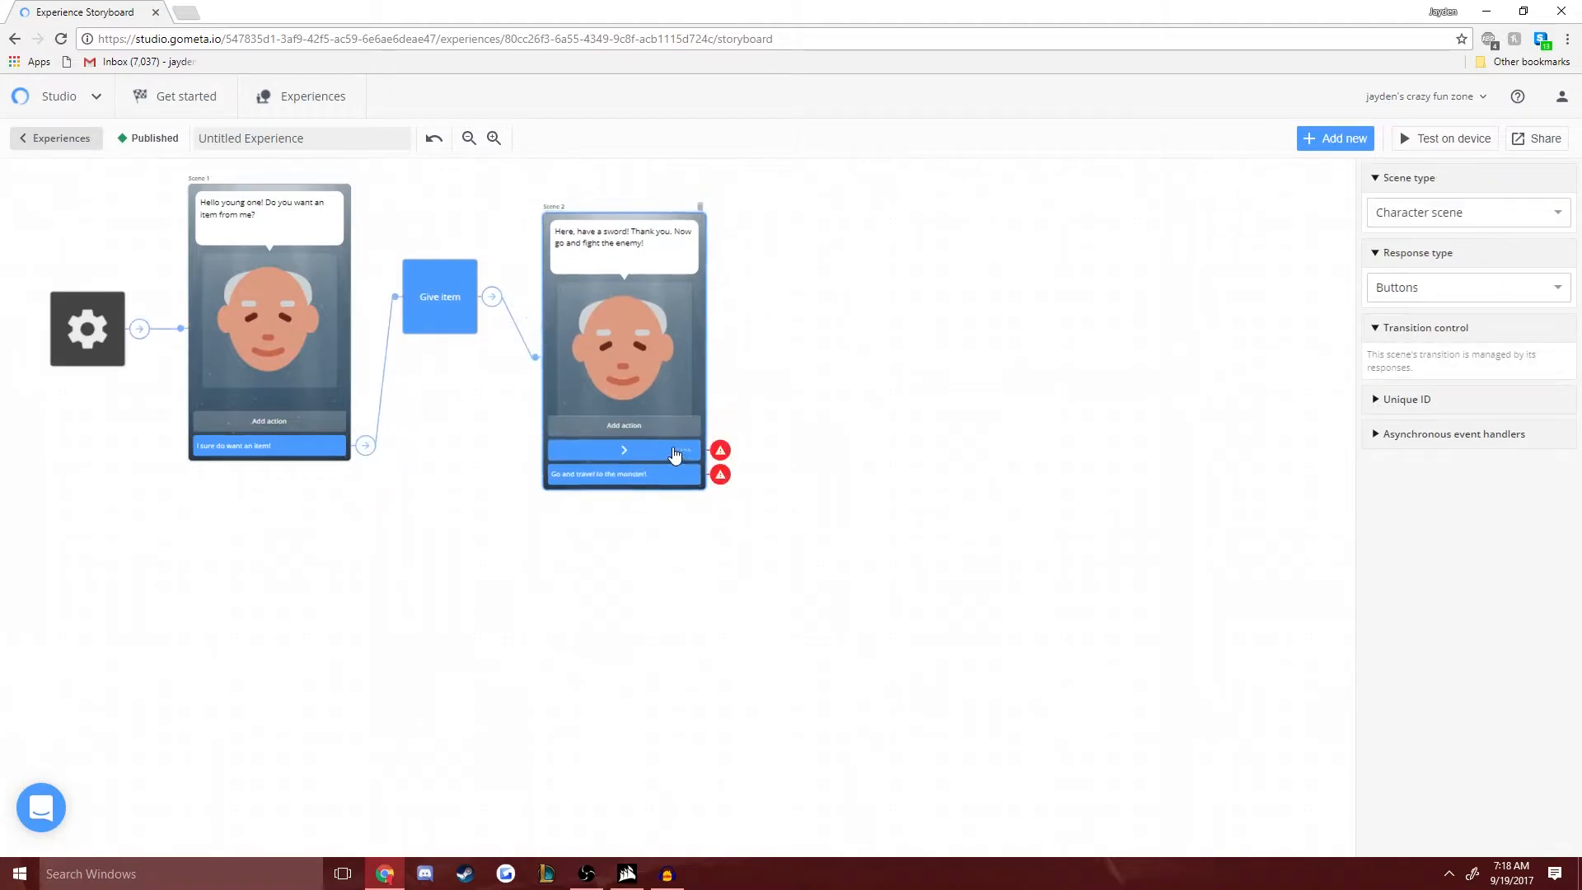
click(683, 450)
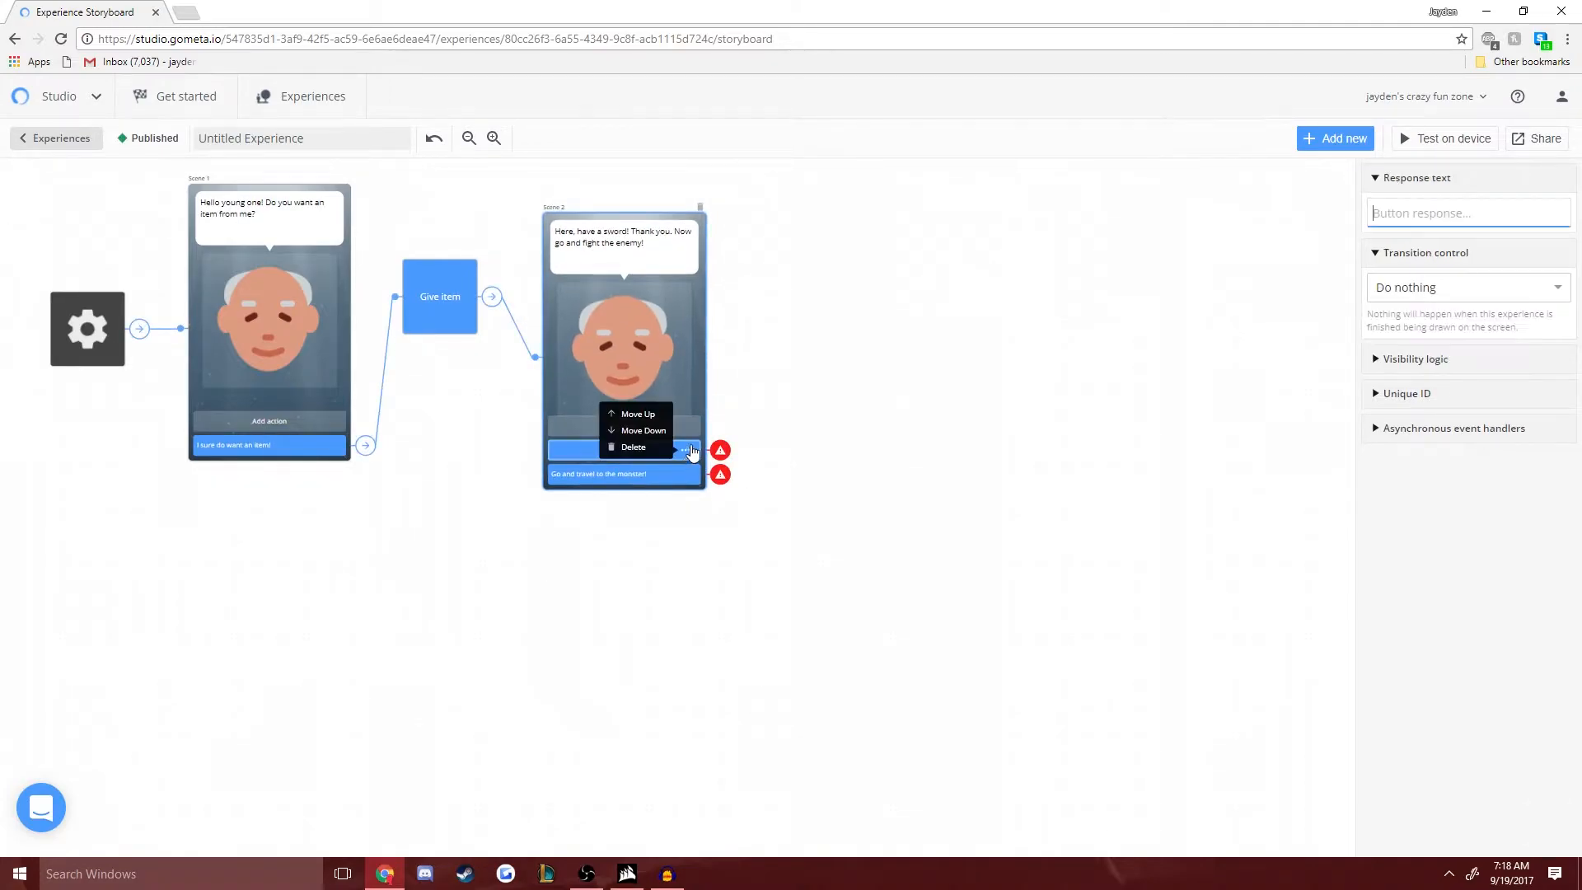
click(644, 430)
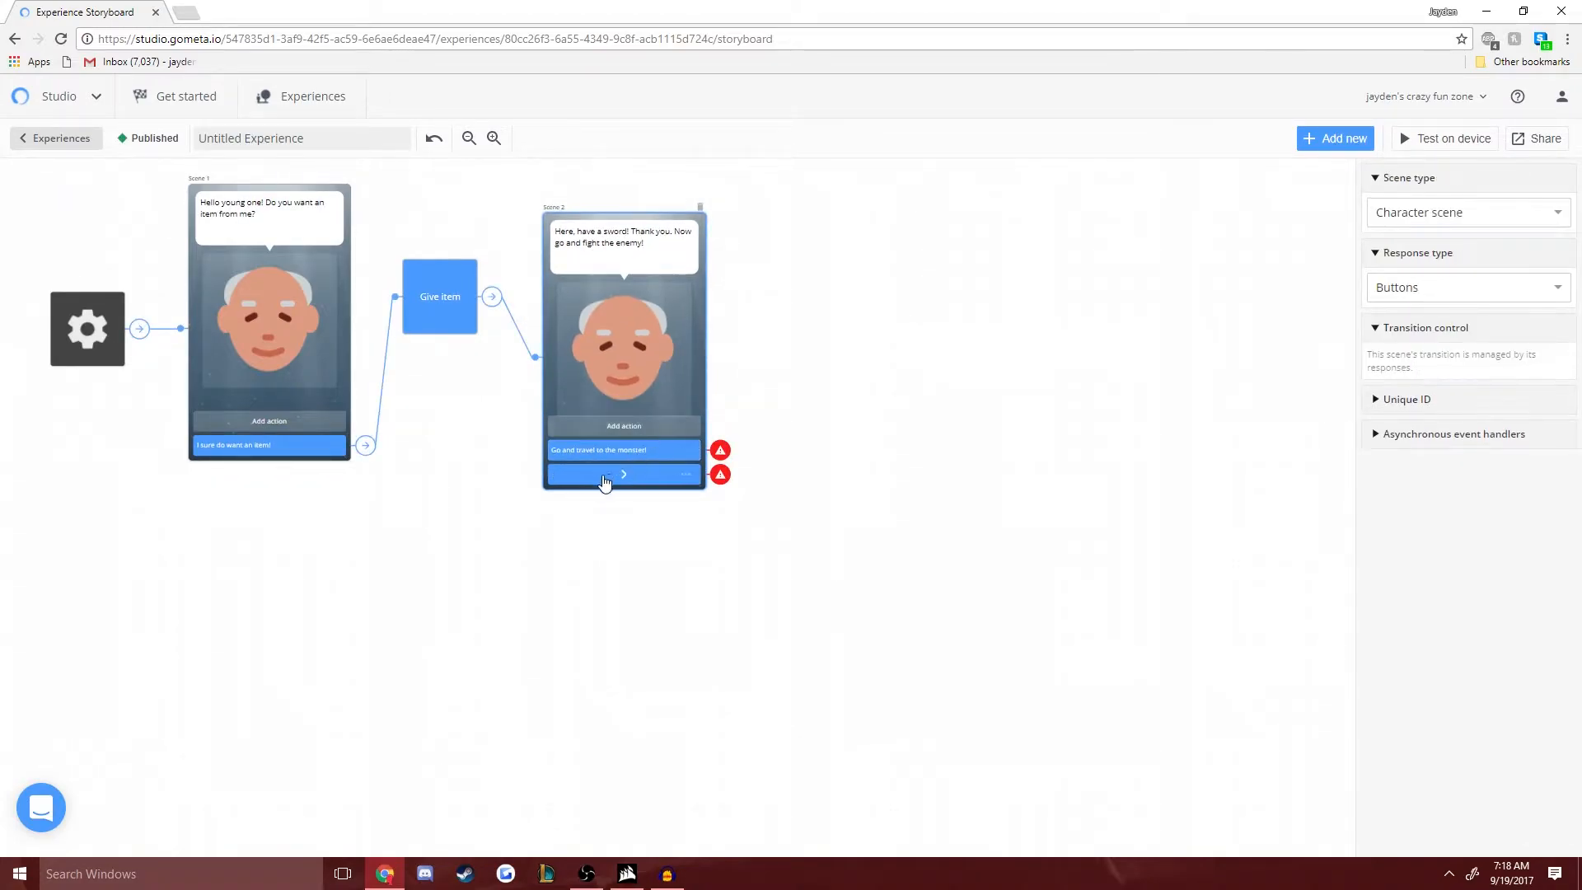
click(606, 482)
text(Screw you old man! I'm n)
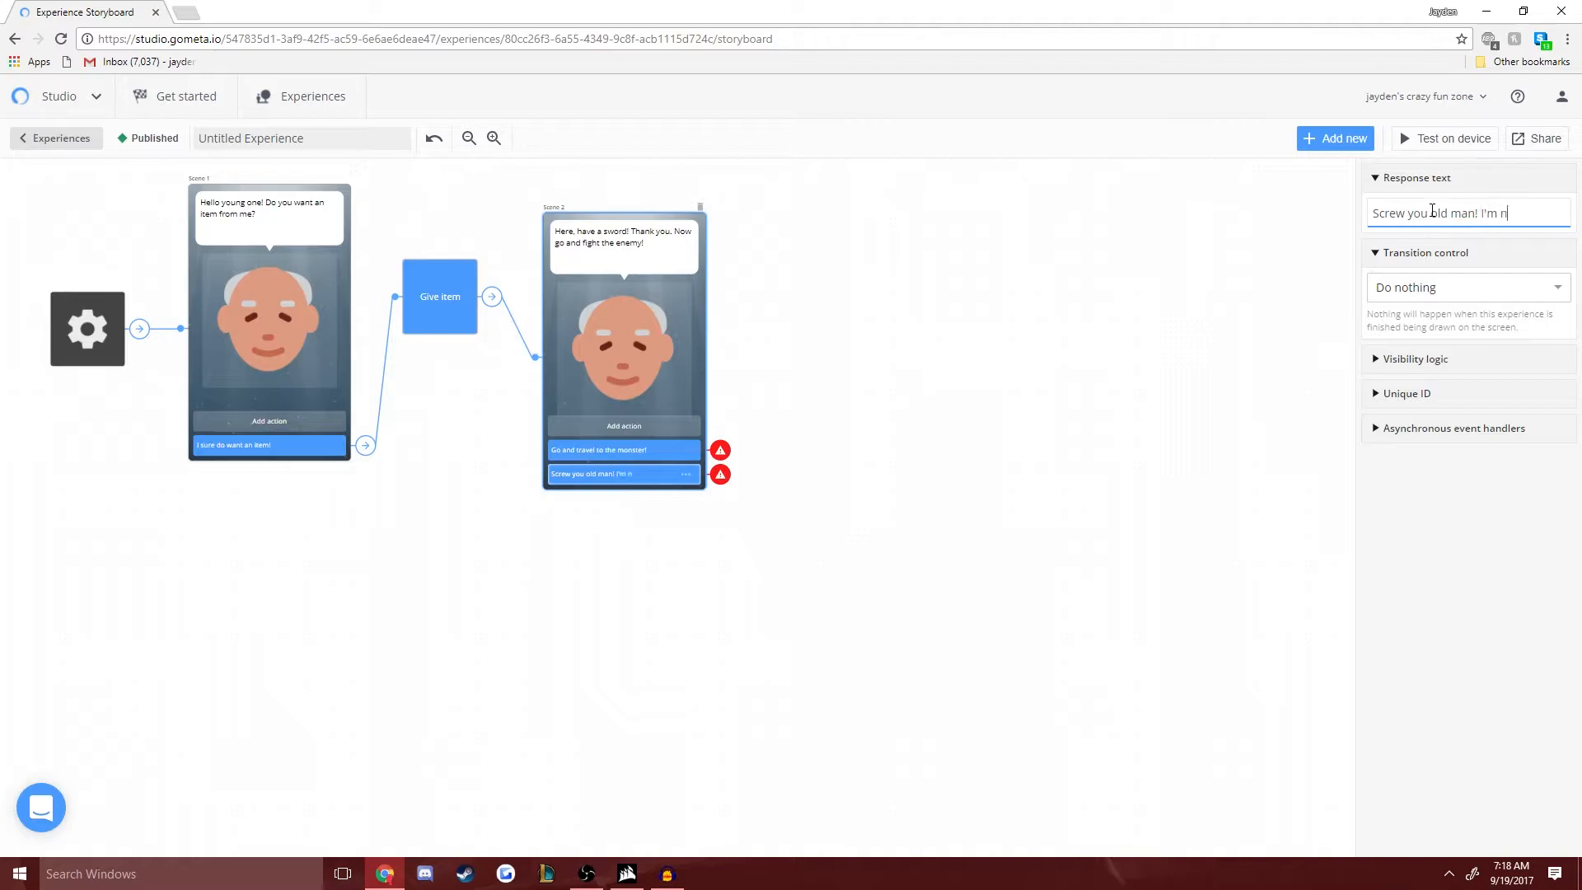
text(ot fighting any monster!)
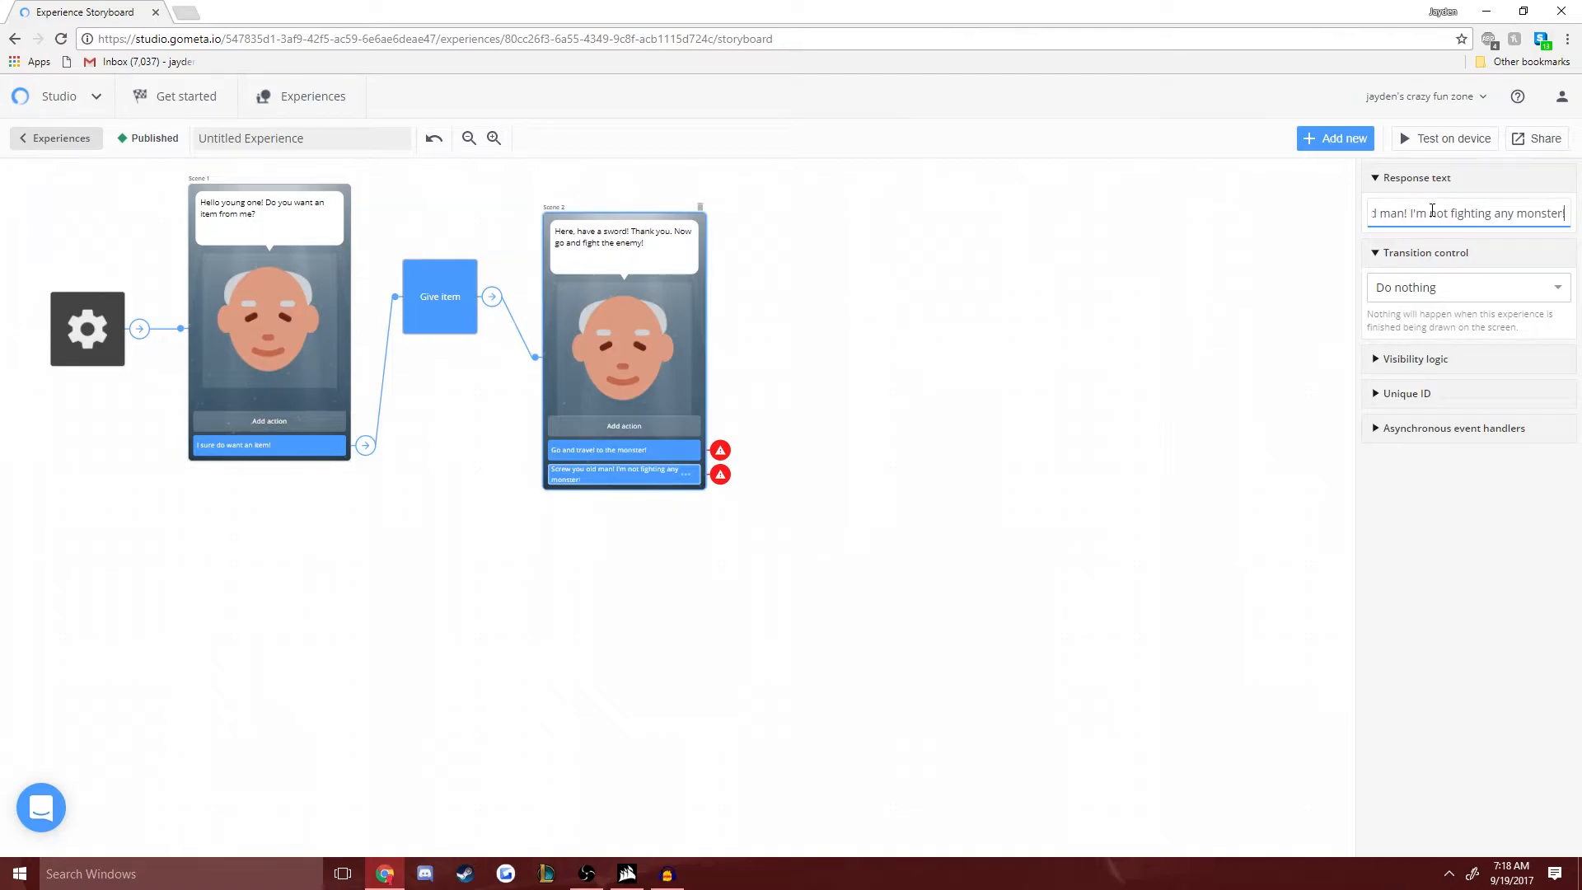
- Add a Remove item block from the Inventory category beside Scene 2's "I'm not fighting any monster!" response
click(645, 219)
click(602, 483)
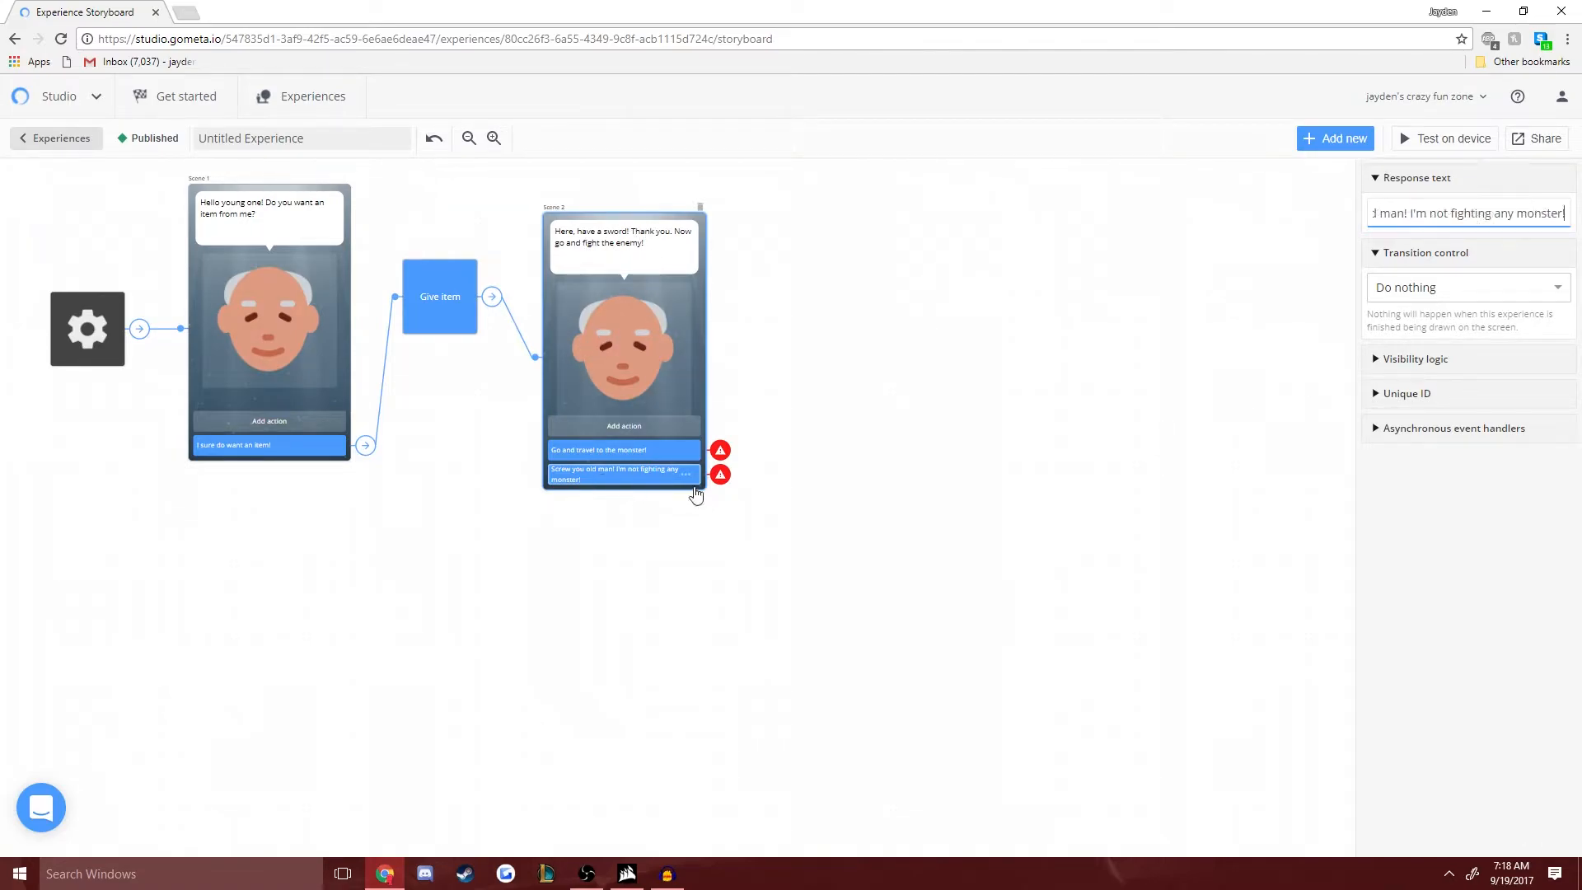
click(1336, 140)
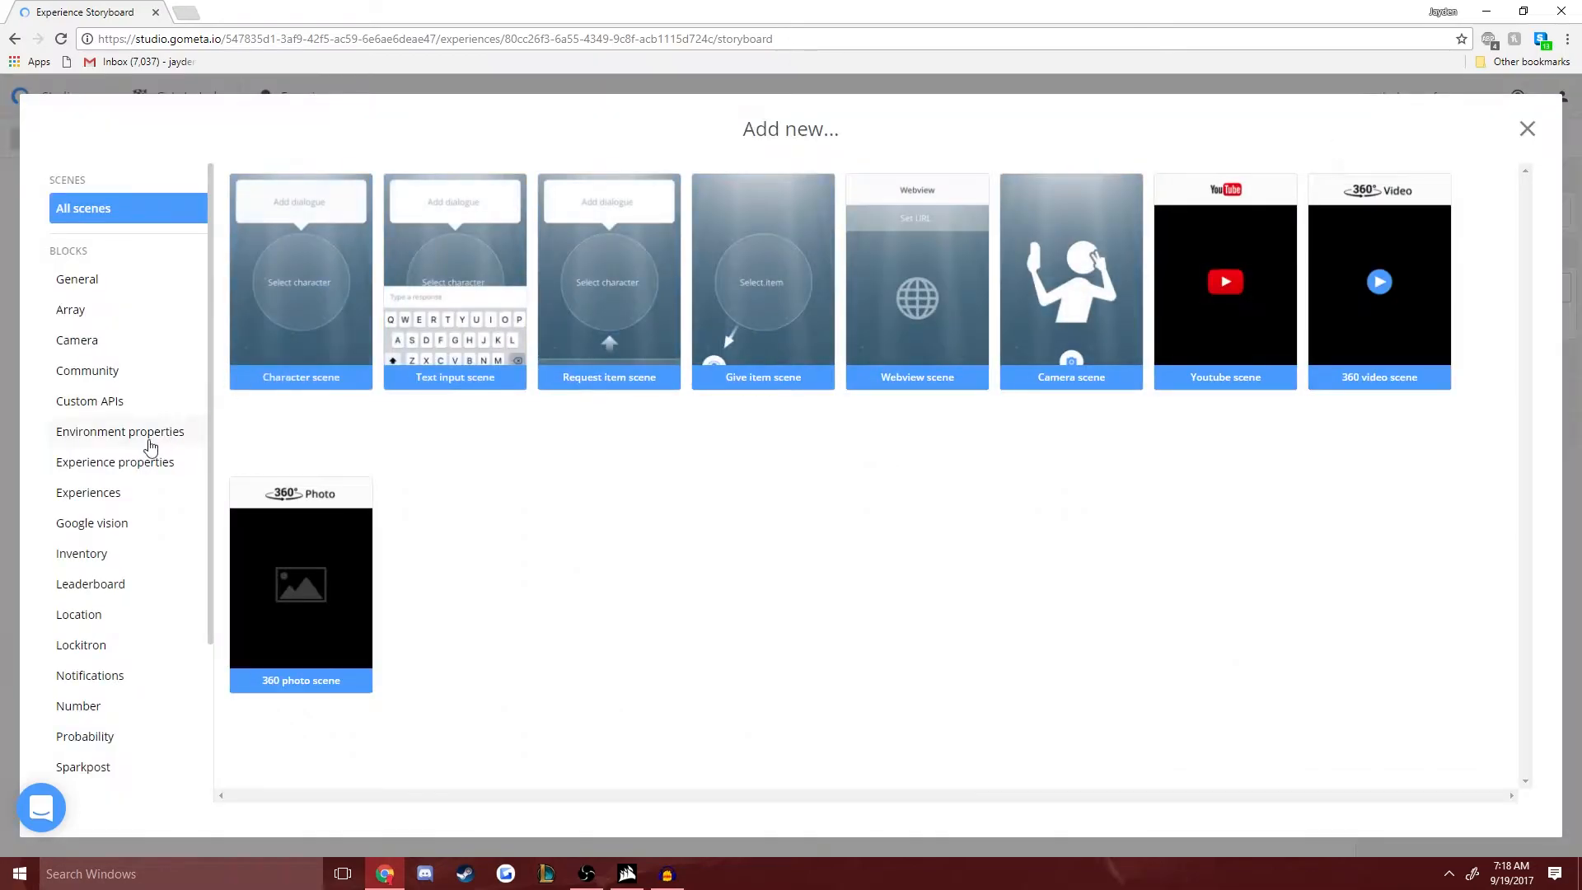
click(91, 554)
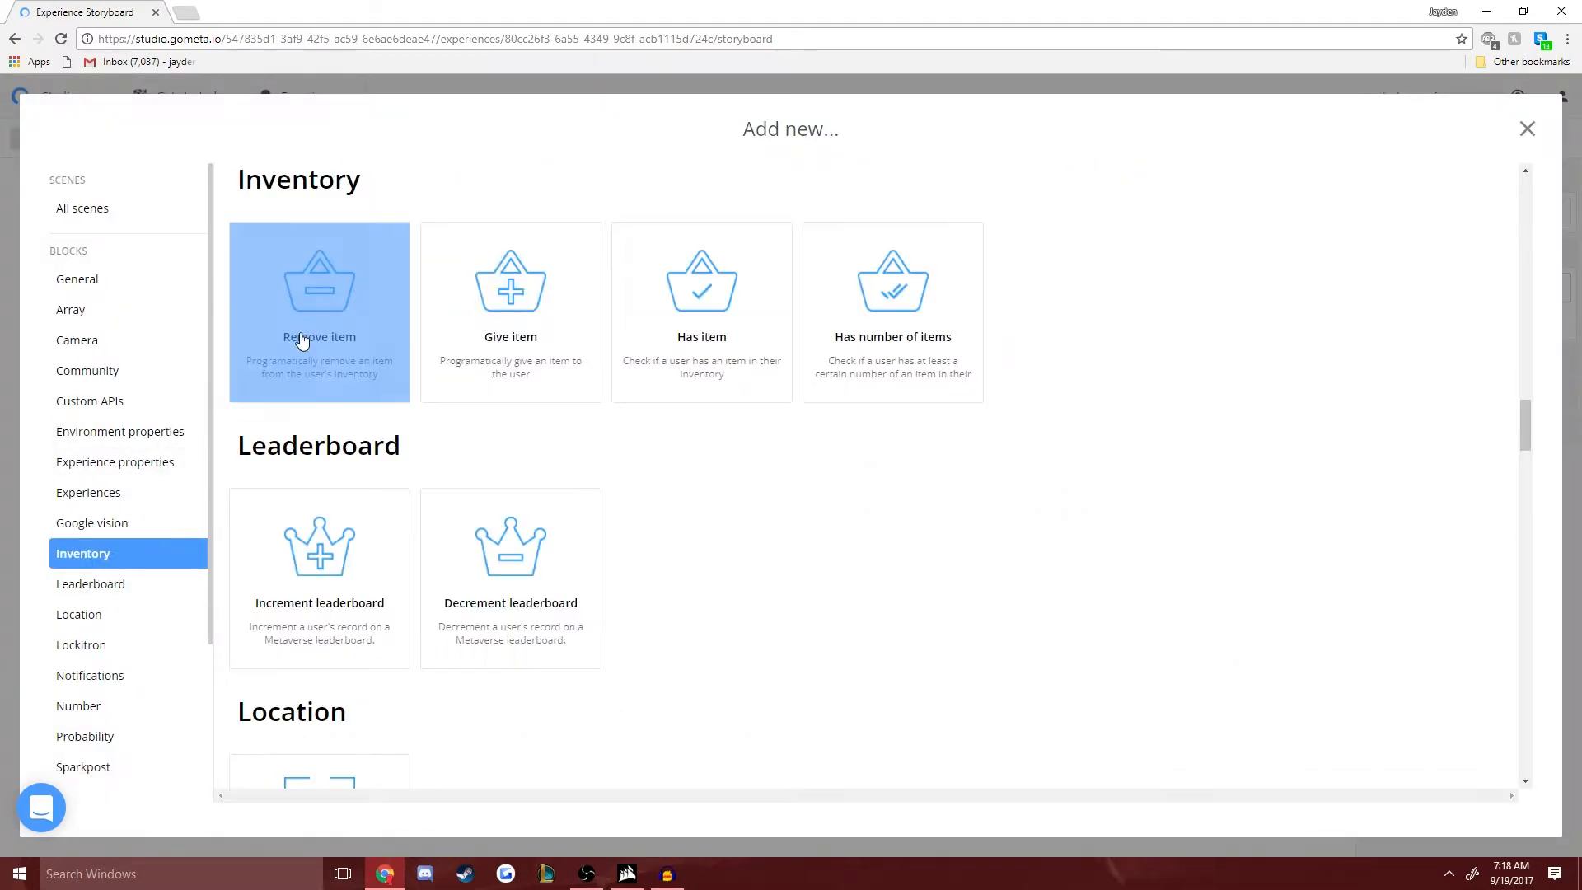
click(356, 299)
click(785, 500)
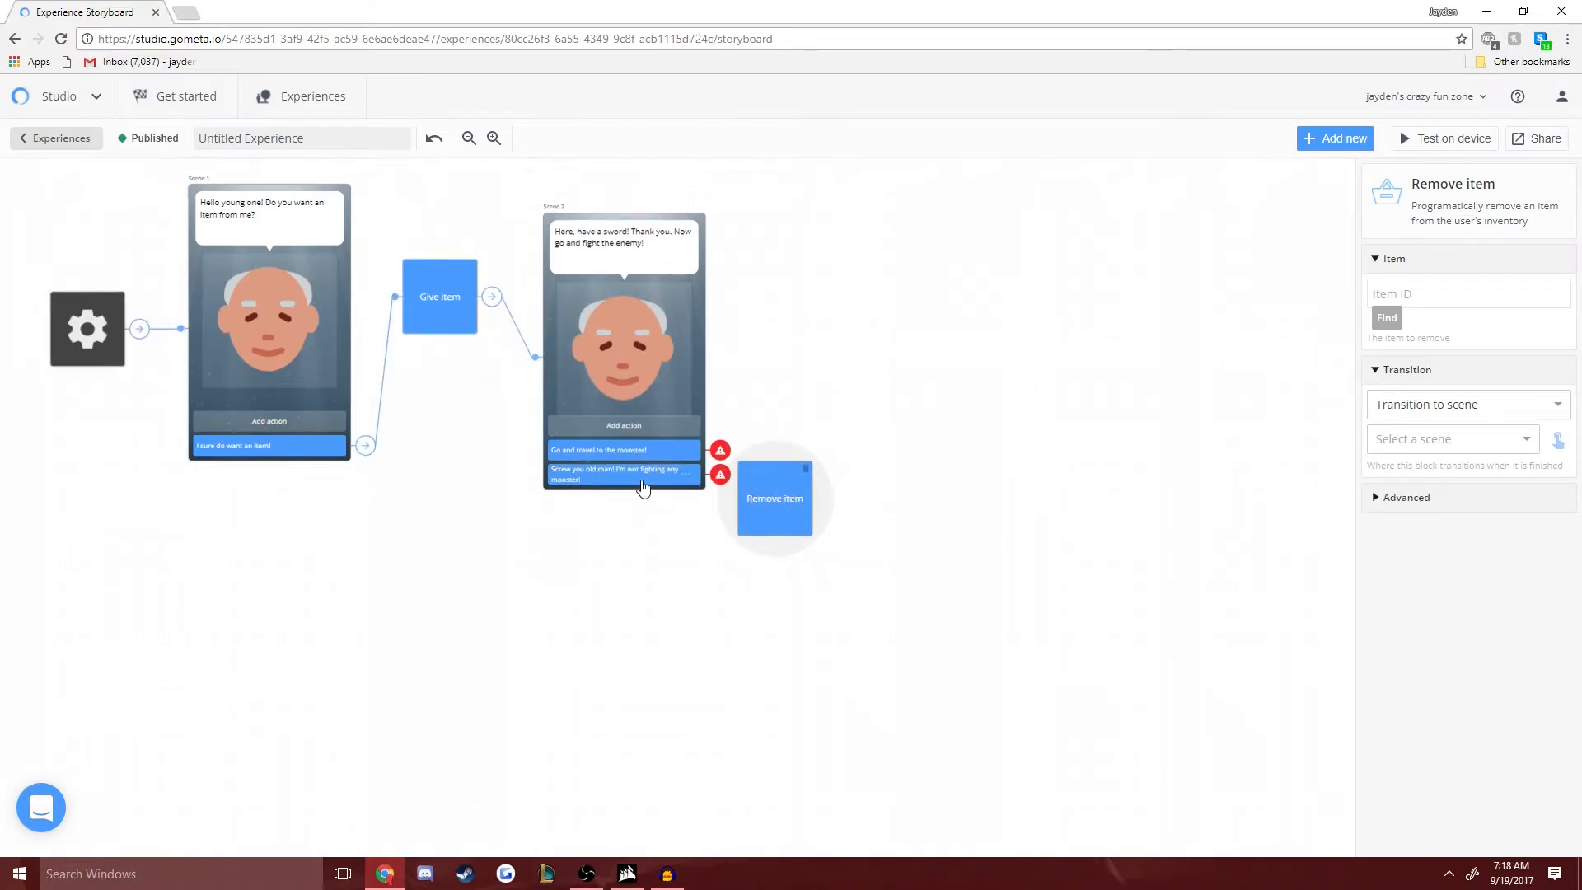
- Choose the Sword as the item taken by the Remove item block and shift the block slightly away from Scene 2
click(618, 477)
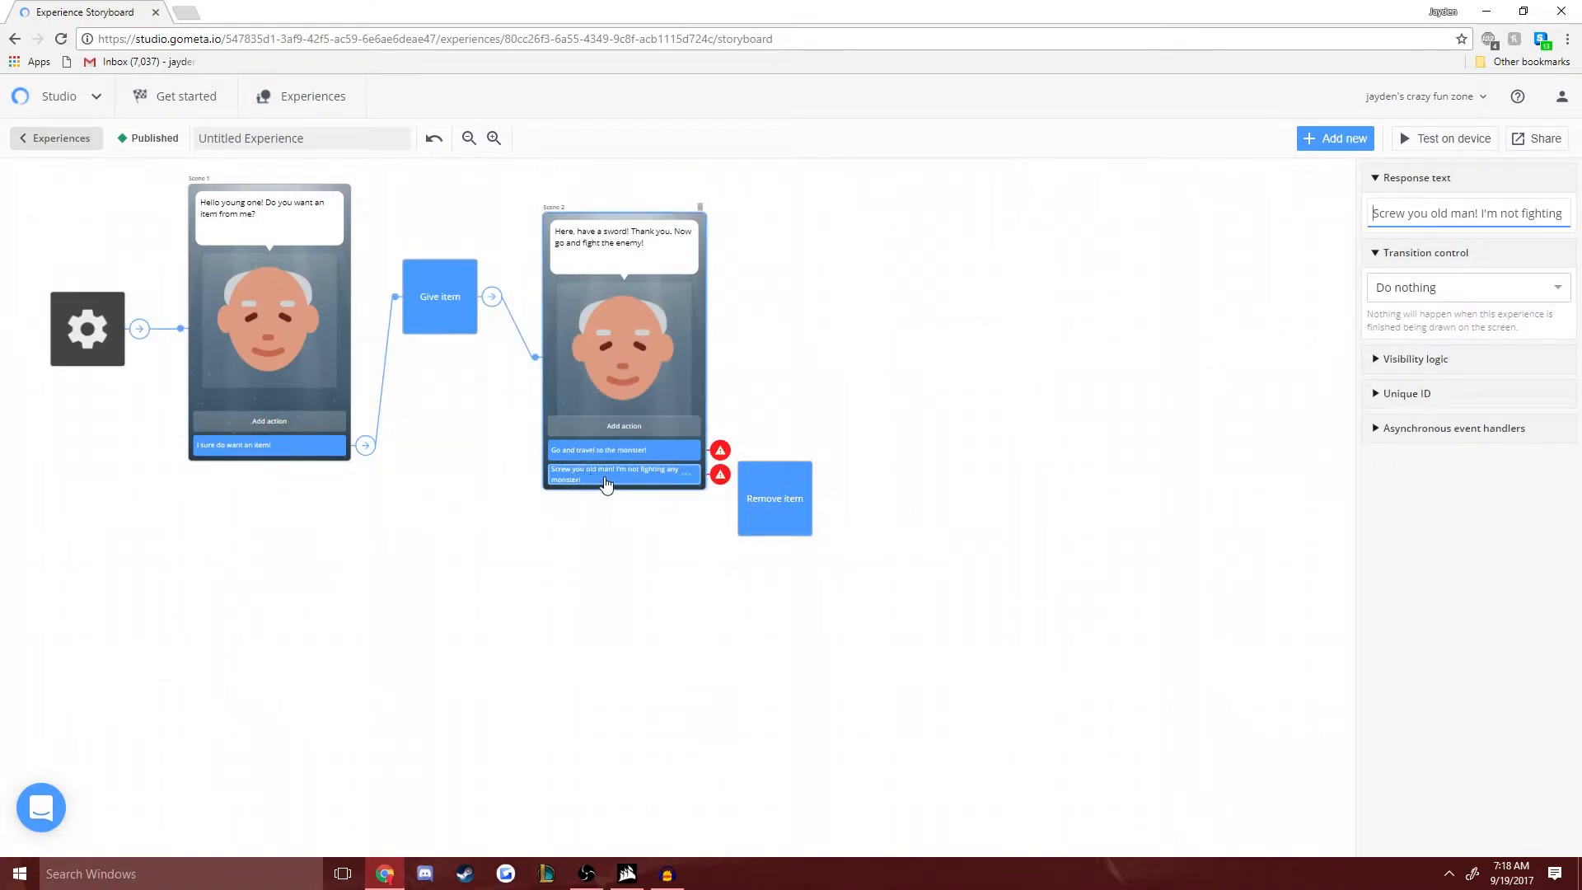
click(776, 509)
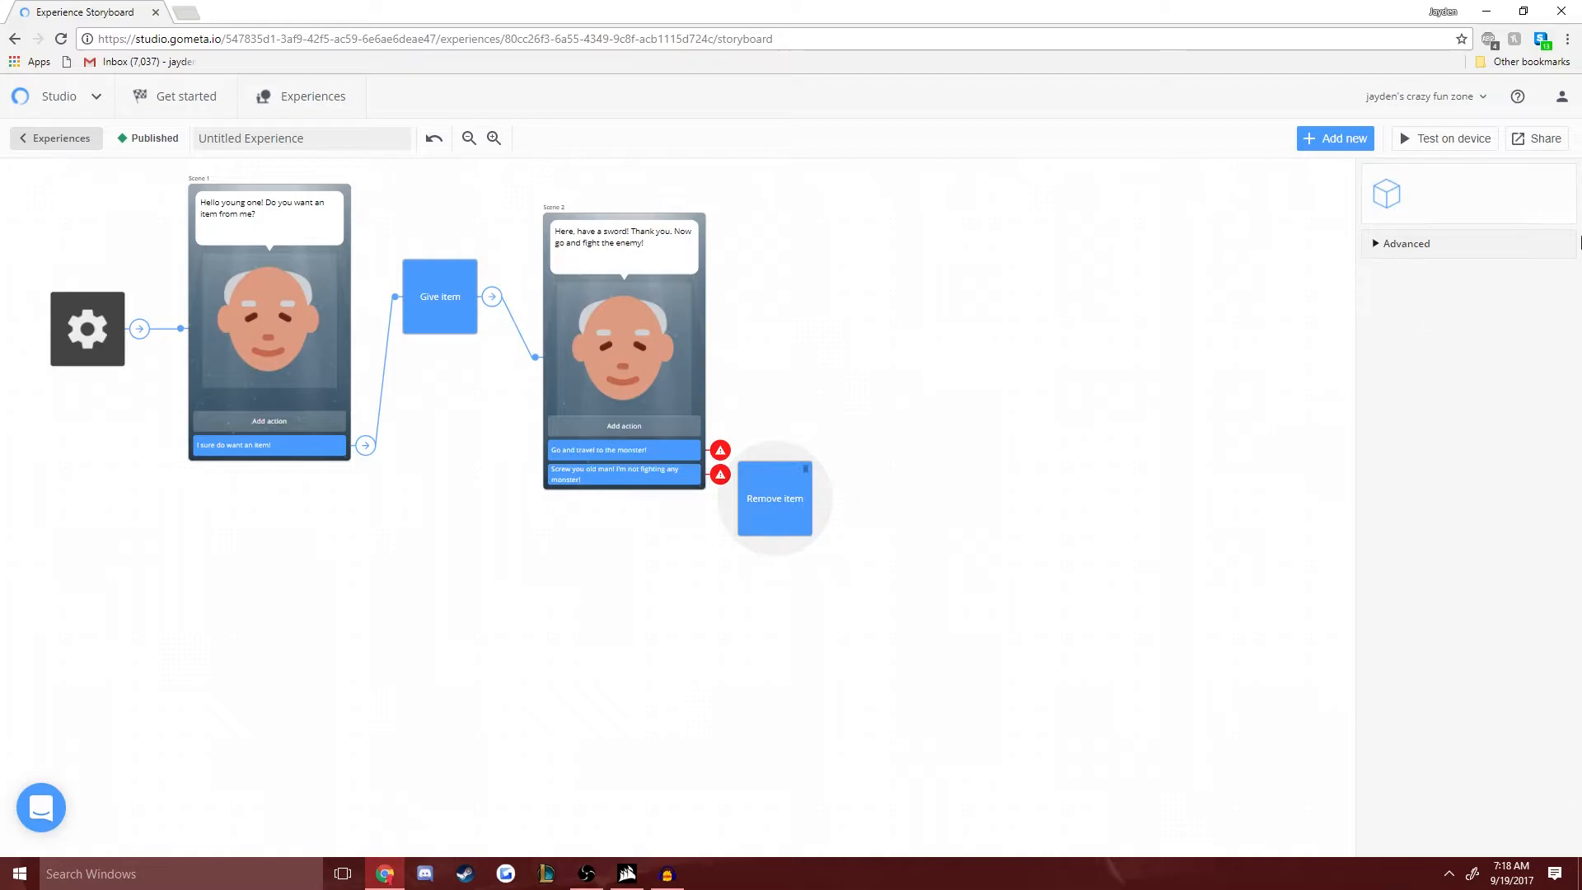
click(1398, 321)
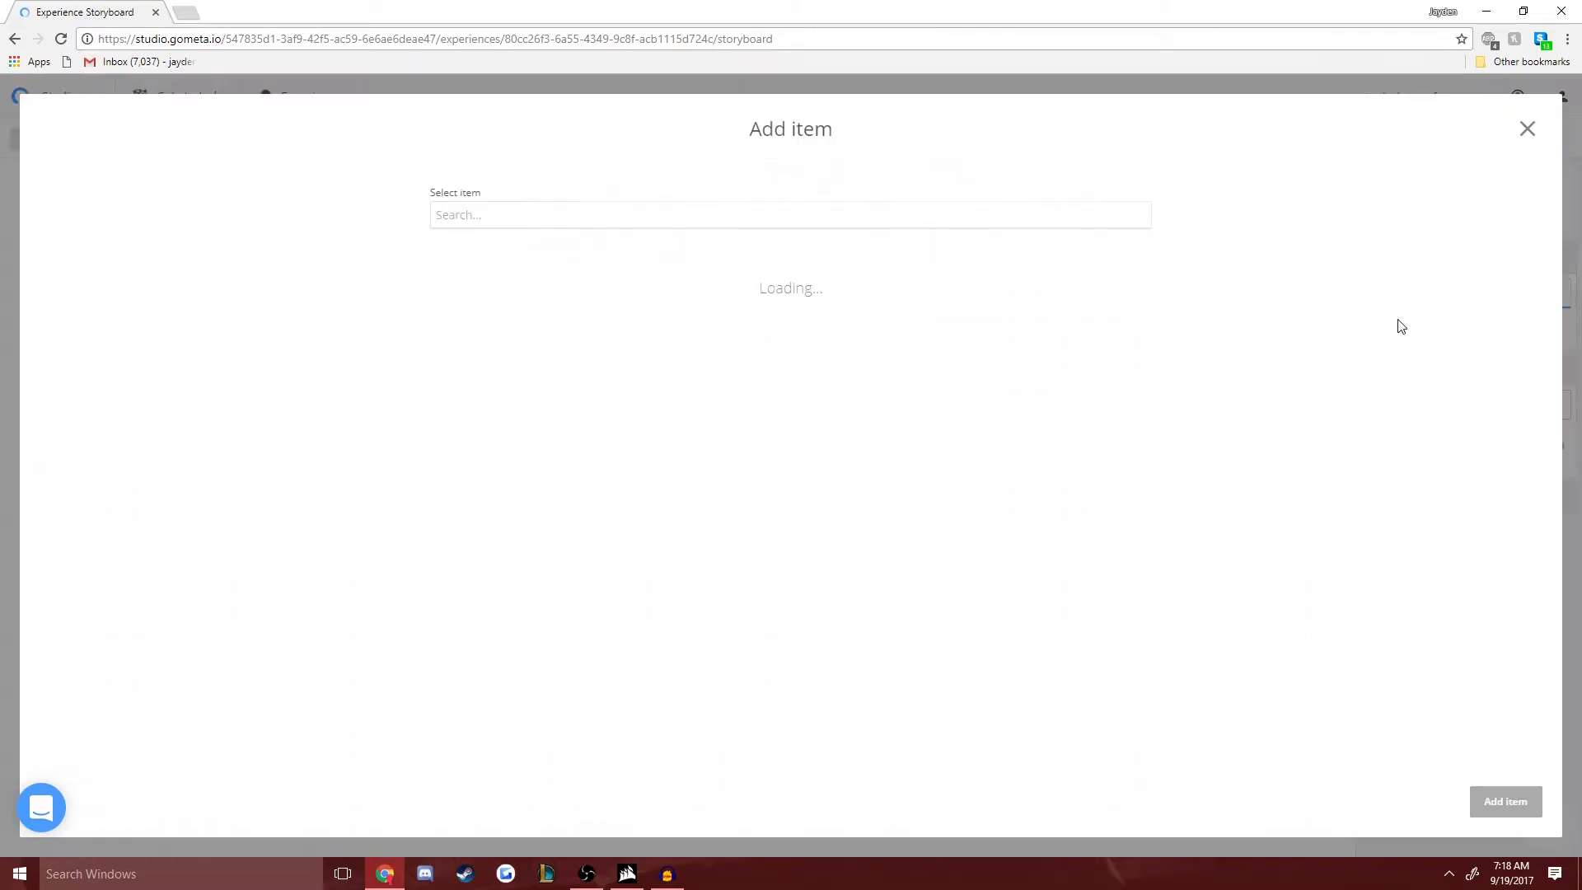
click(609, 311)
click(1498, 798)
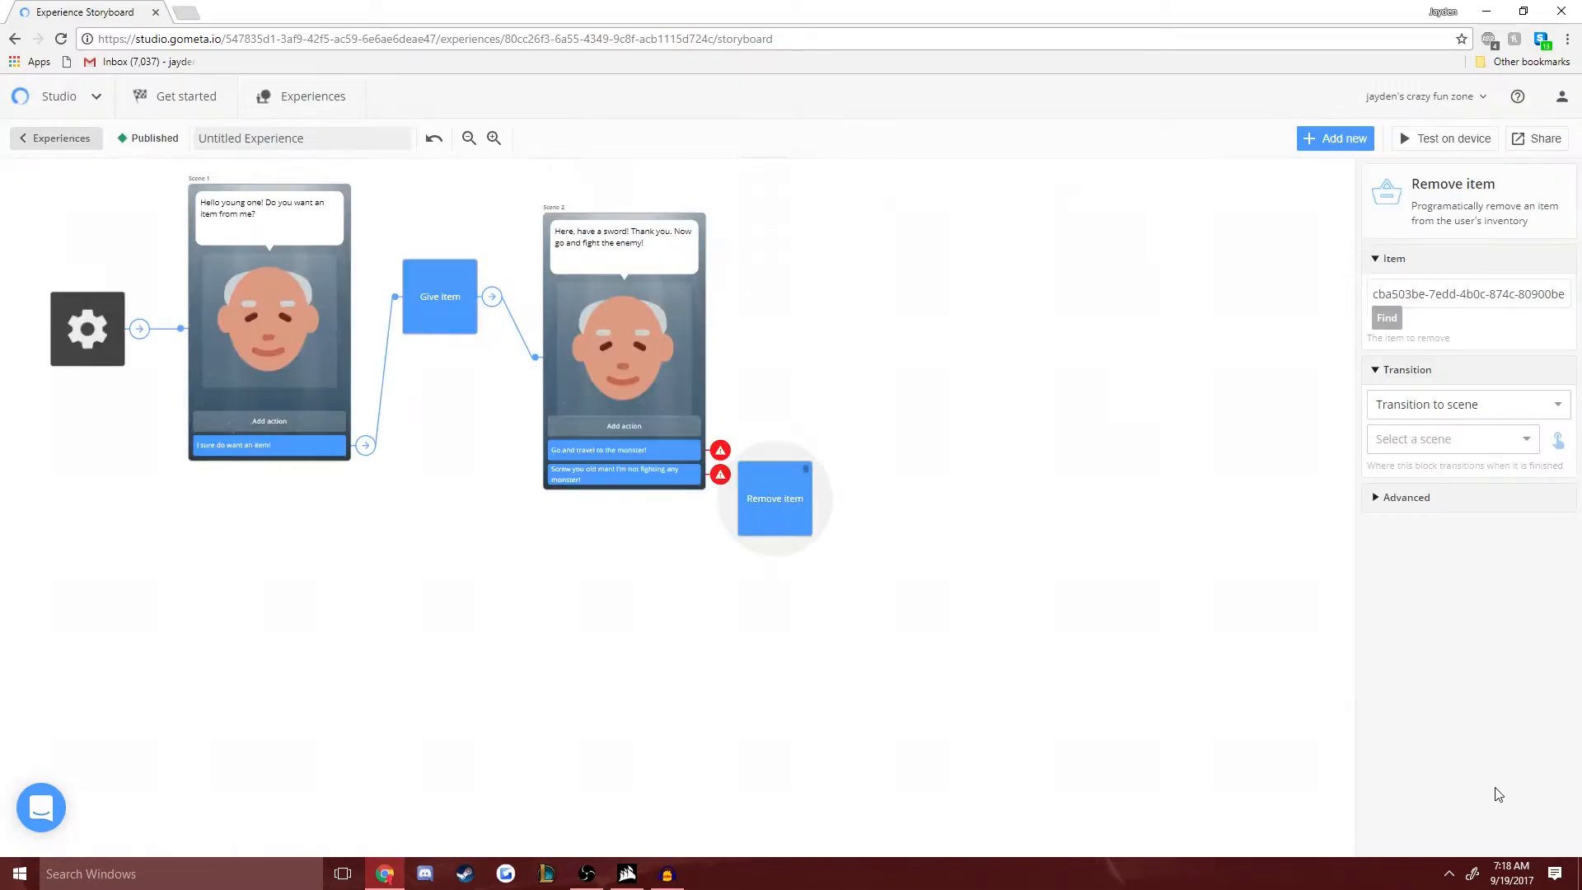
mouse_move(781, 524)
mouse_down()
mouse_move(826, 512)
mouse_move(798, 516)
mouse_up()
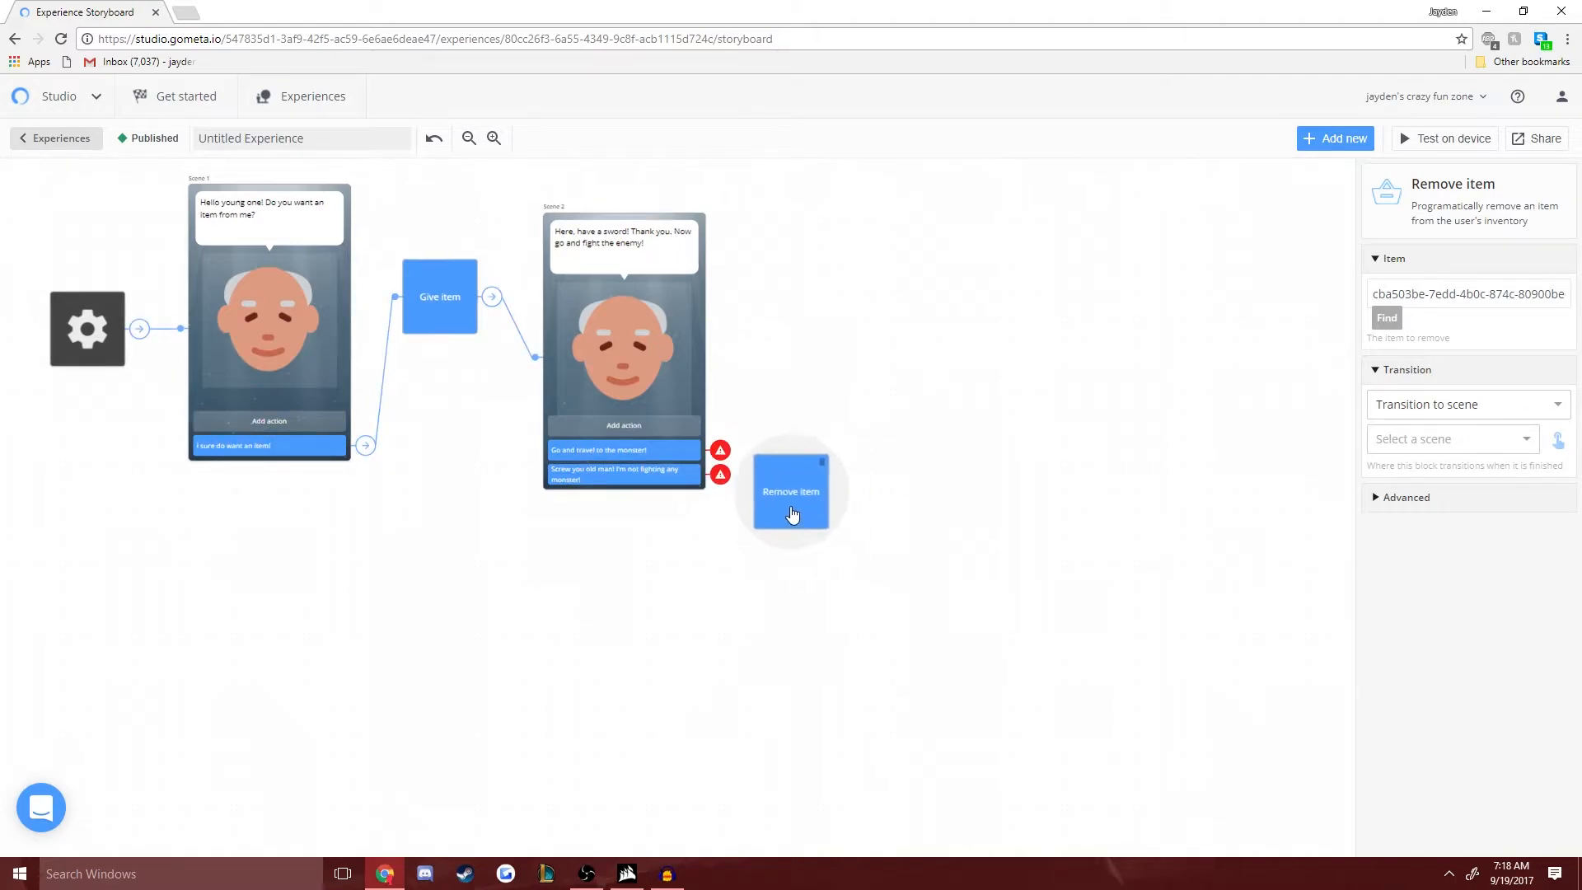
- Make Scene 2's "Screw you old man!" response transition to the Remove item block
click(666, 477)
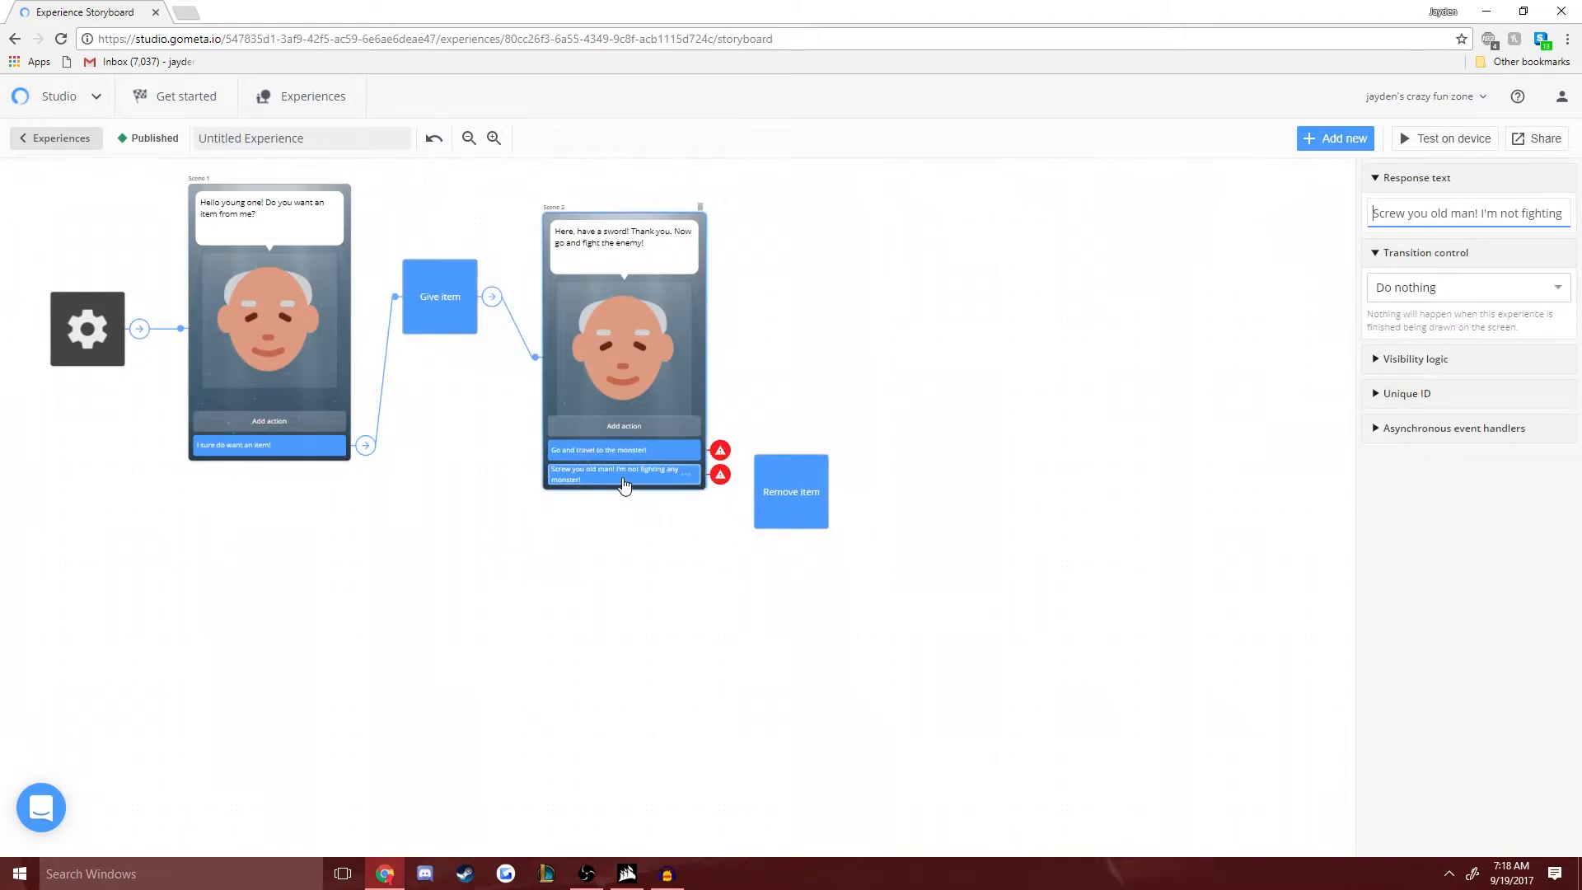
click(1491, 289)
click(1444, 345)
click(1444, 323)
click(1401, 442)
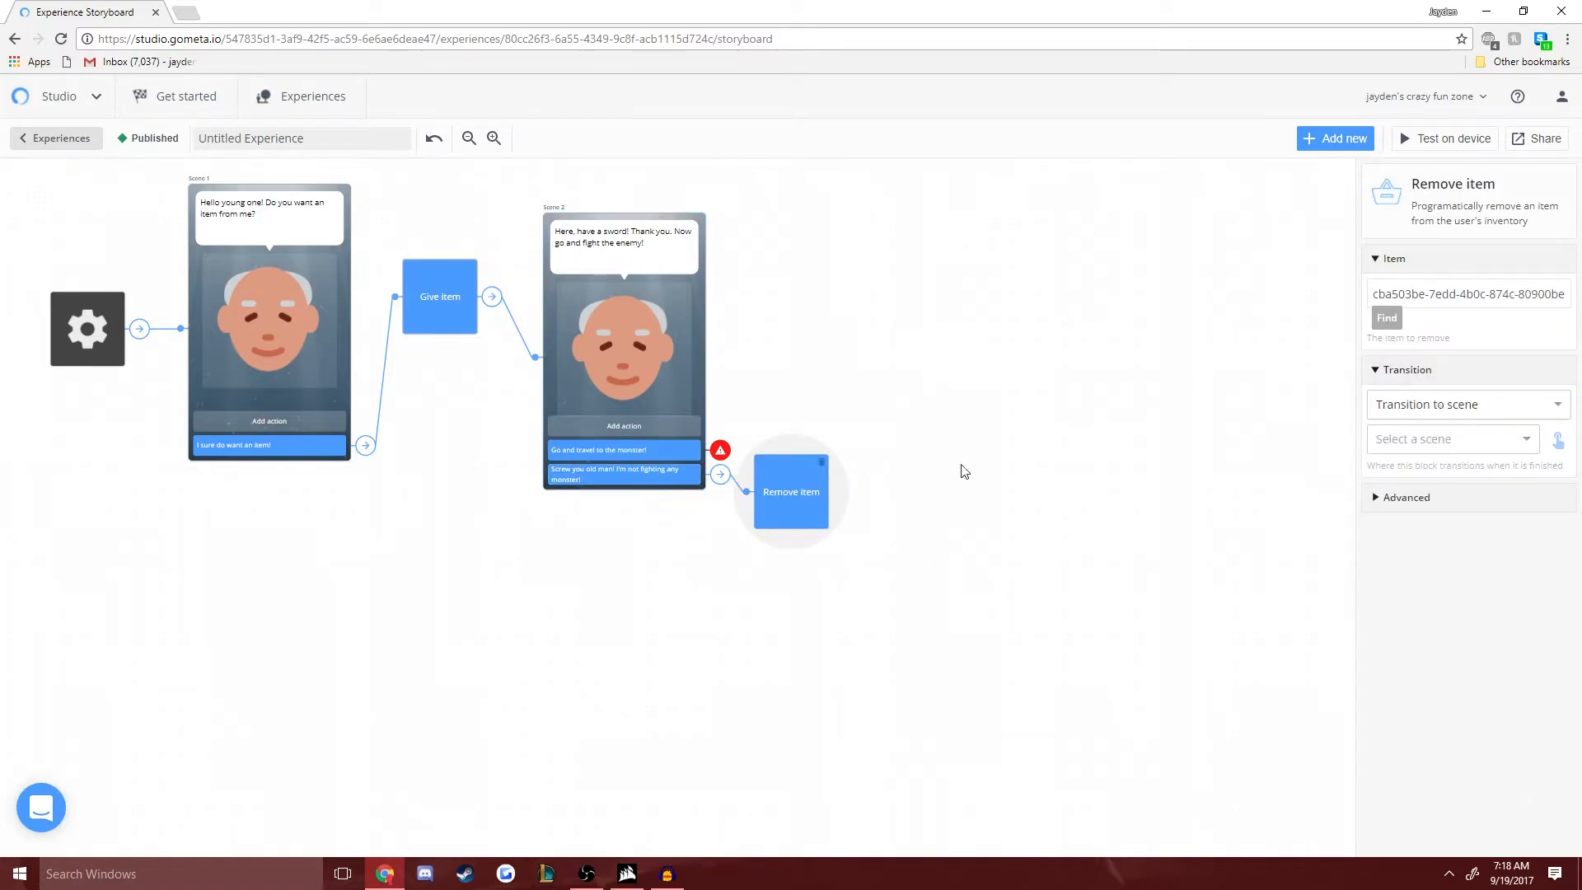
- Create a new character scene beyond the Remove item block with the dialogue "Fine then! I guess you'll be on your way then."
click(1439, 413)
click(1448, 419)
click(1453, 438)
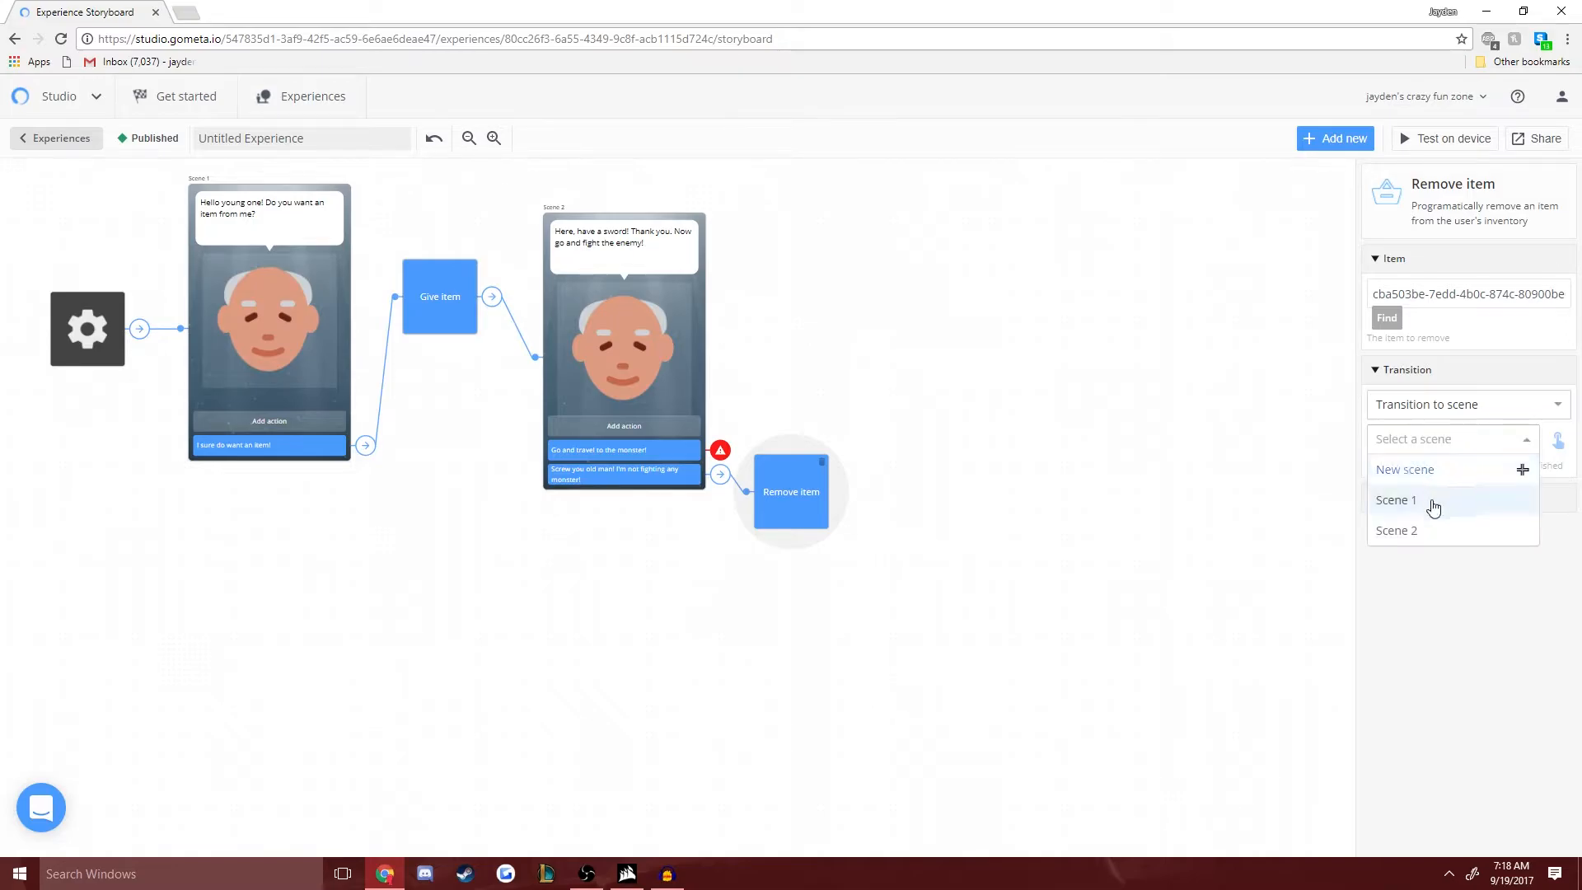
click(1408, 477)
click(134, 279)
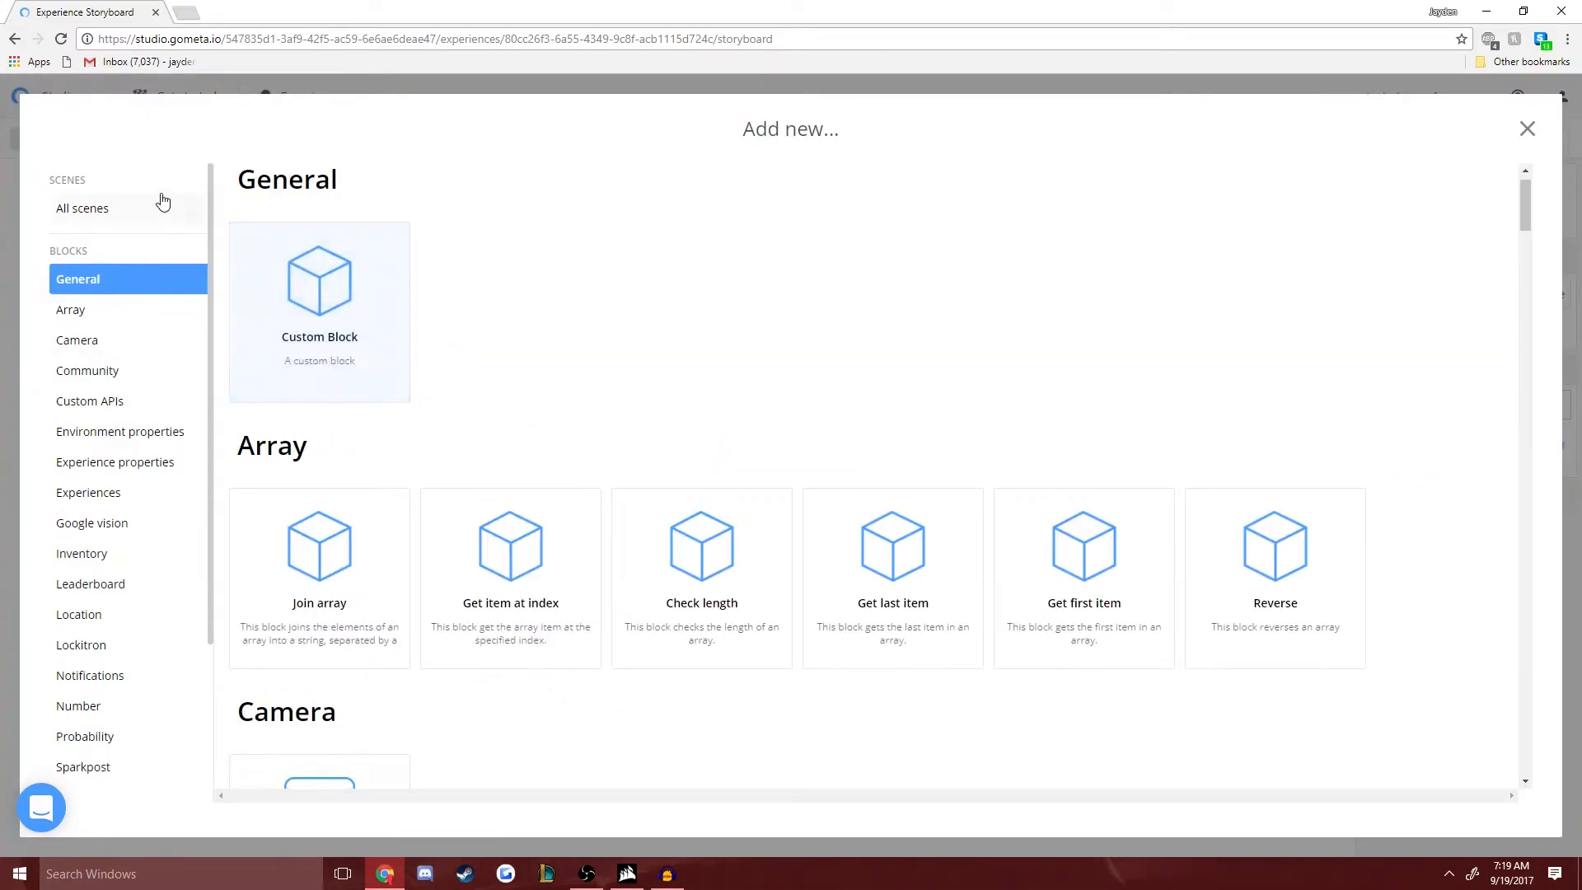
click(150, 211)
click(323, 310)
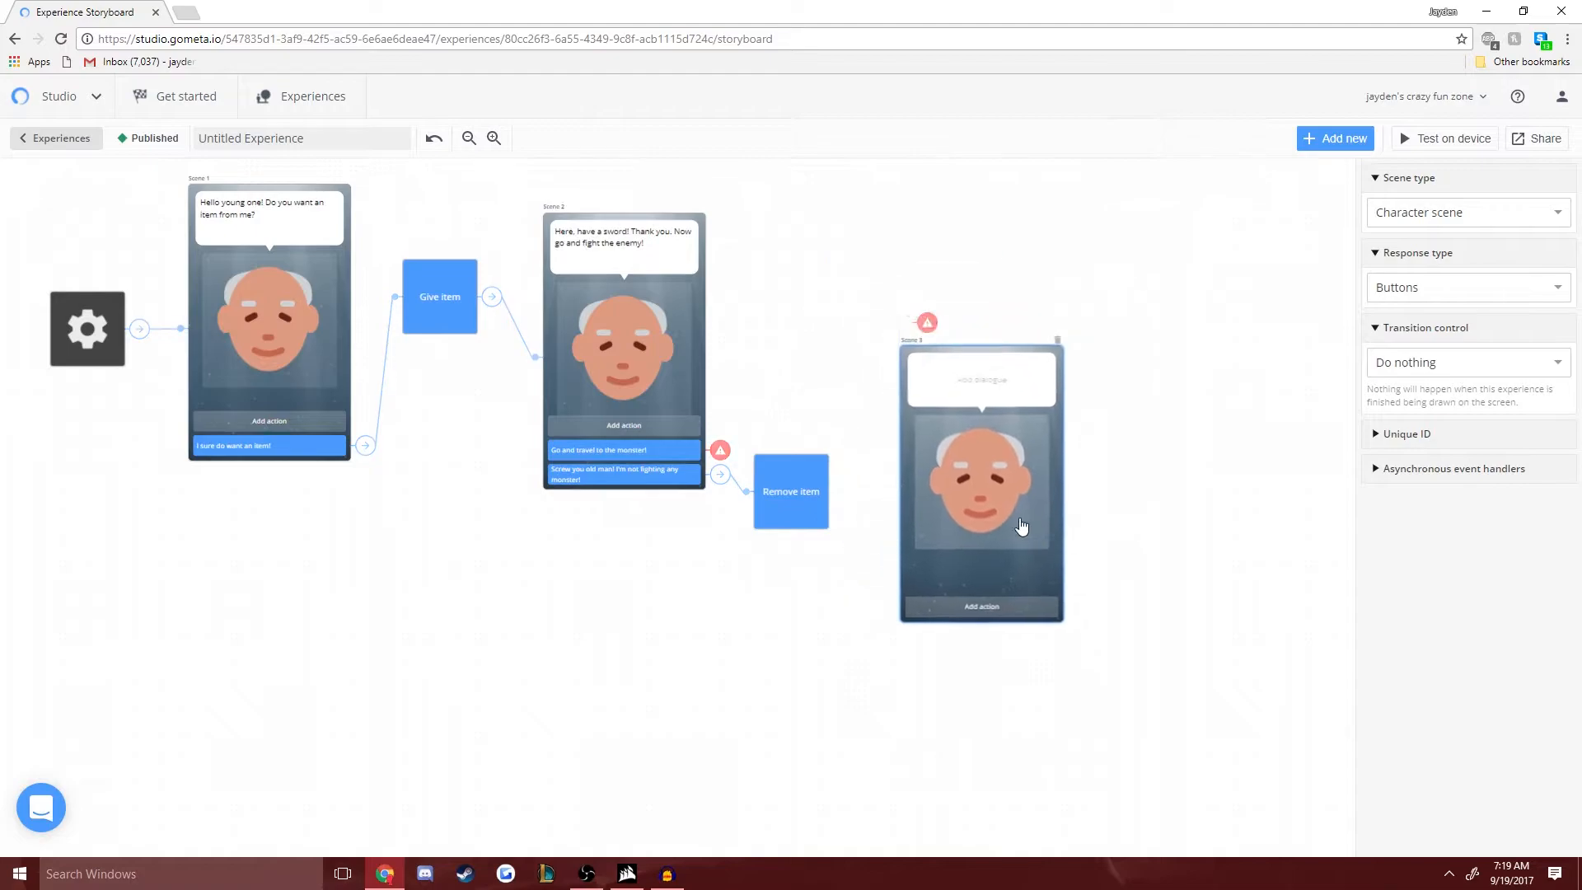
click(966, 439)
text(Fine then! I guess you'll be on your way then.)
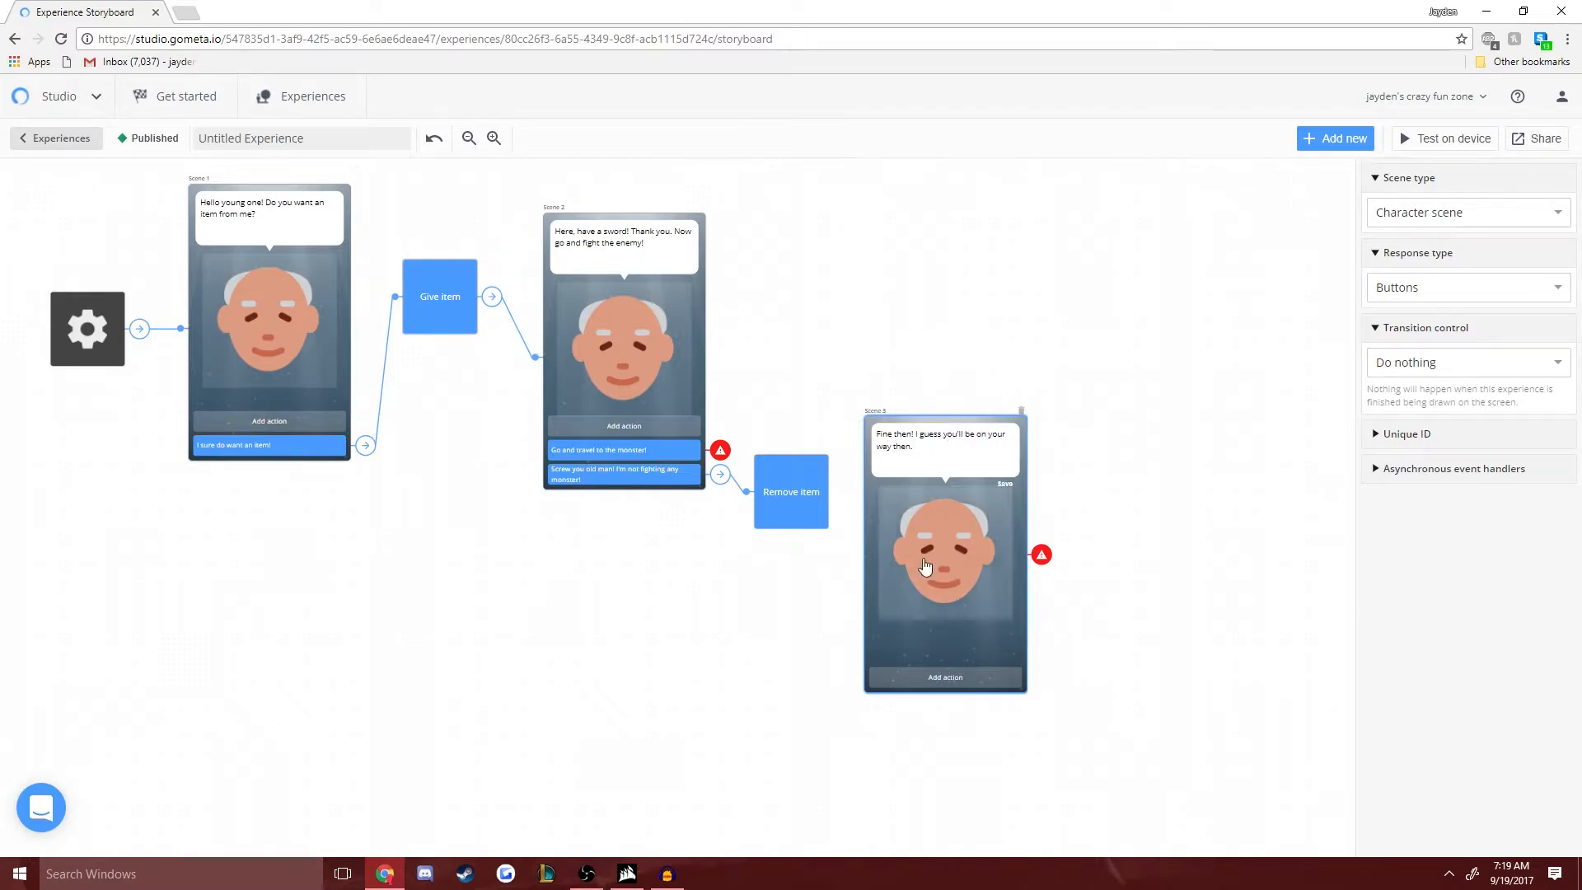
- Add a response reading "Fine!" to Scene 3
click(945, 677)
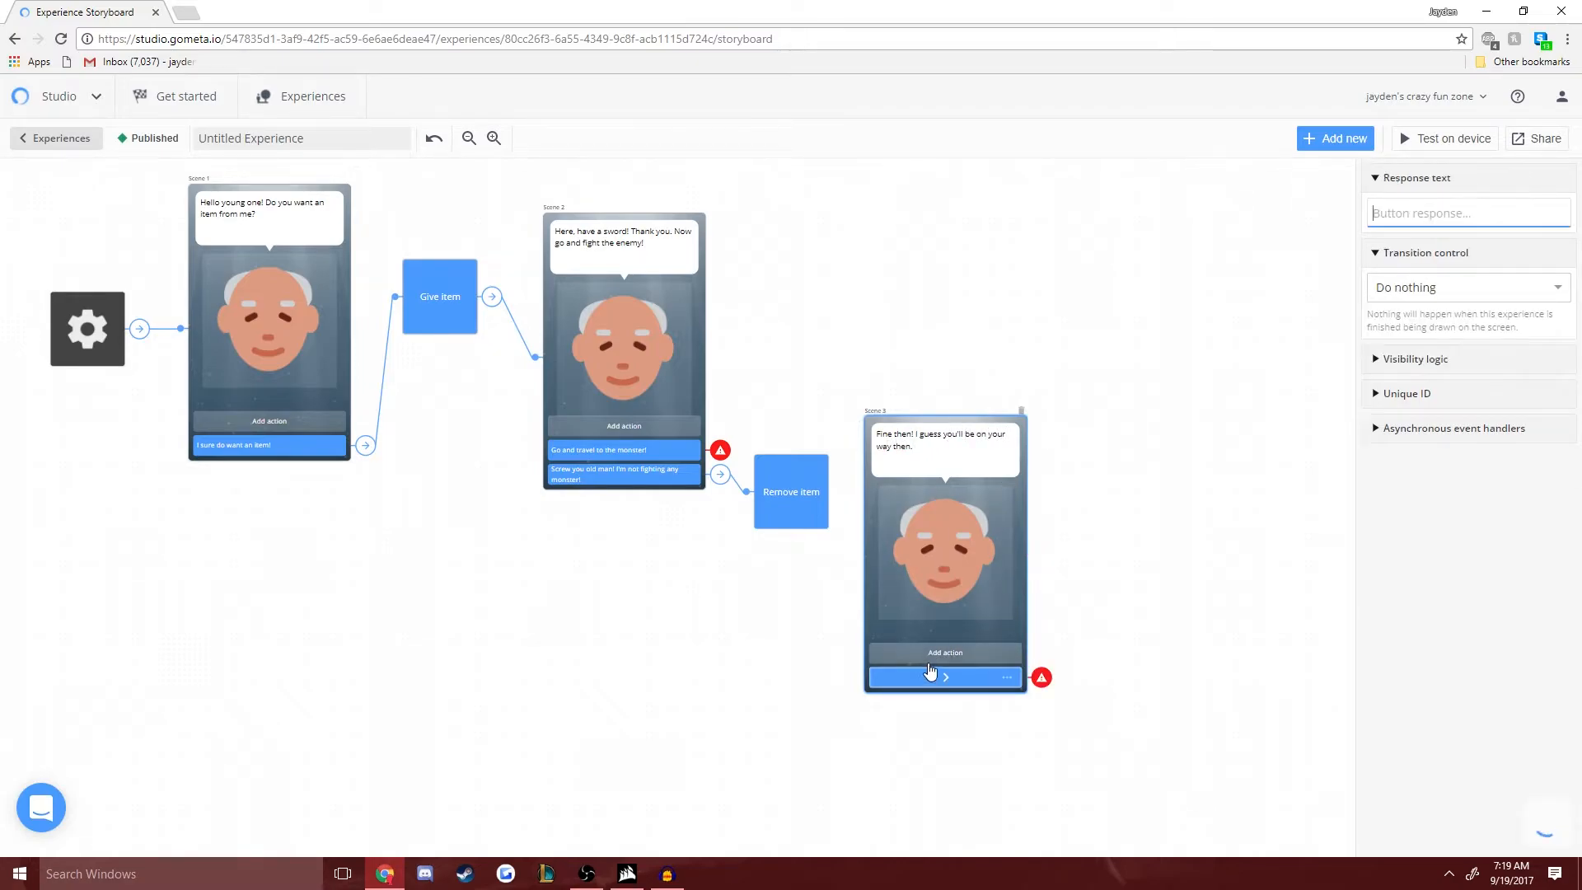
click(1403, 210)
text(Fine!)
- Set the Remove item block to transition to Scene 3 and move that scene slightly farther from the block
click(806, 504)
click(1416, 450)
click(1407, 529)
click(1407, 445)
click(1403, 560)
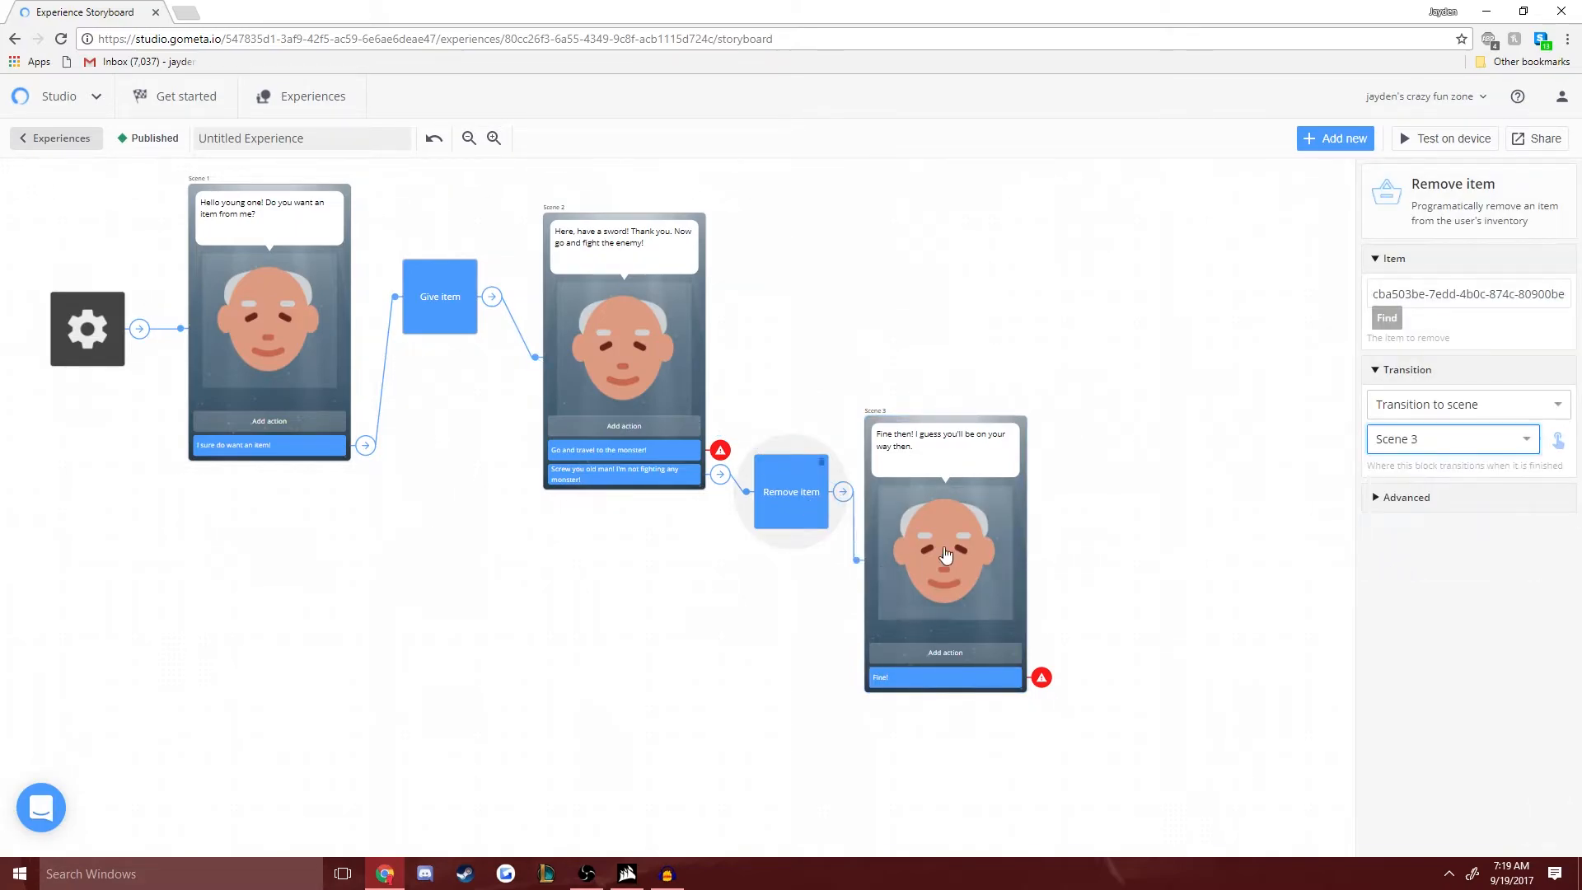
drag(926, 558, 952, 570)
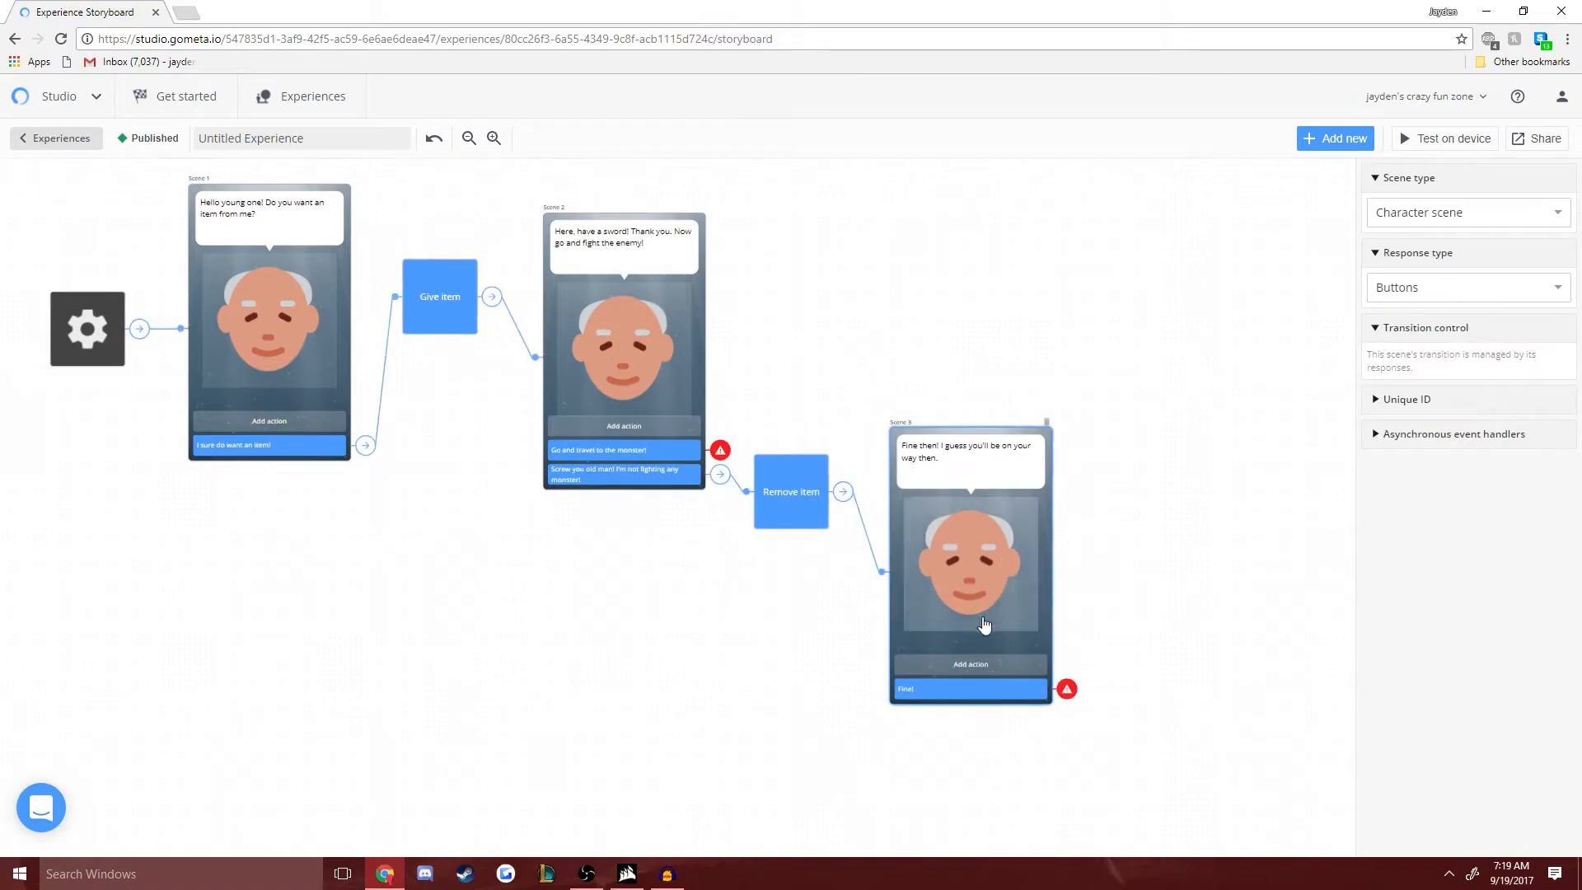
- Set Scene 3's "Fine!" response to End experience
click(957, 689)
click(1507, 290)
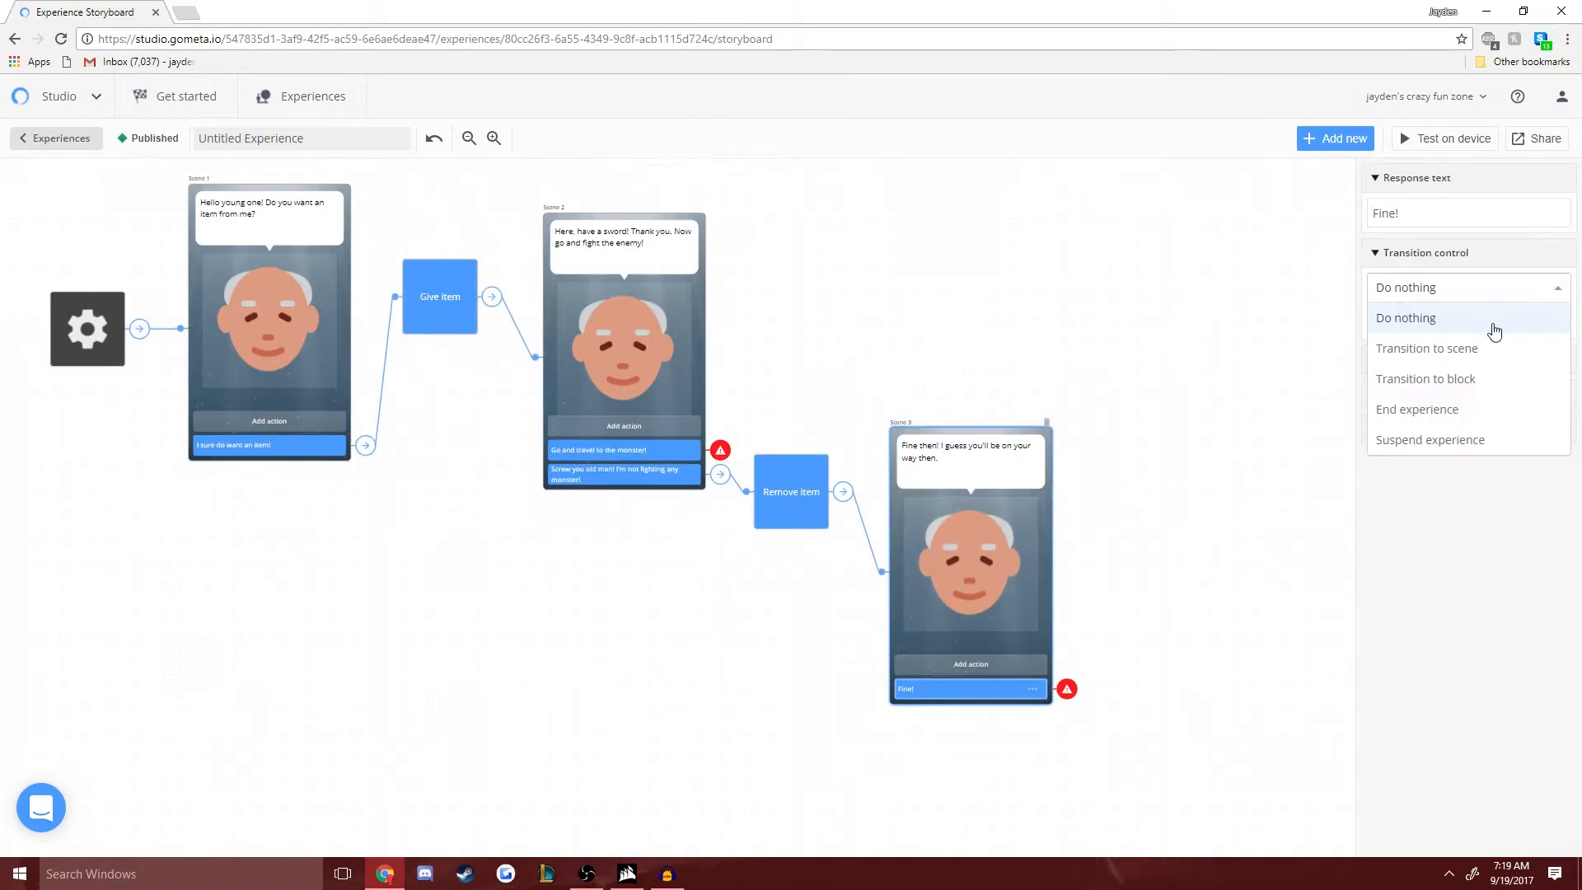
click(1465, 410)
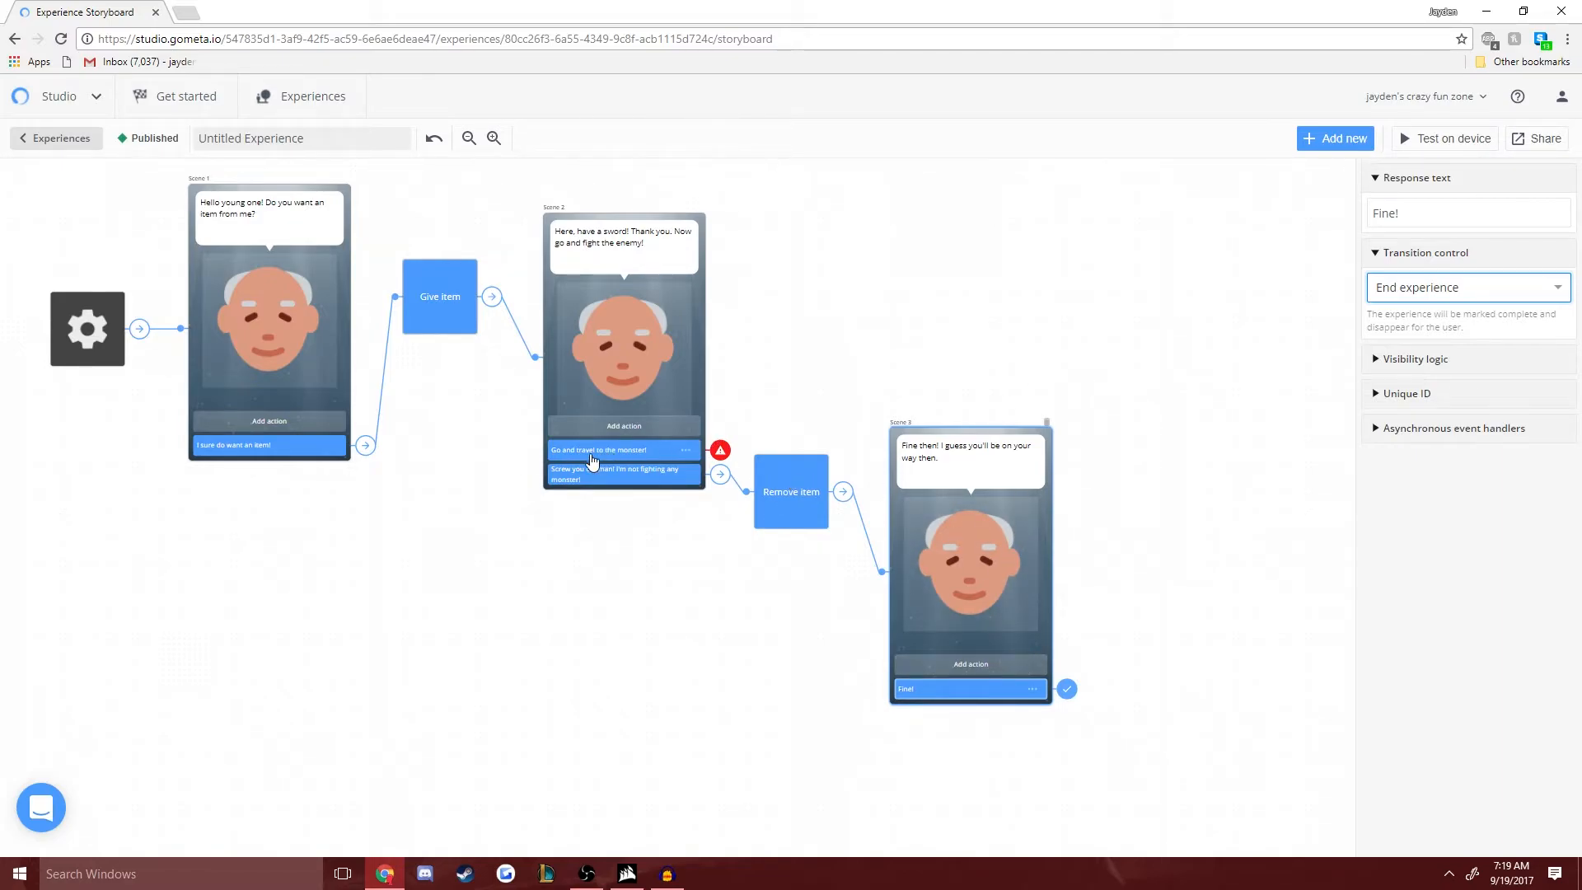
- Add a Has number of items block above the Remove item block for Scene 2's "Go and travel to the monster!" response
click(595, 459)
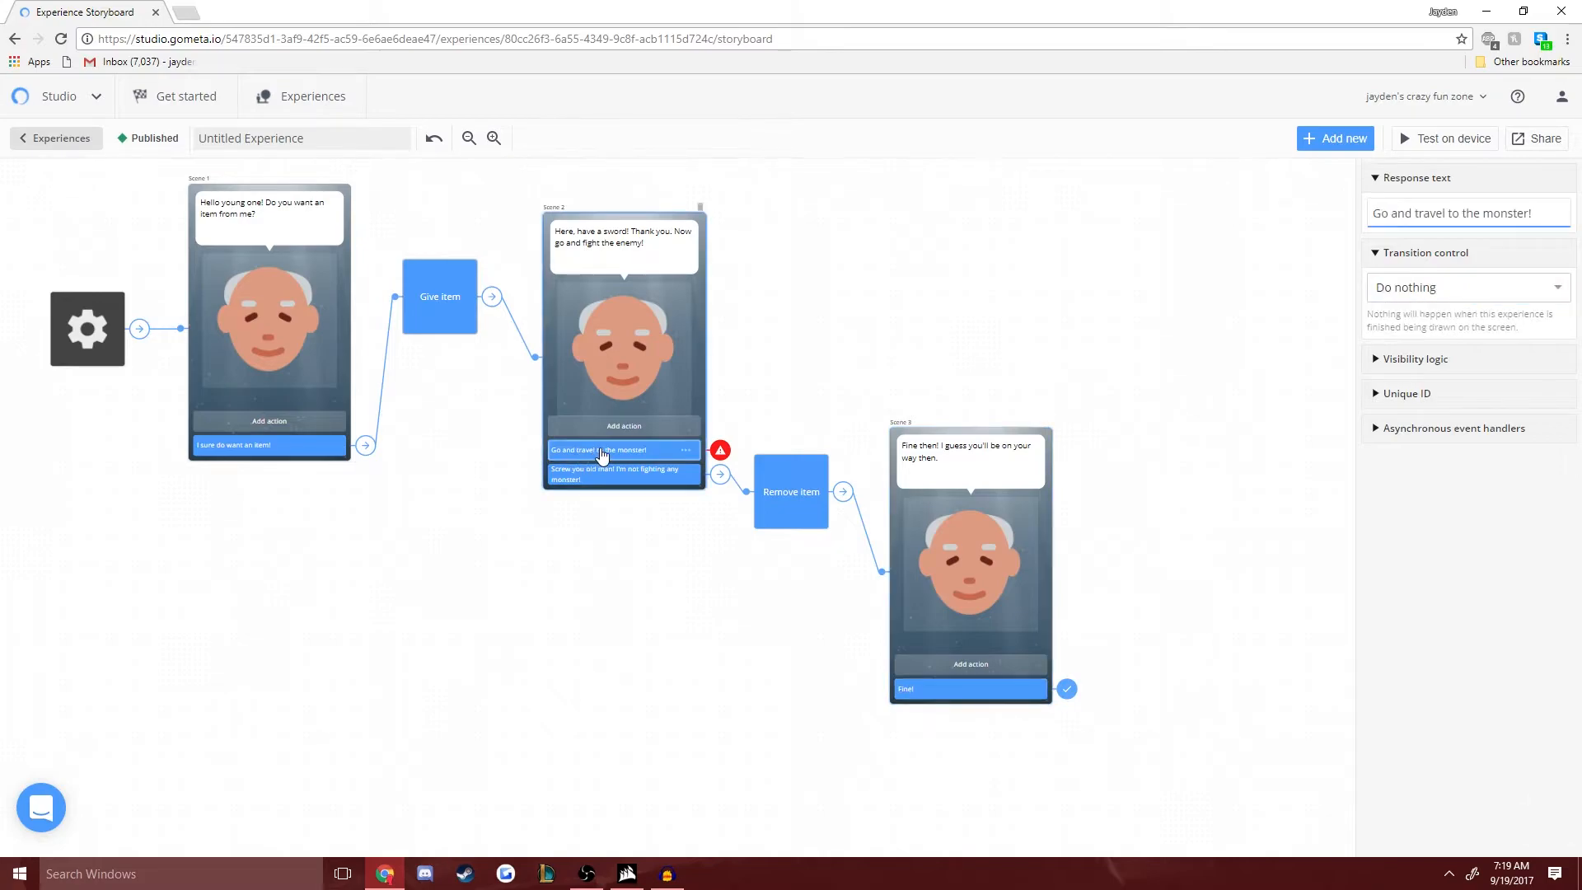
click(1335, 138)
click(97, 550)
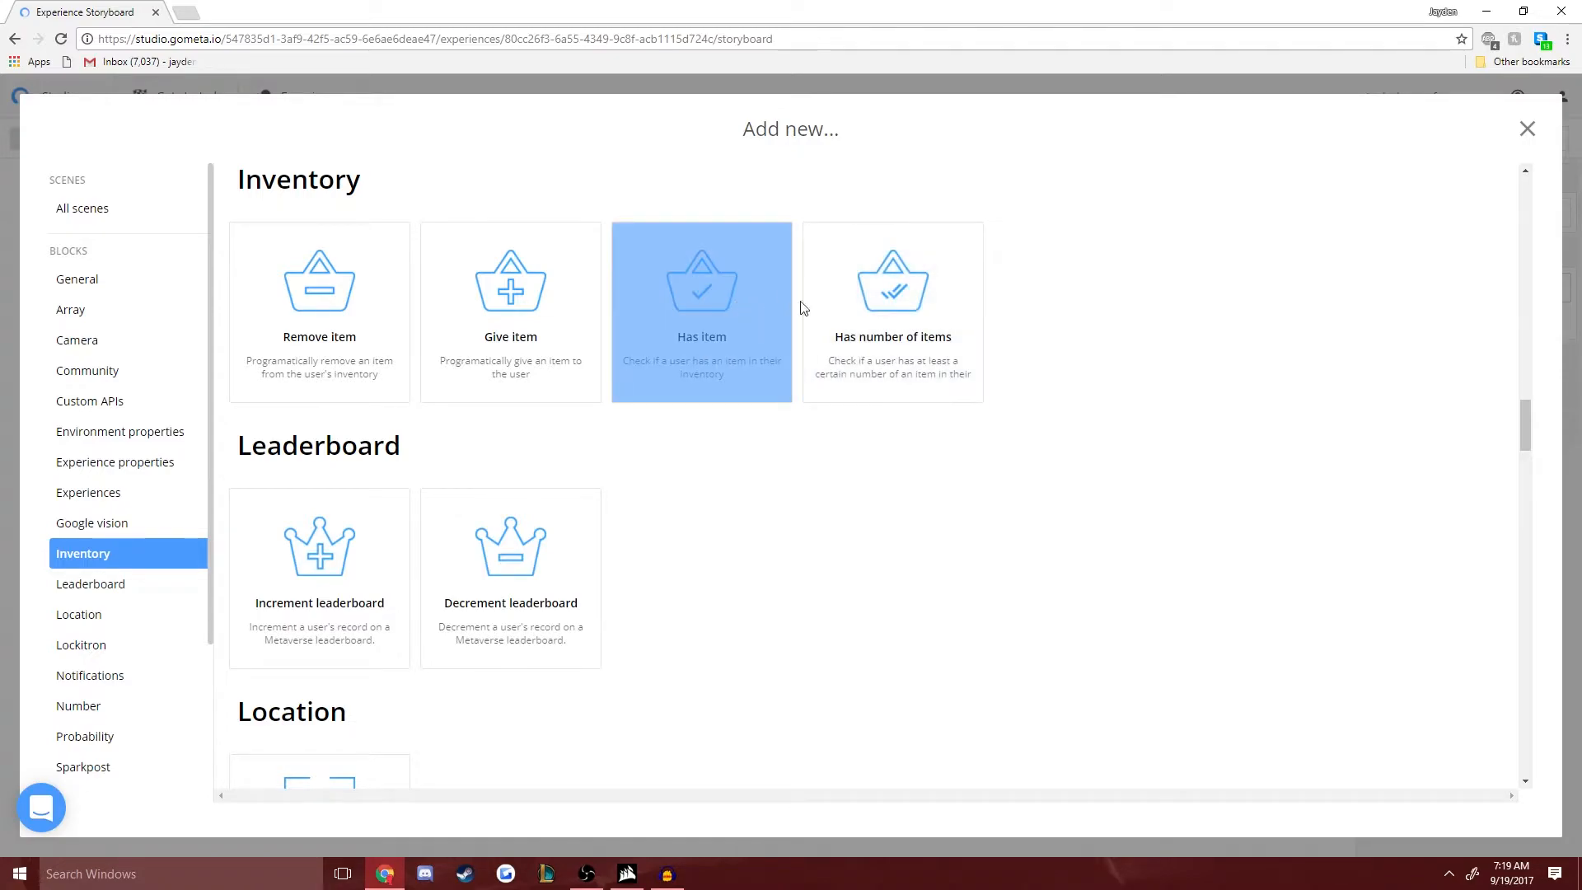
click(903, 322)
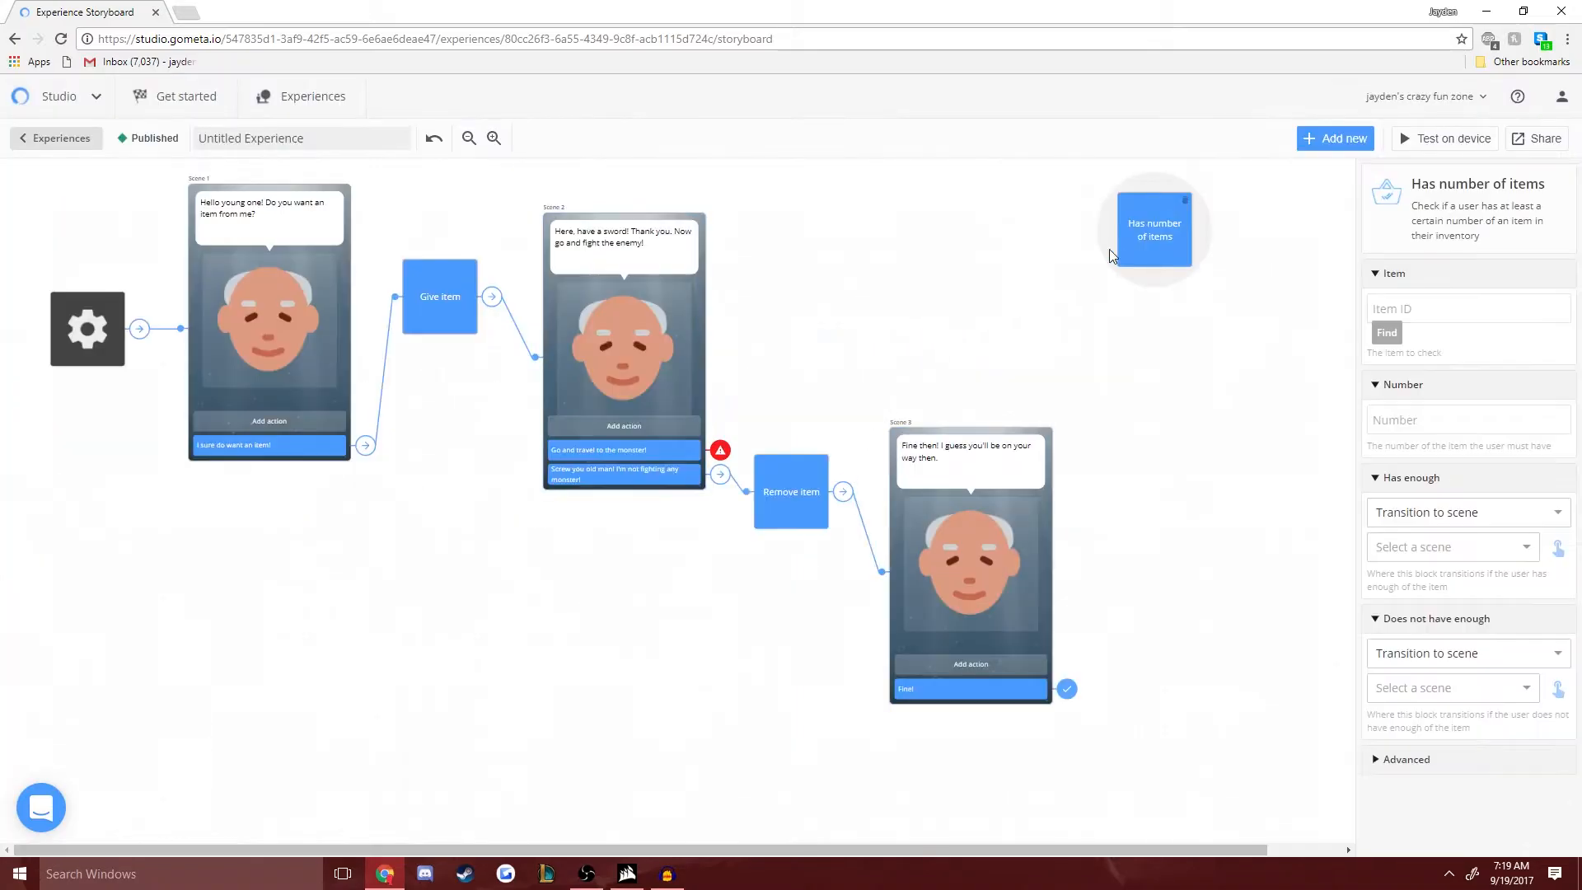
- Make the "Go and travel to the monster!" response transition to the Has number of items block
click(611, 452)
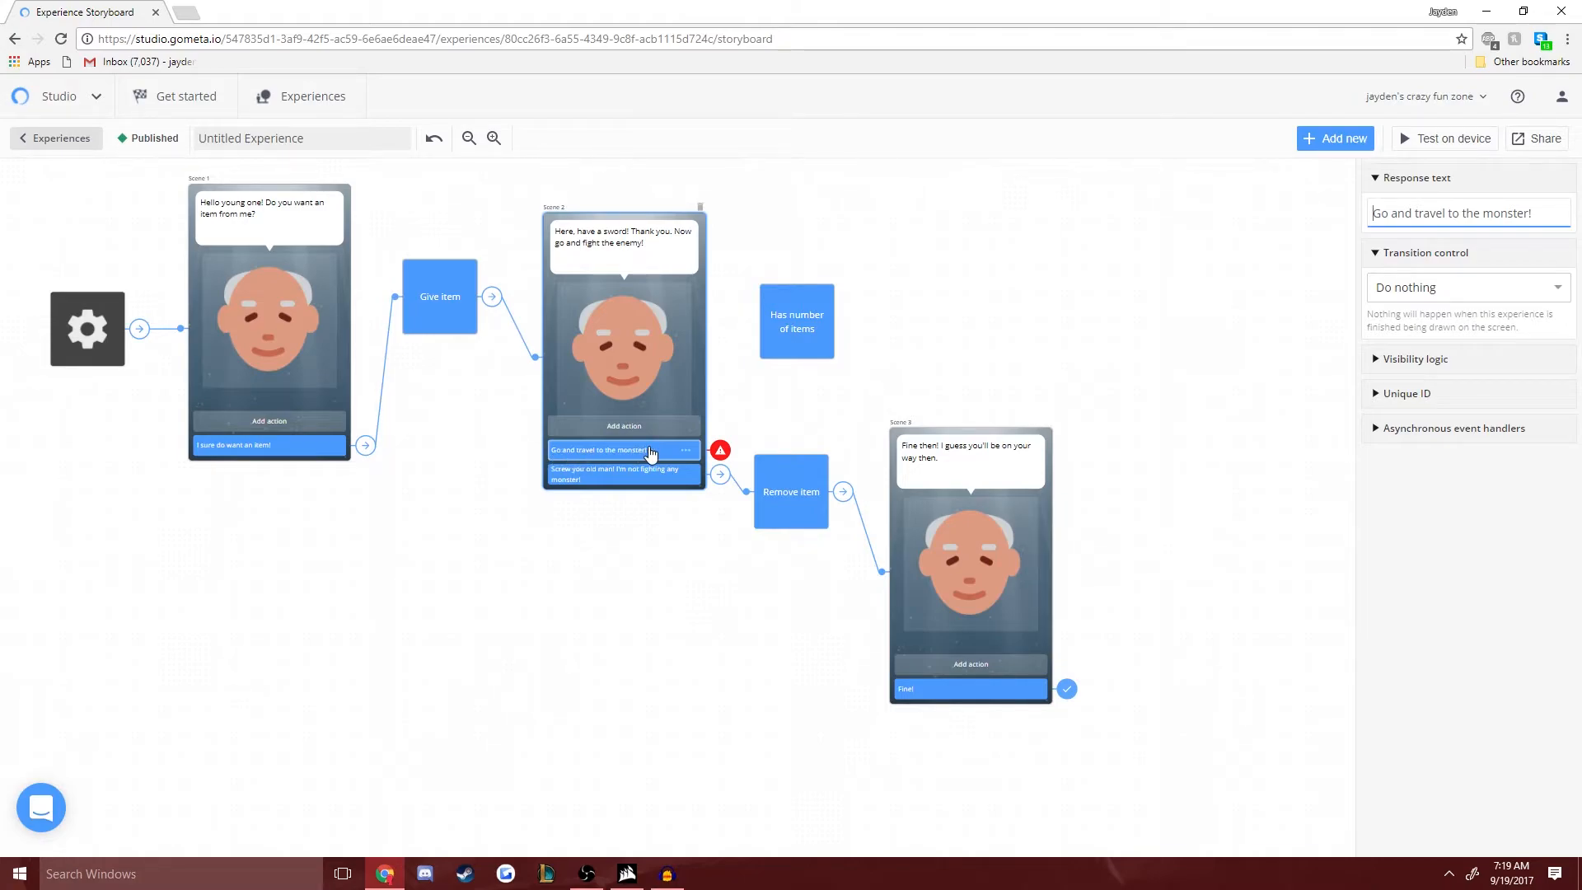
click(1490, 298)
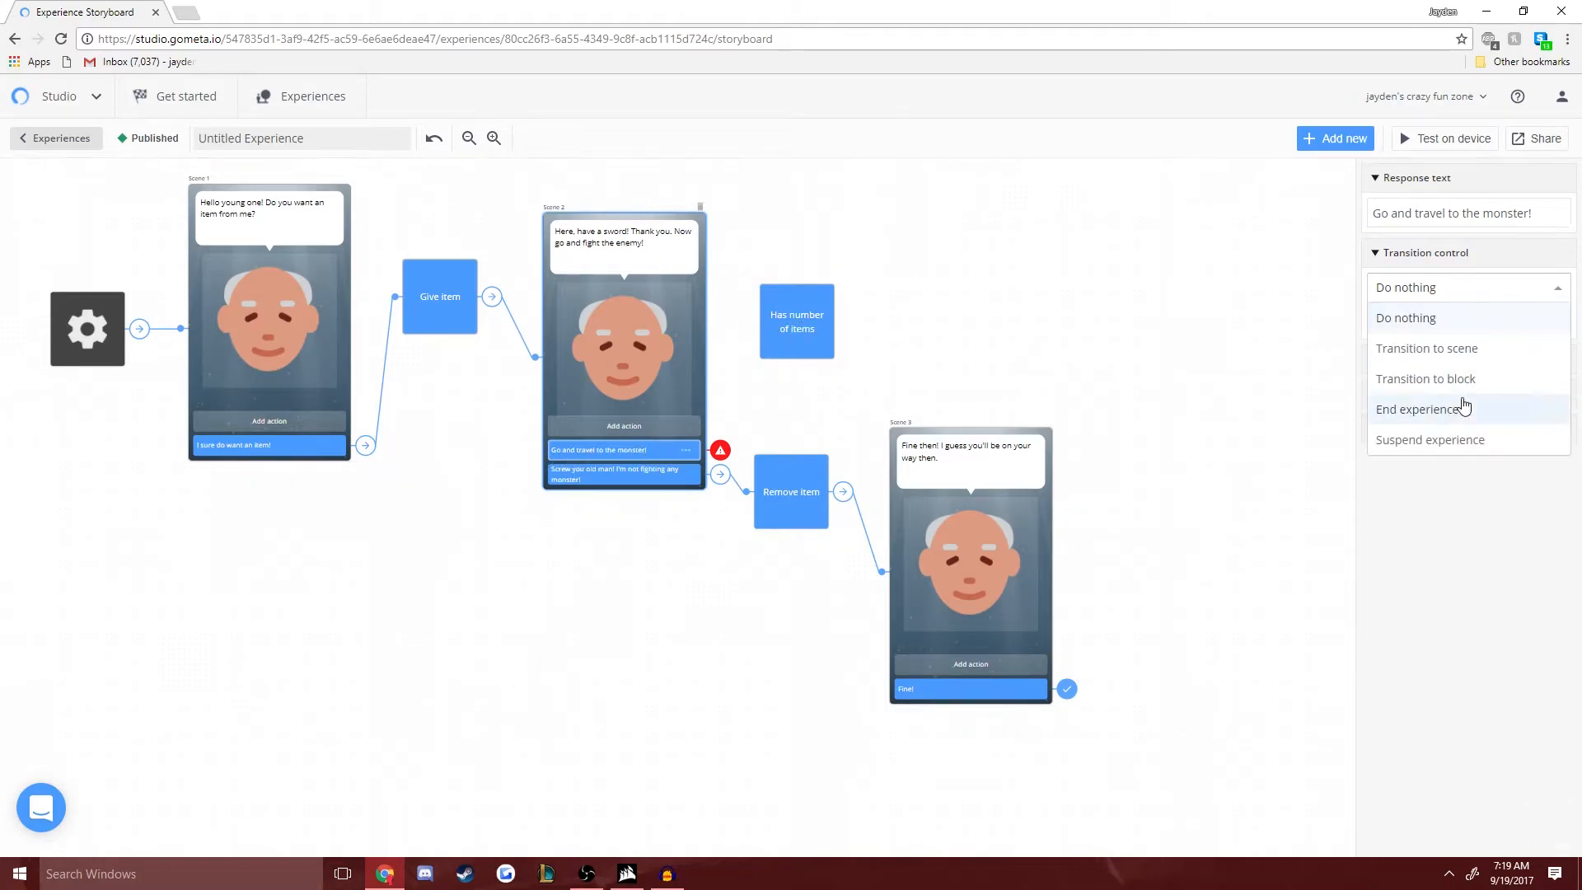
click(1462, 377)
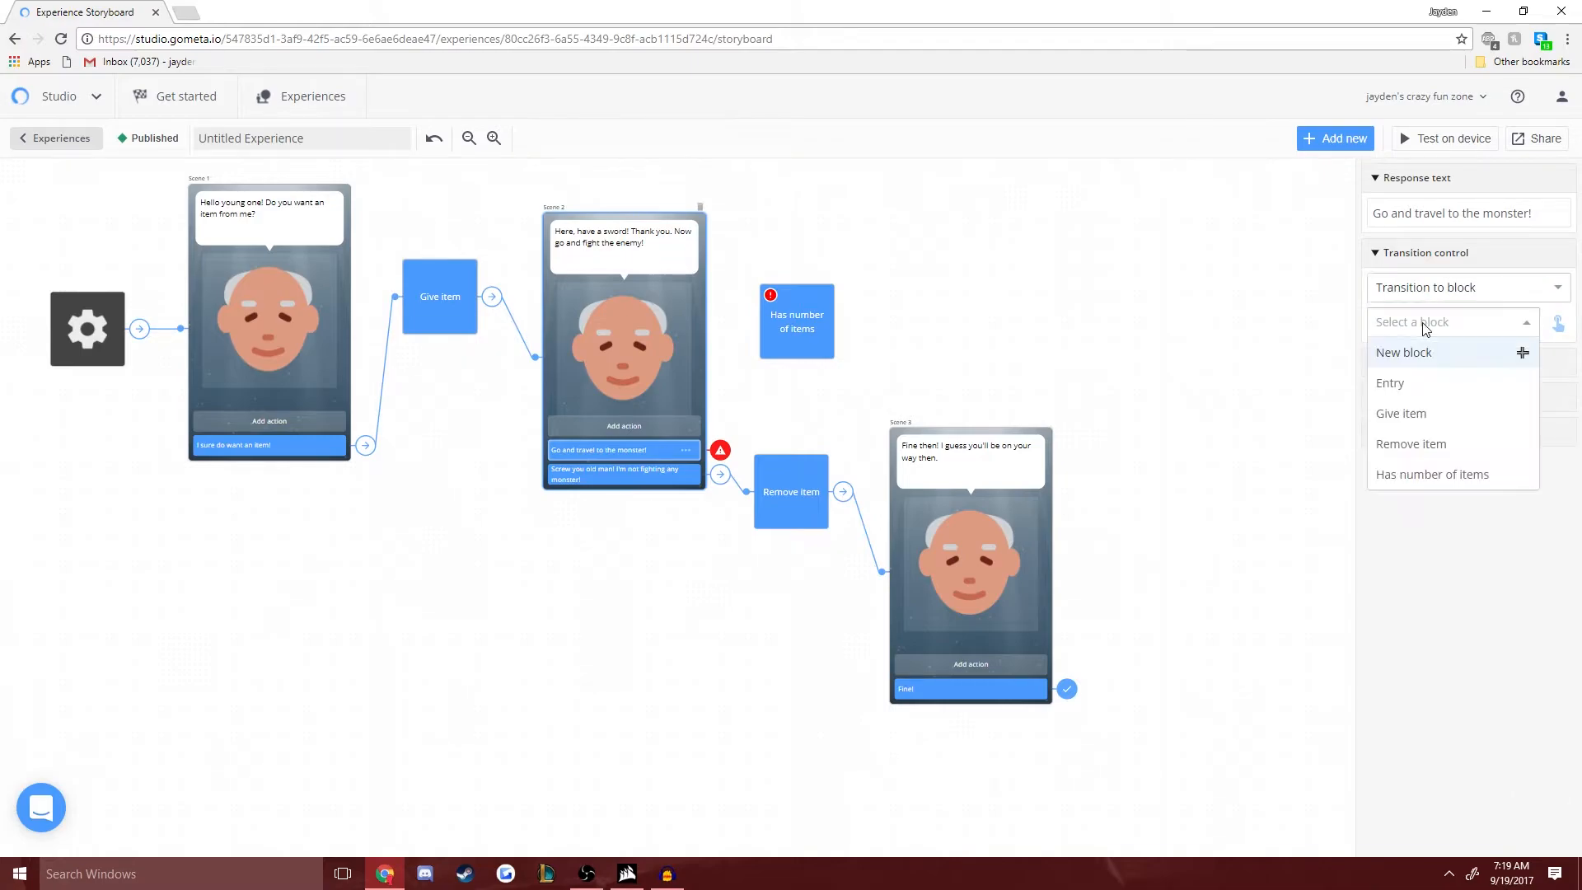
click(1436, 475)
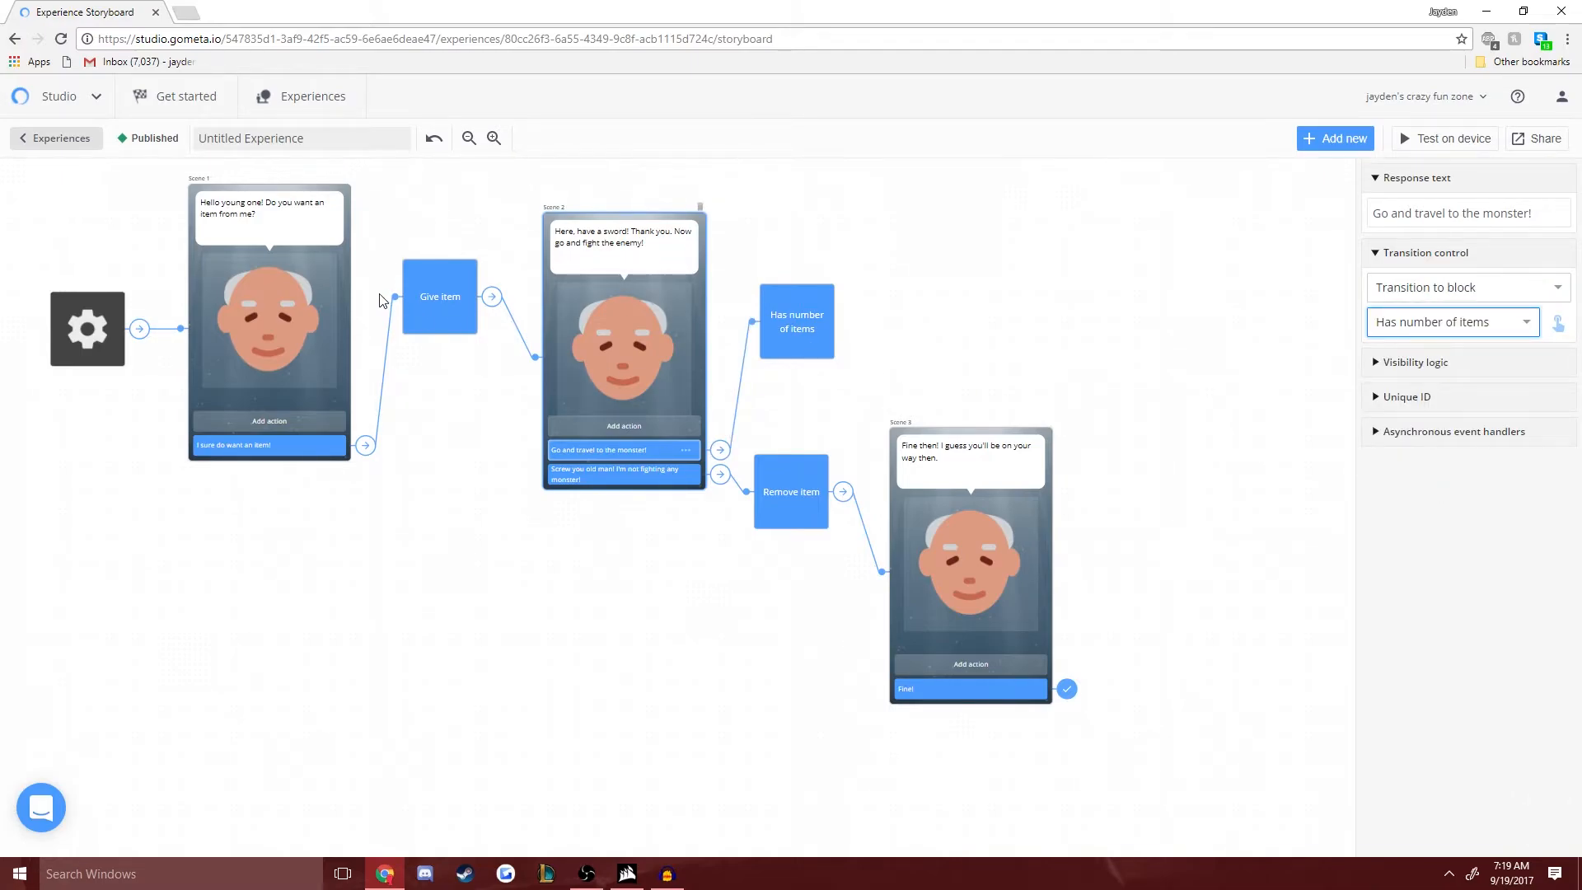
- Configure the Has number of items block to check for 2 of the Sword item
click(796, 333)
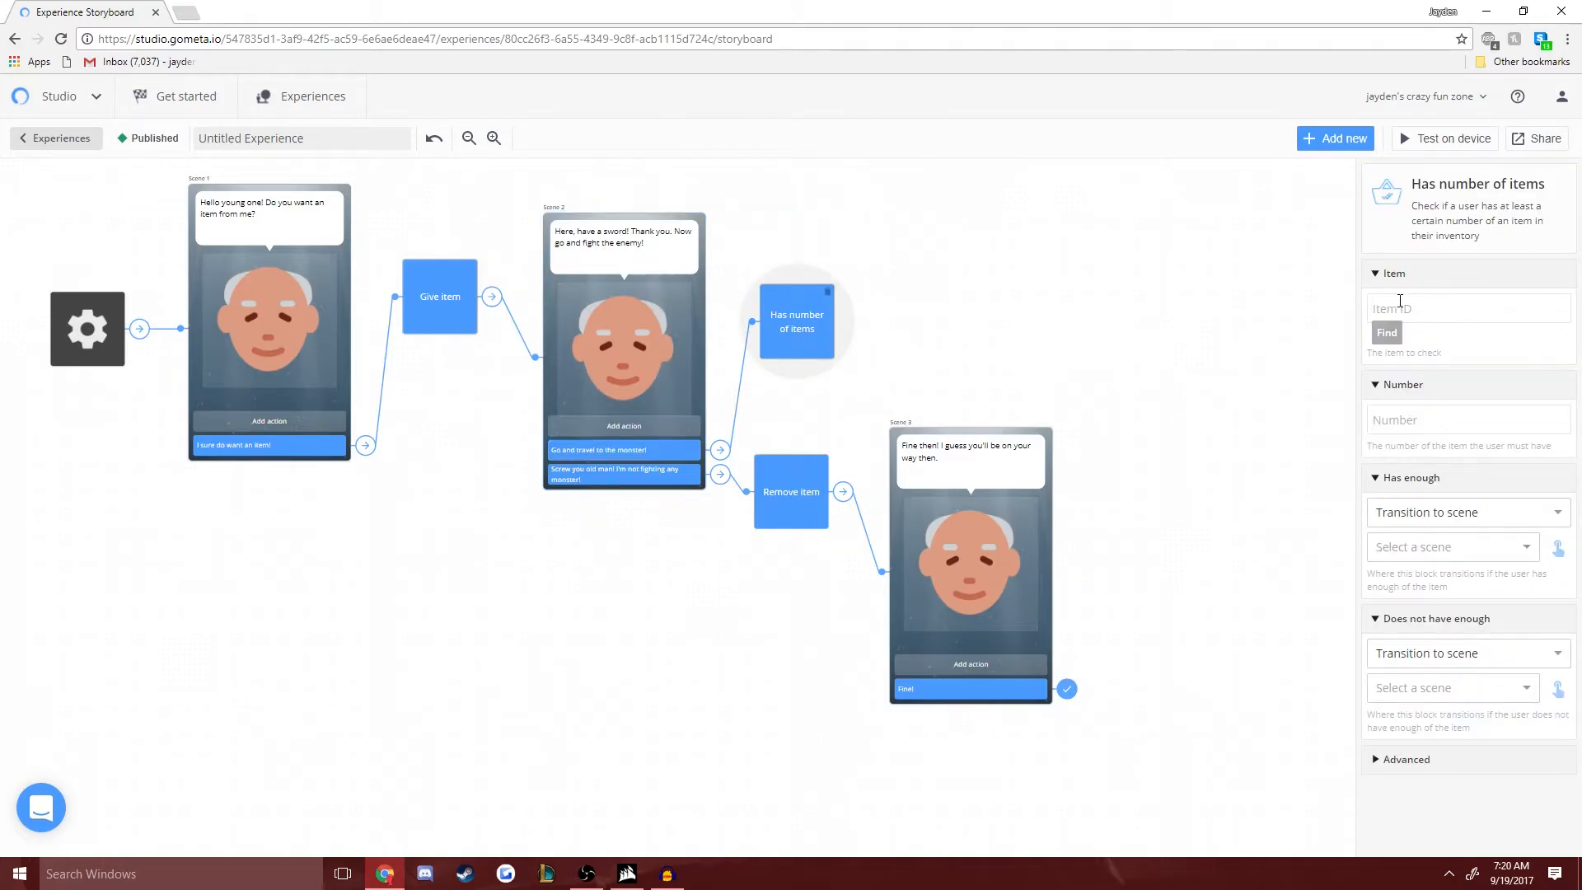
click(1388, 332)
click(611, 346)
click(1505, 801)
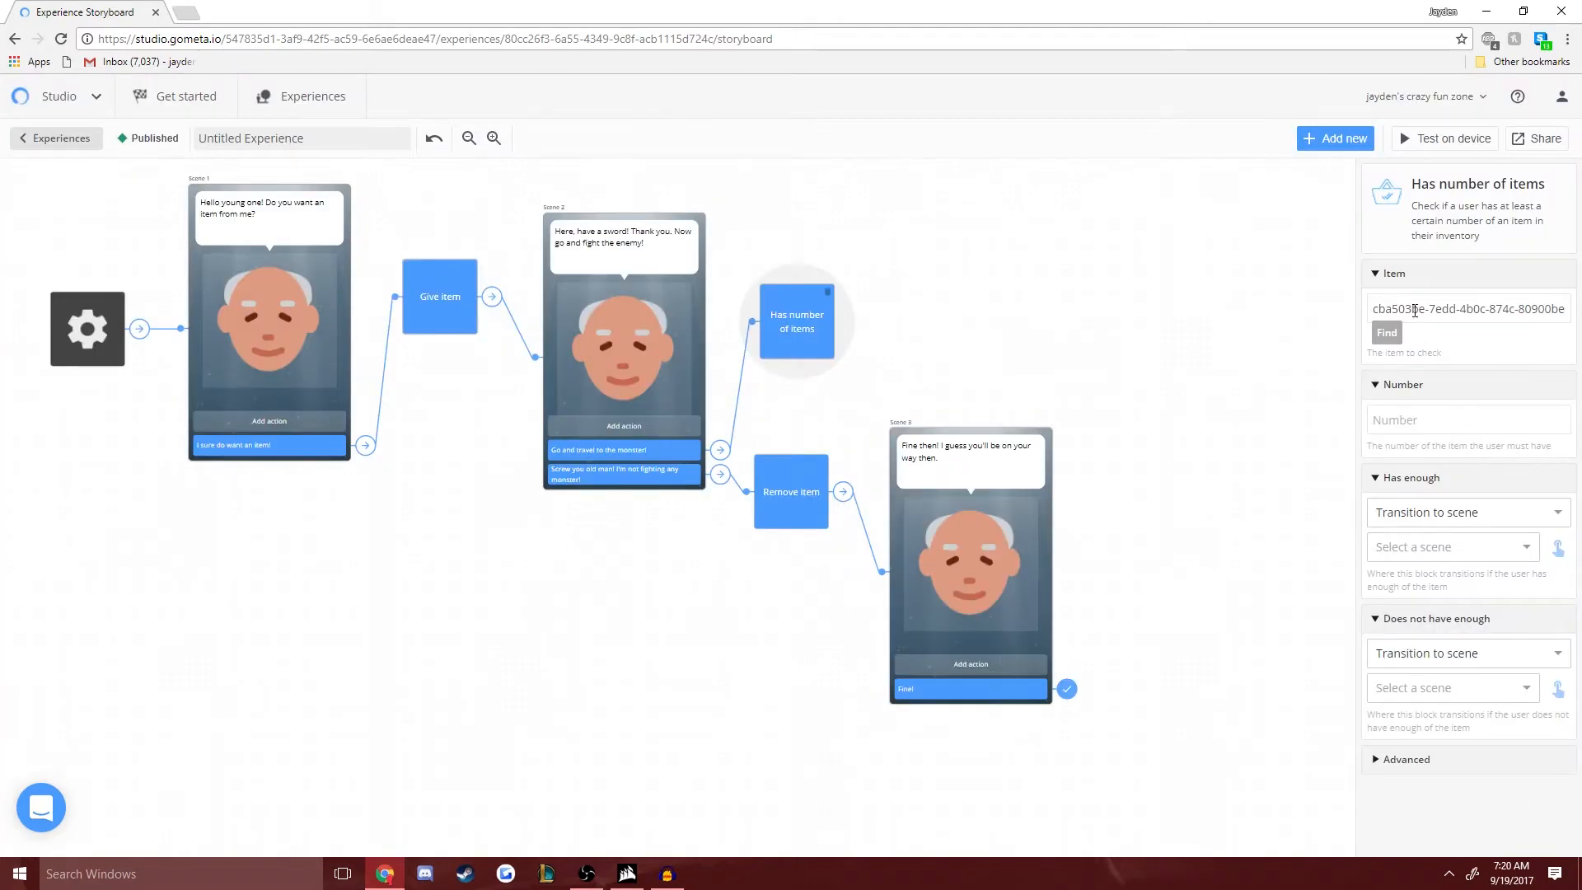
click(1433, 424)
text(2)
click(1041, 483)
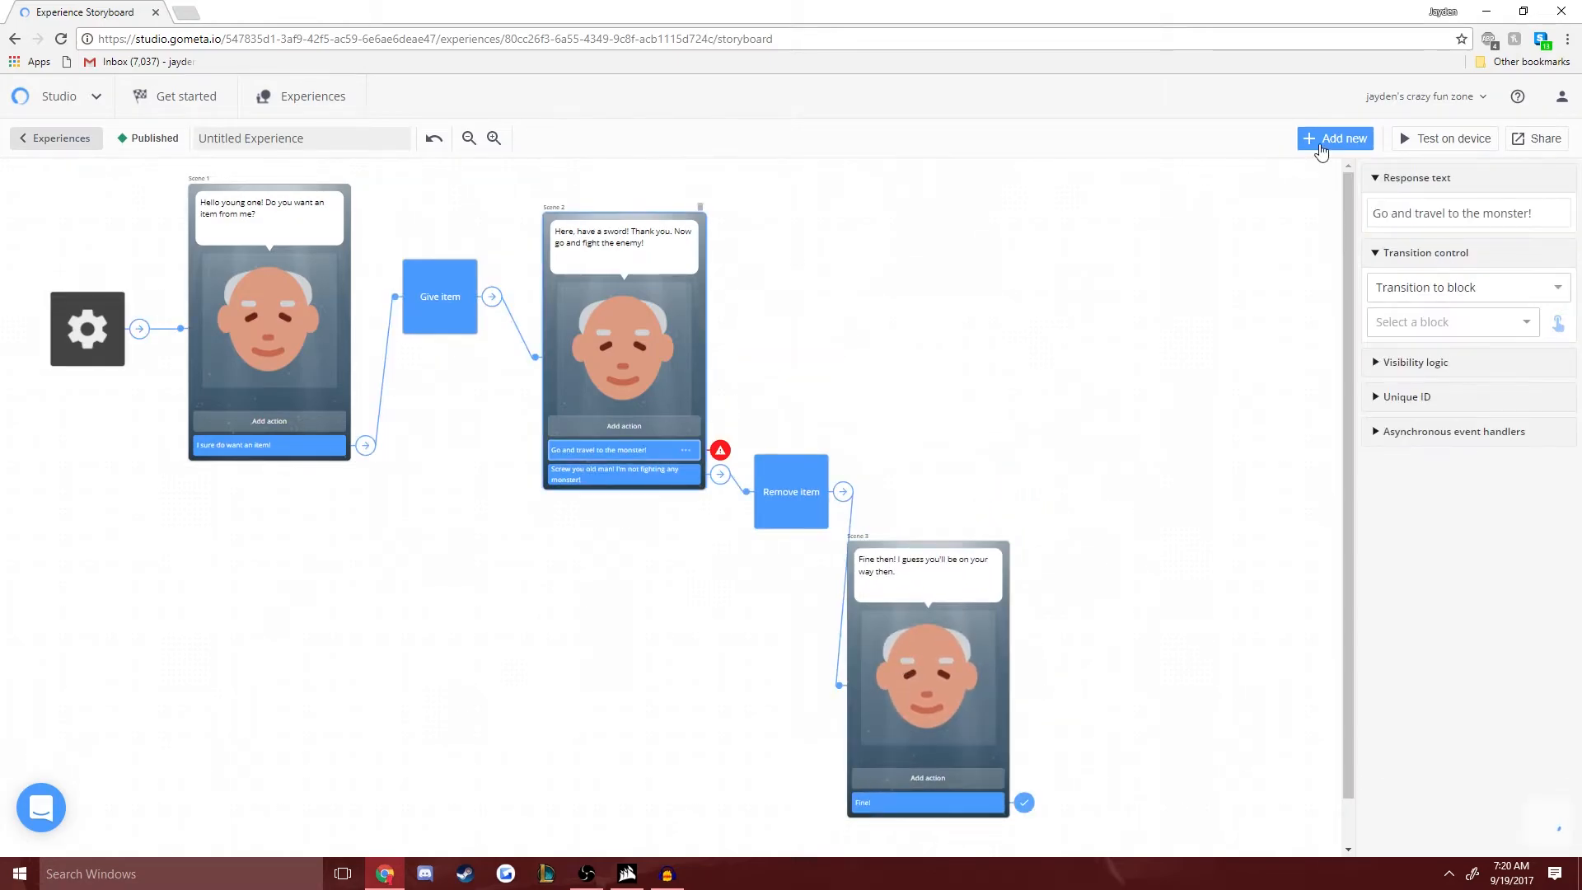
- Add a fresh Has number of items block from the Inventory category in place of the deleted one
click(1332, 137)
click(90, 561)
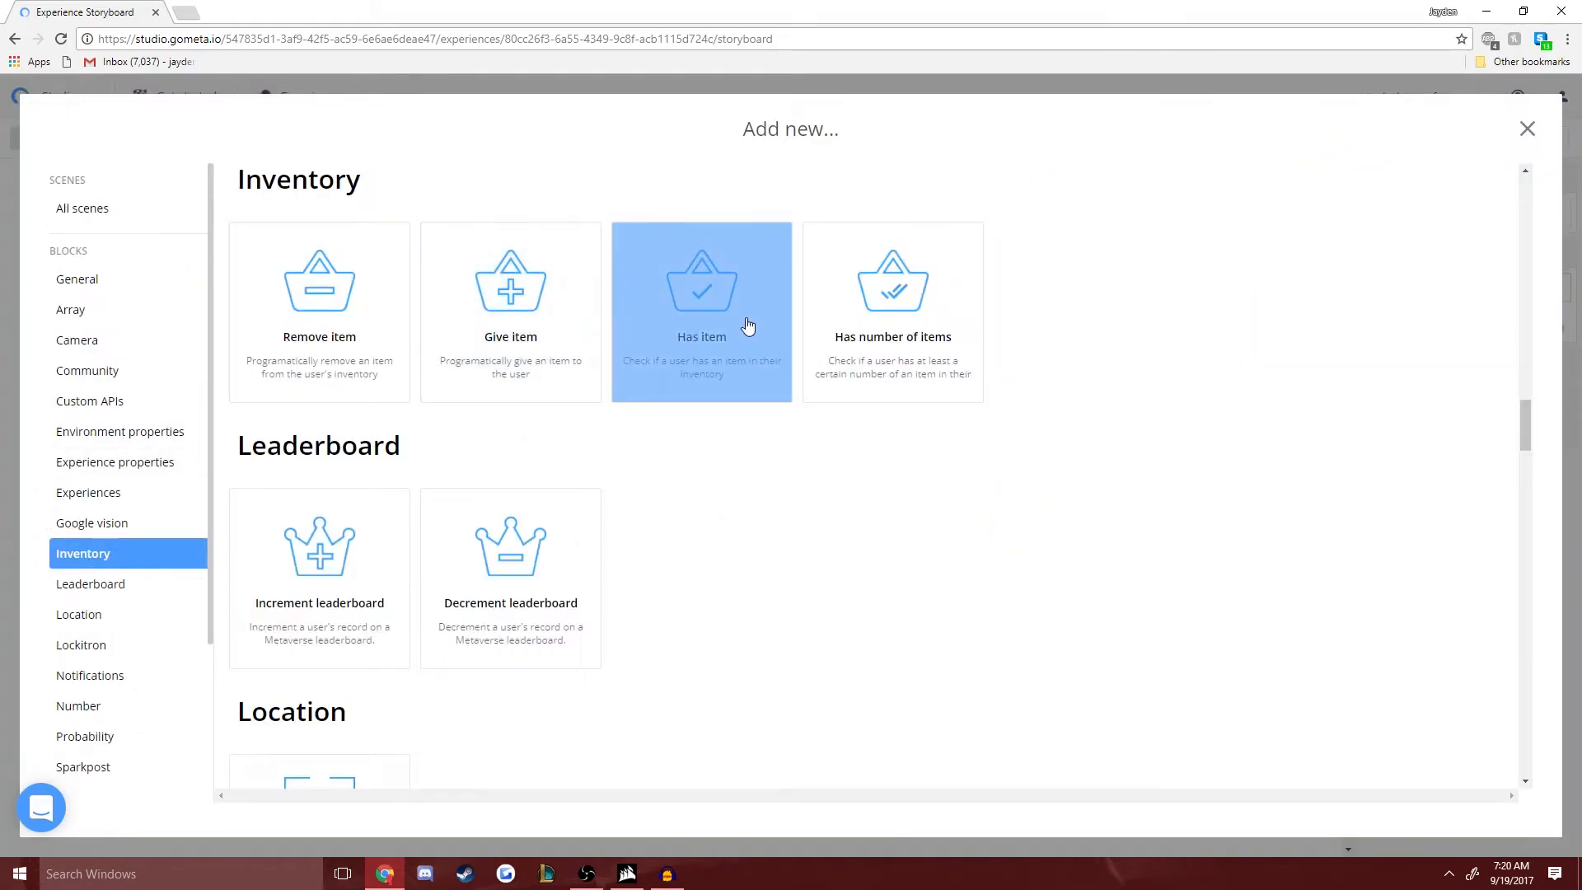
click(946, 323)
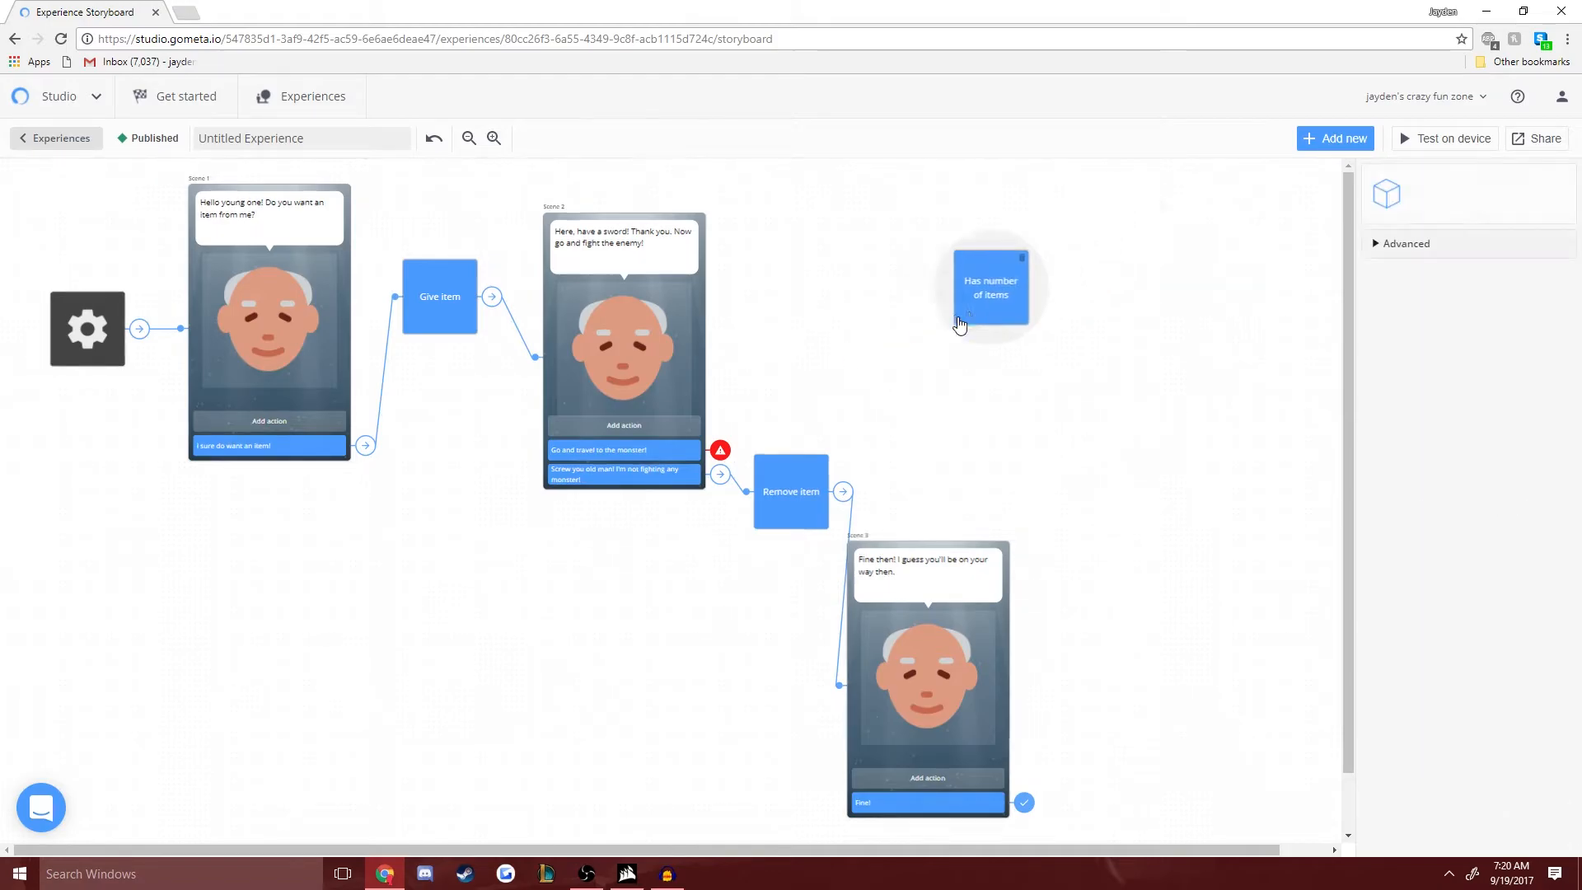
- Link Scene 2's "Go and travel to the monster!" response to the new Has number of items block with Transition to block
click(648, 453)
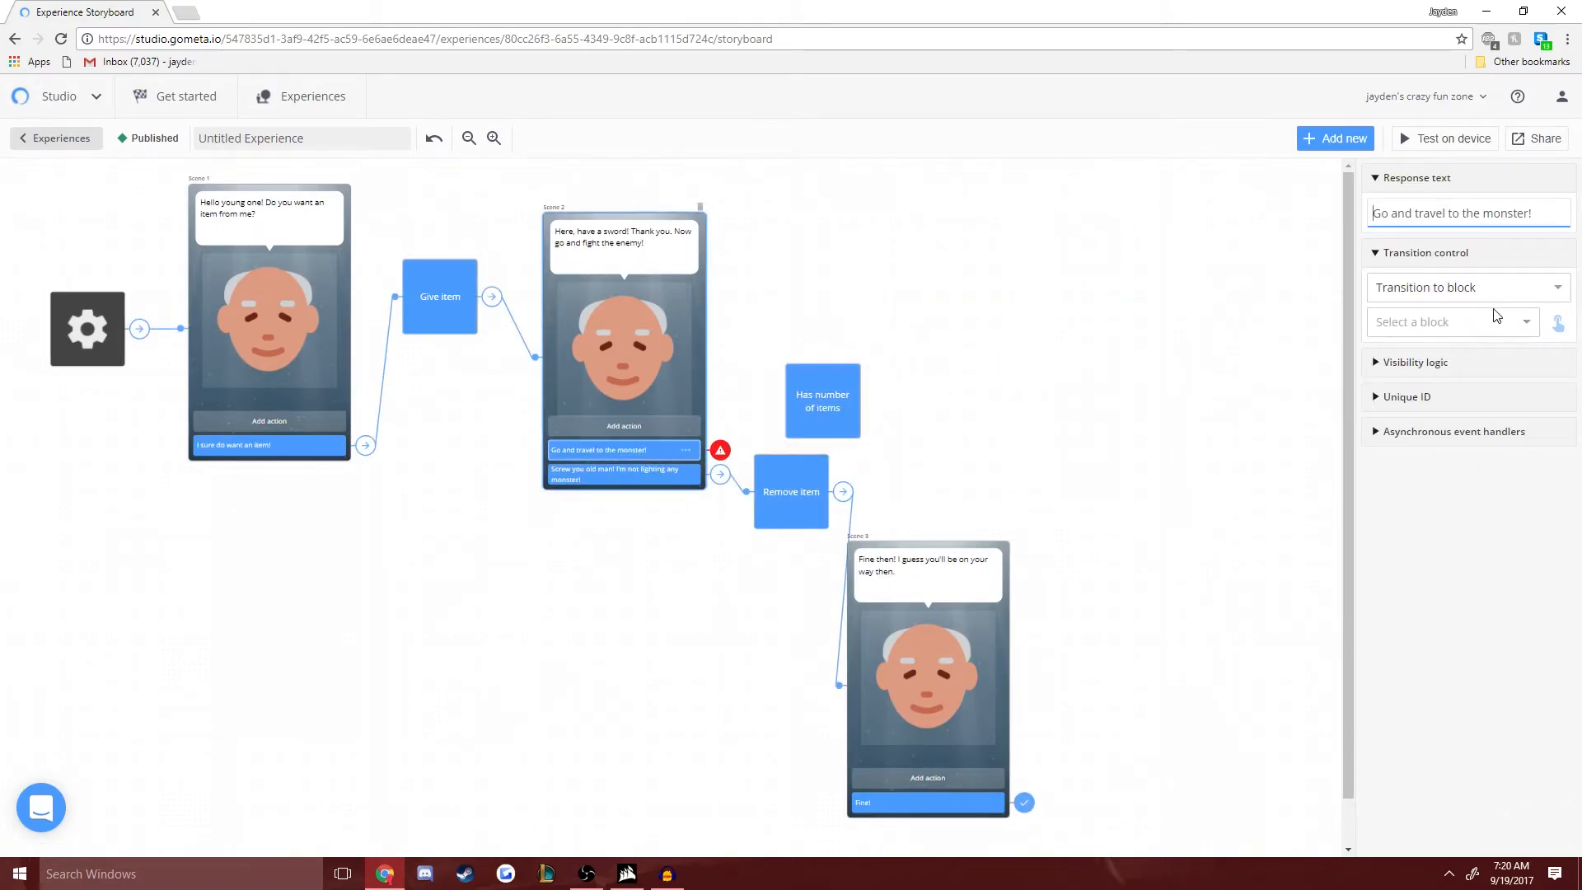
click(816, 412)
click(640, 453)
click(1560, 287)
click(1444, 379)
click(1450, 322)
click(1418, 474)
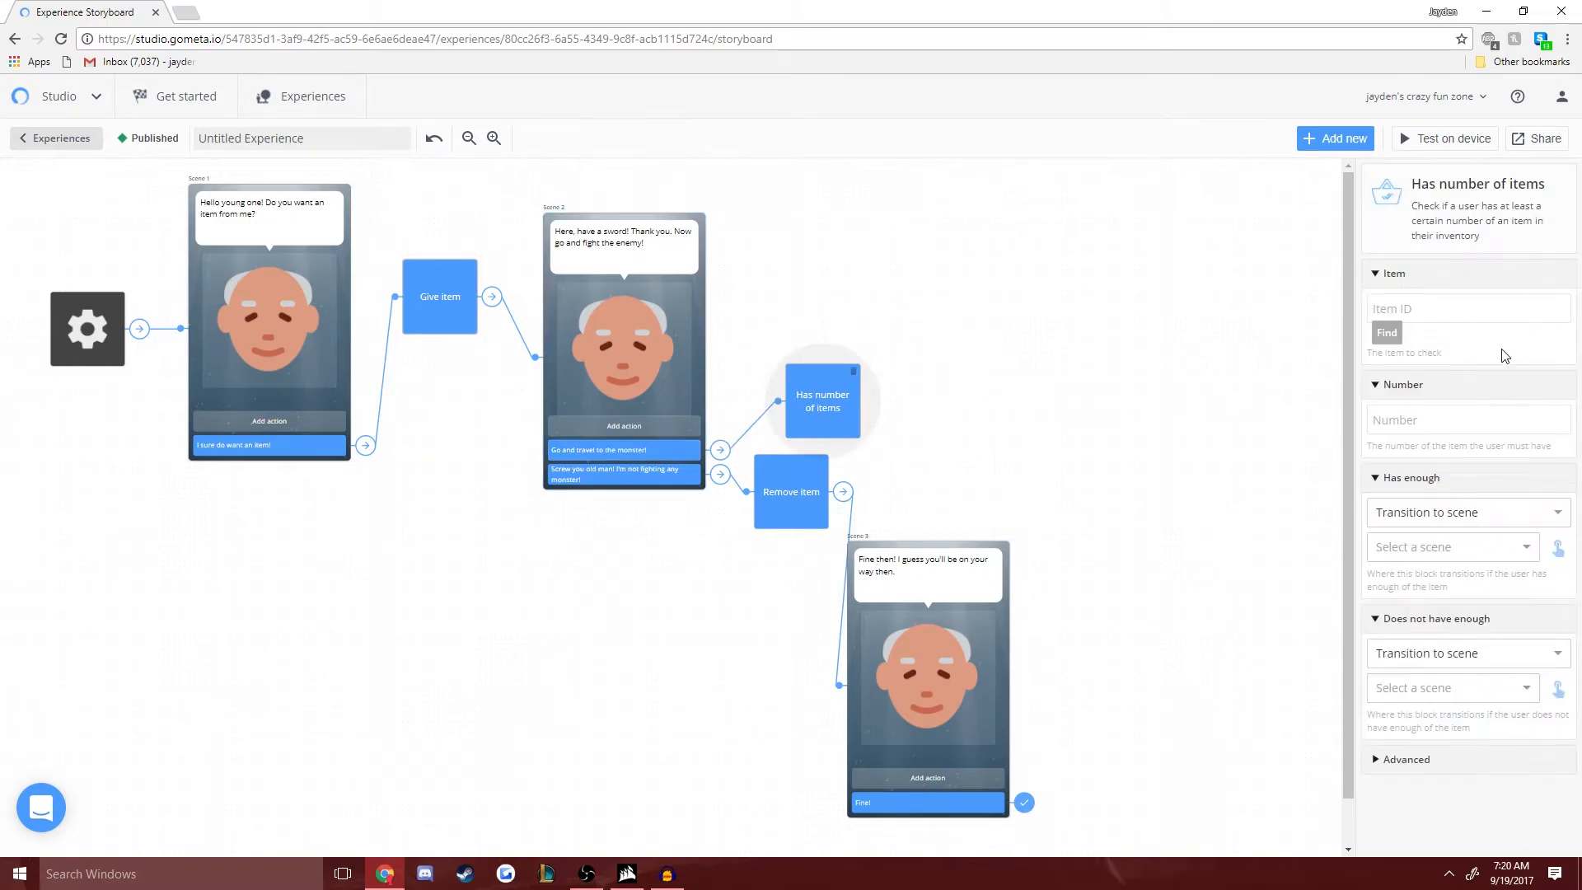
- Set the new Has number of items block to check the Sword item with a required number of 2
click(1422, 306)
click(1391, 333)
click(681, 336)
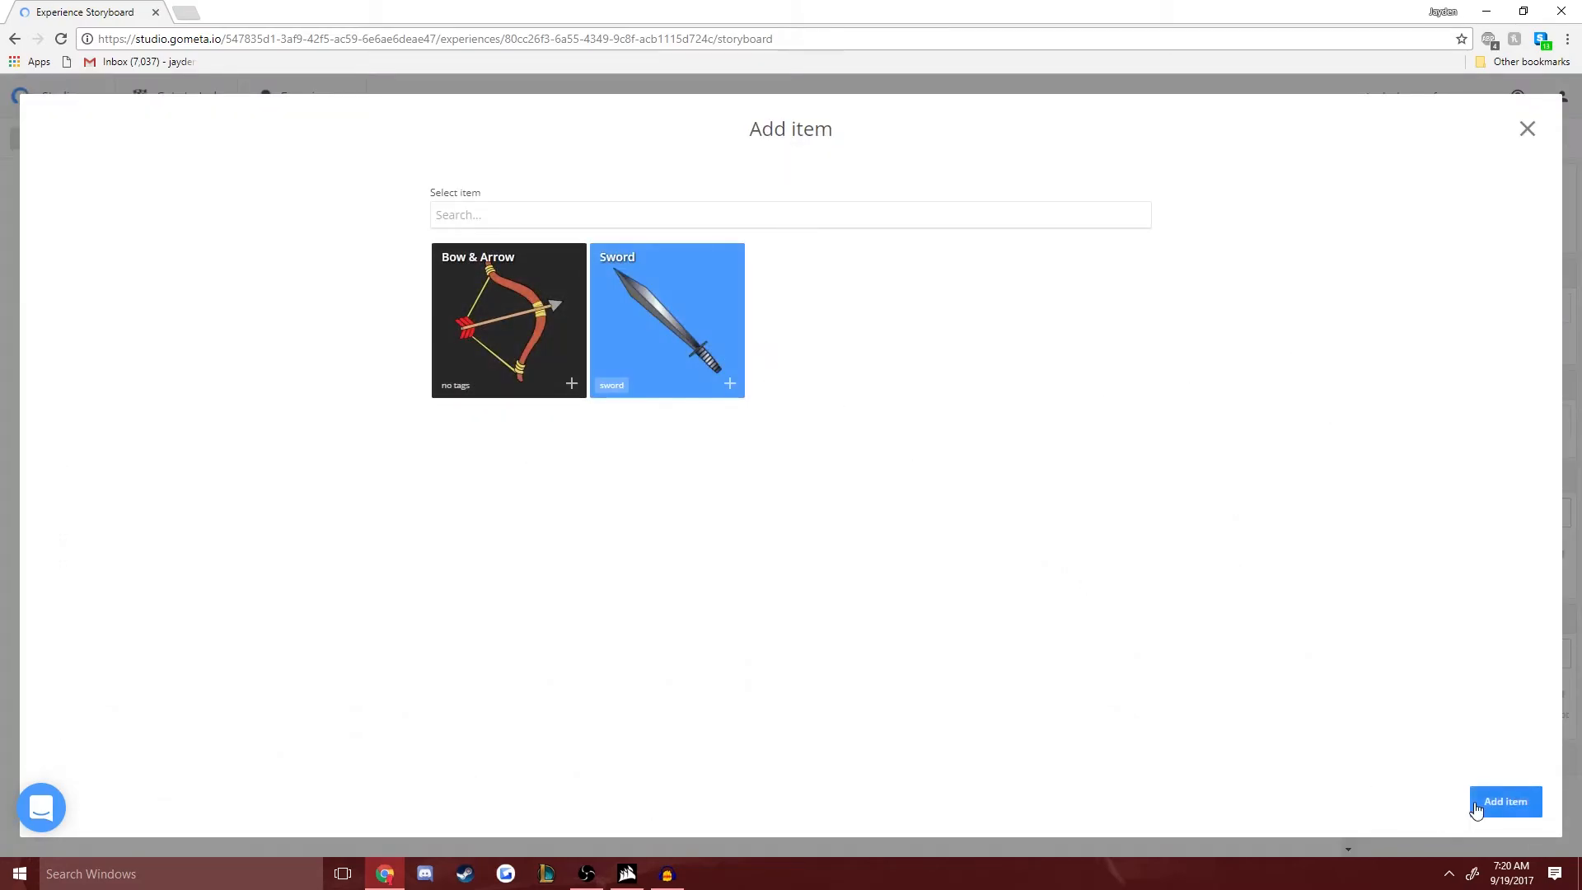
click(1504, 801)
click(1435, 414)
text(2)
click(1438, 512)
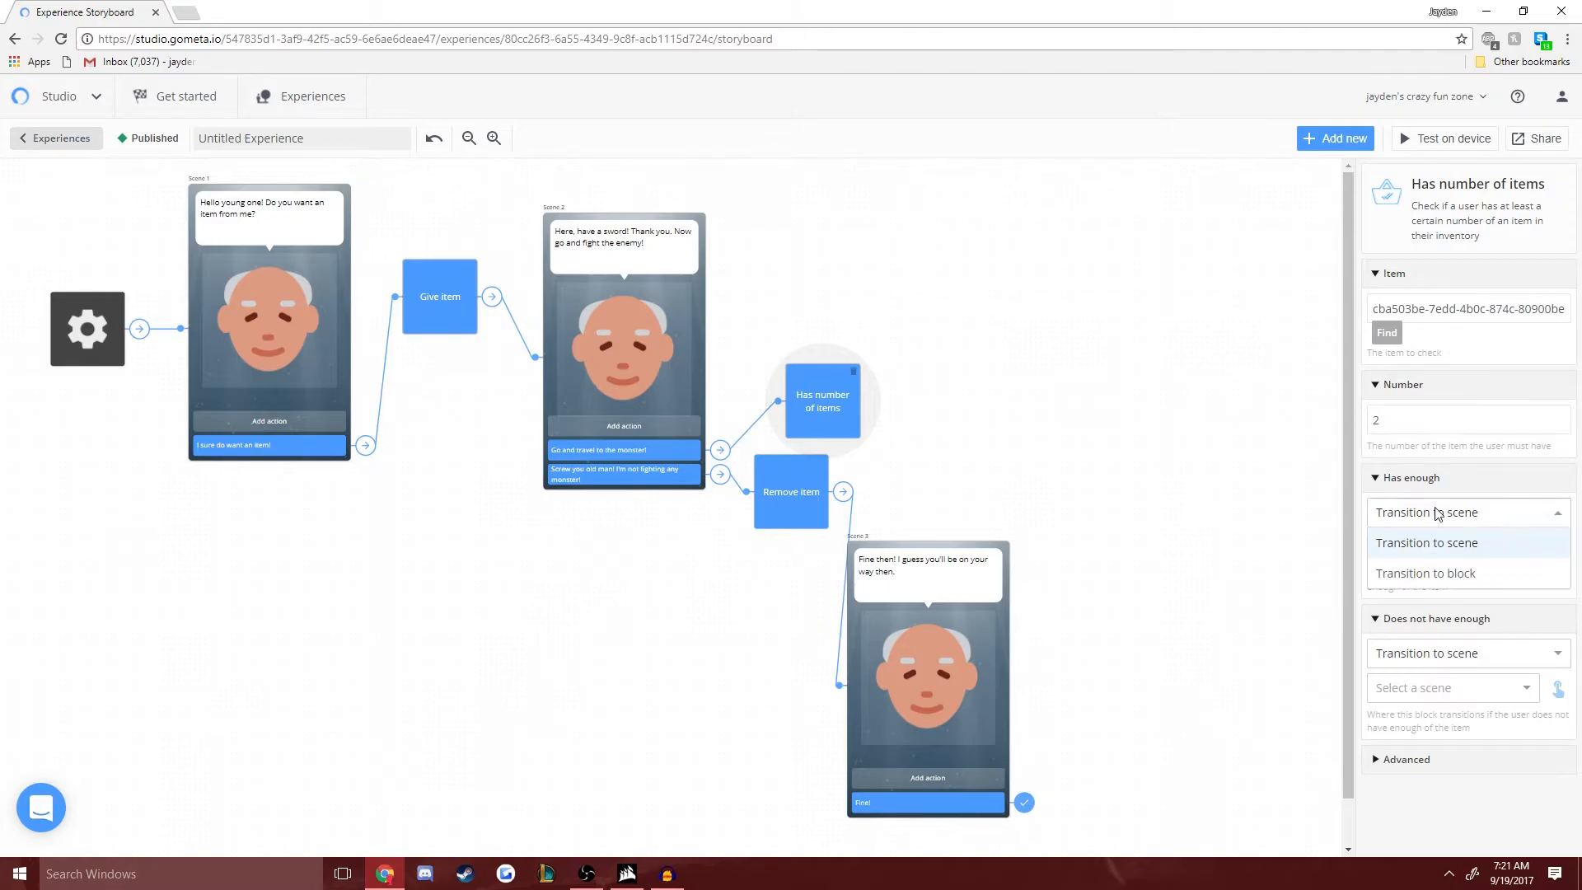
click(1437, 512)
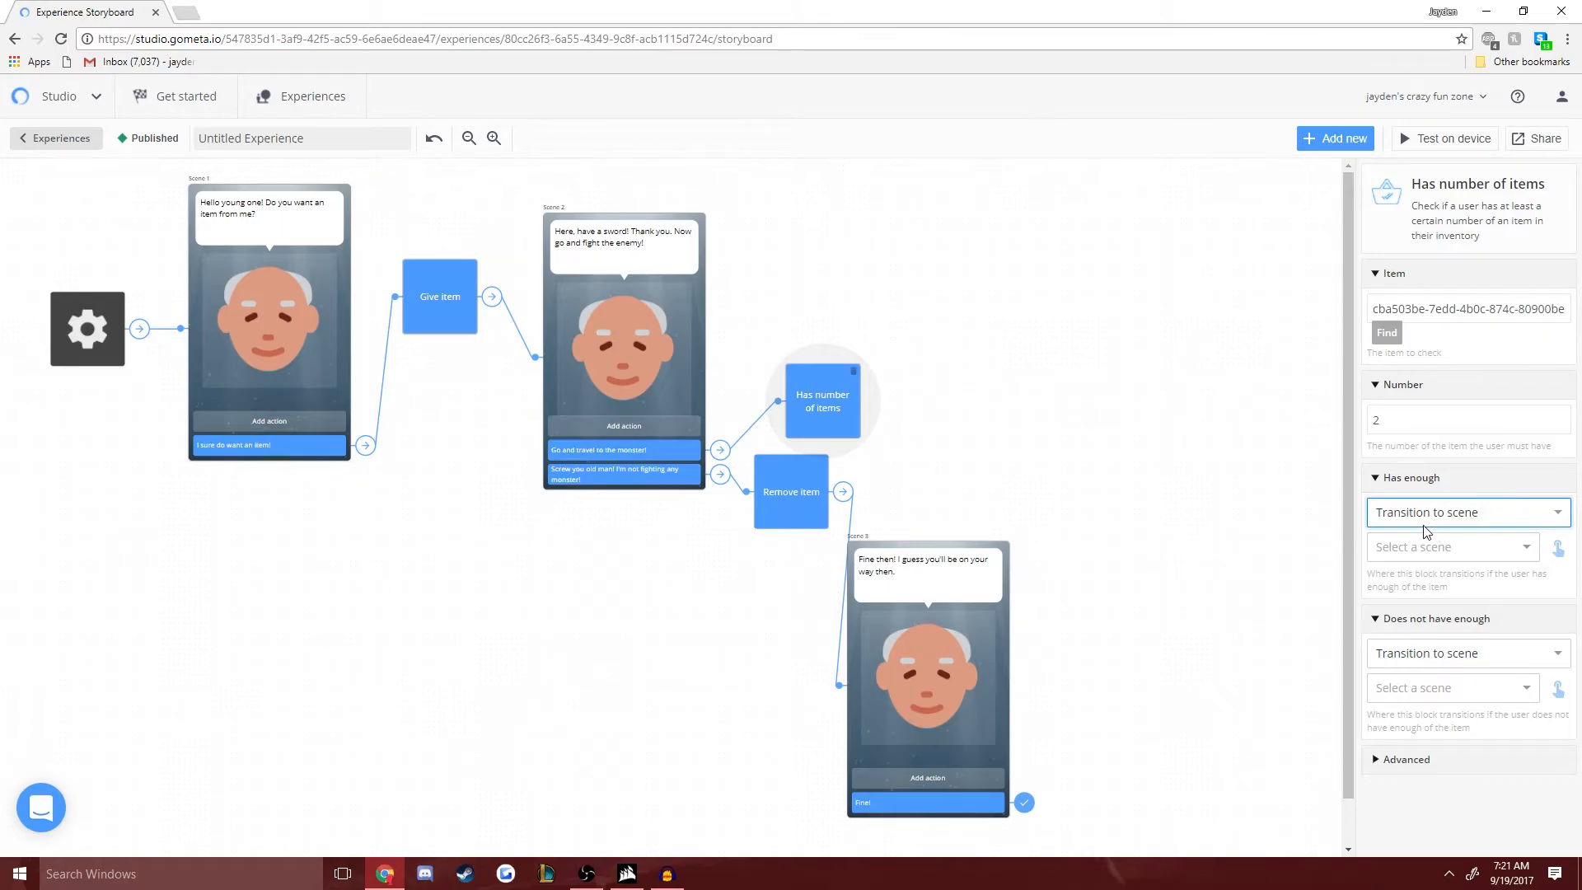
drag(837, 410, 834, 395)
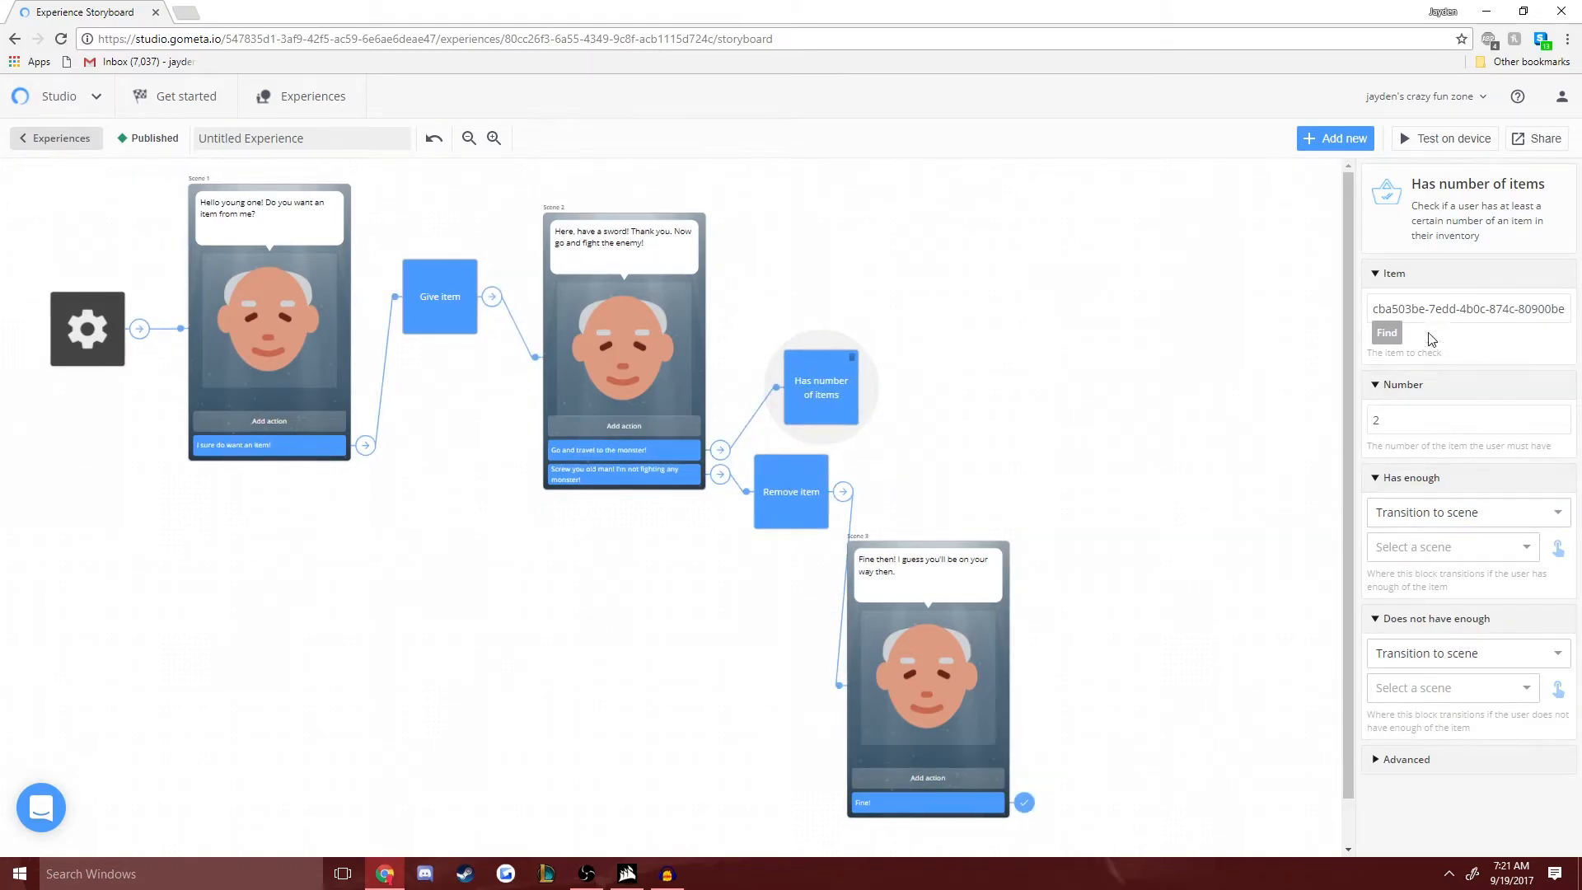
drag(1385, 307, 1503, 312)
click(1406, 418)
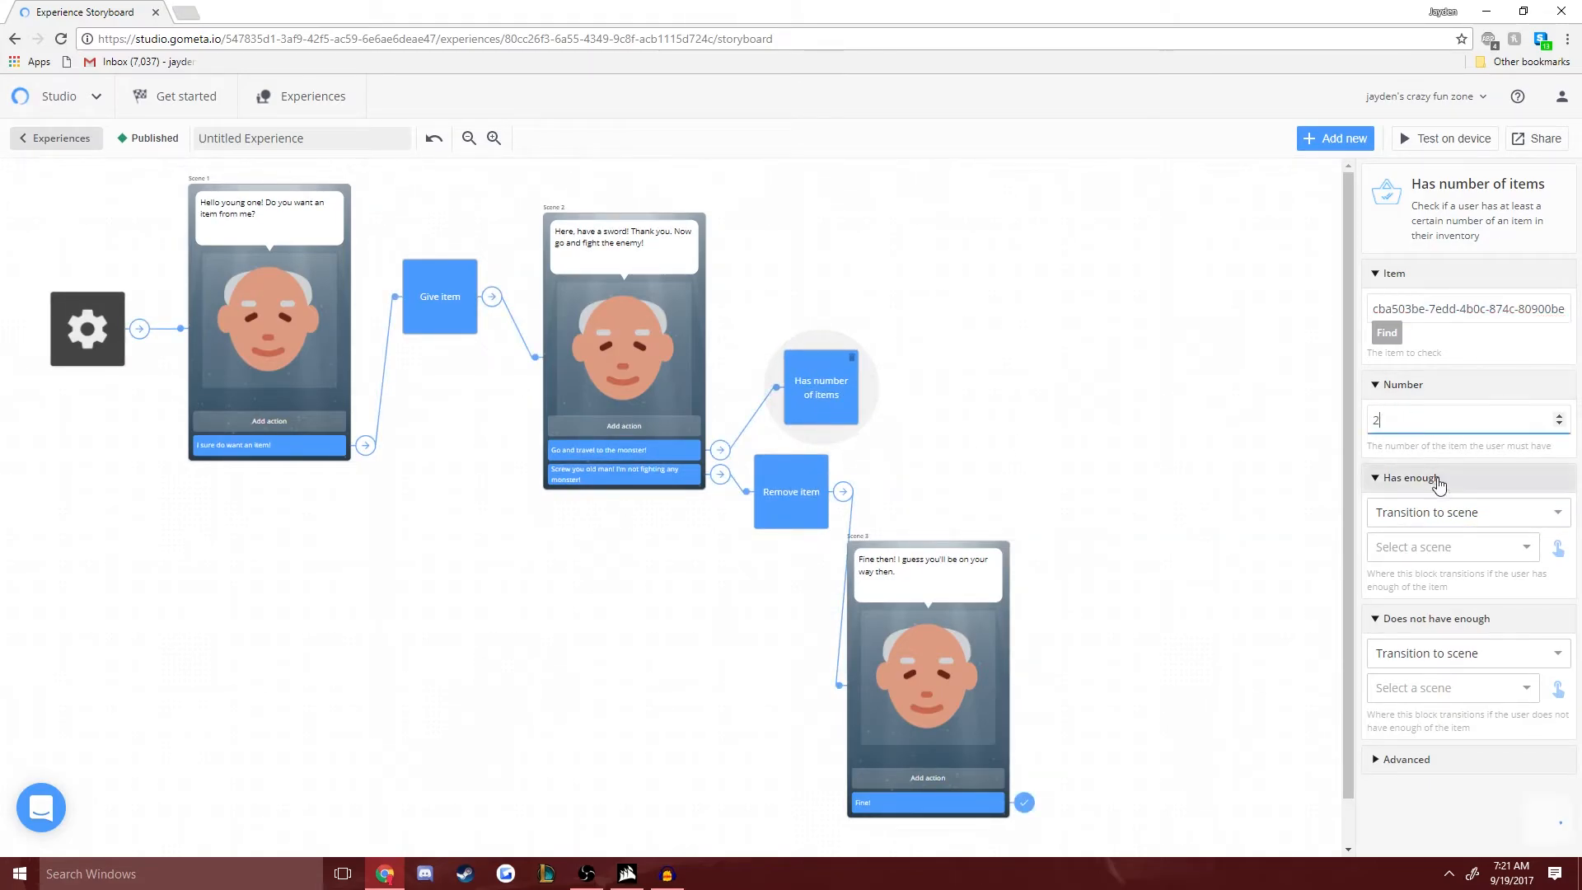
click(1331, 138)
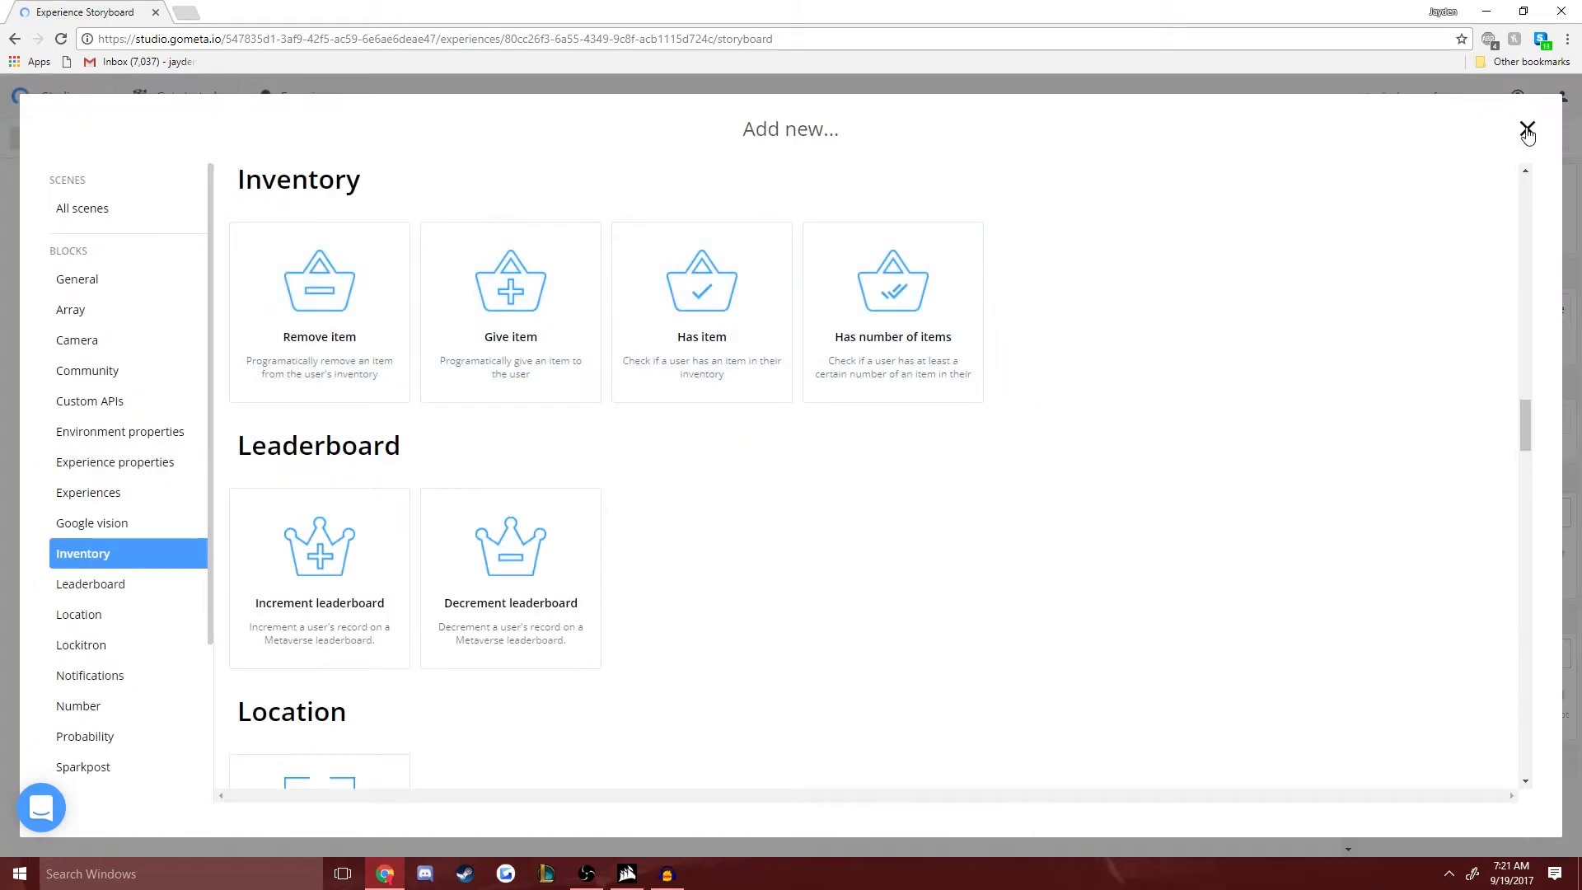
click(1527, 130)
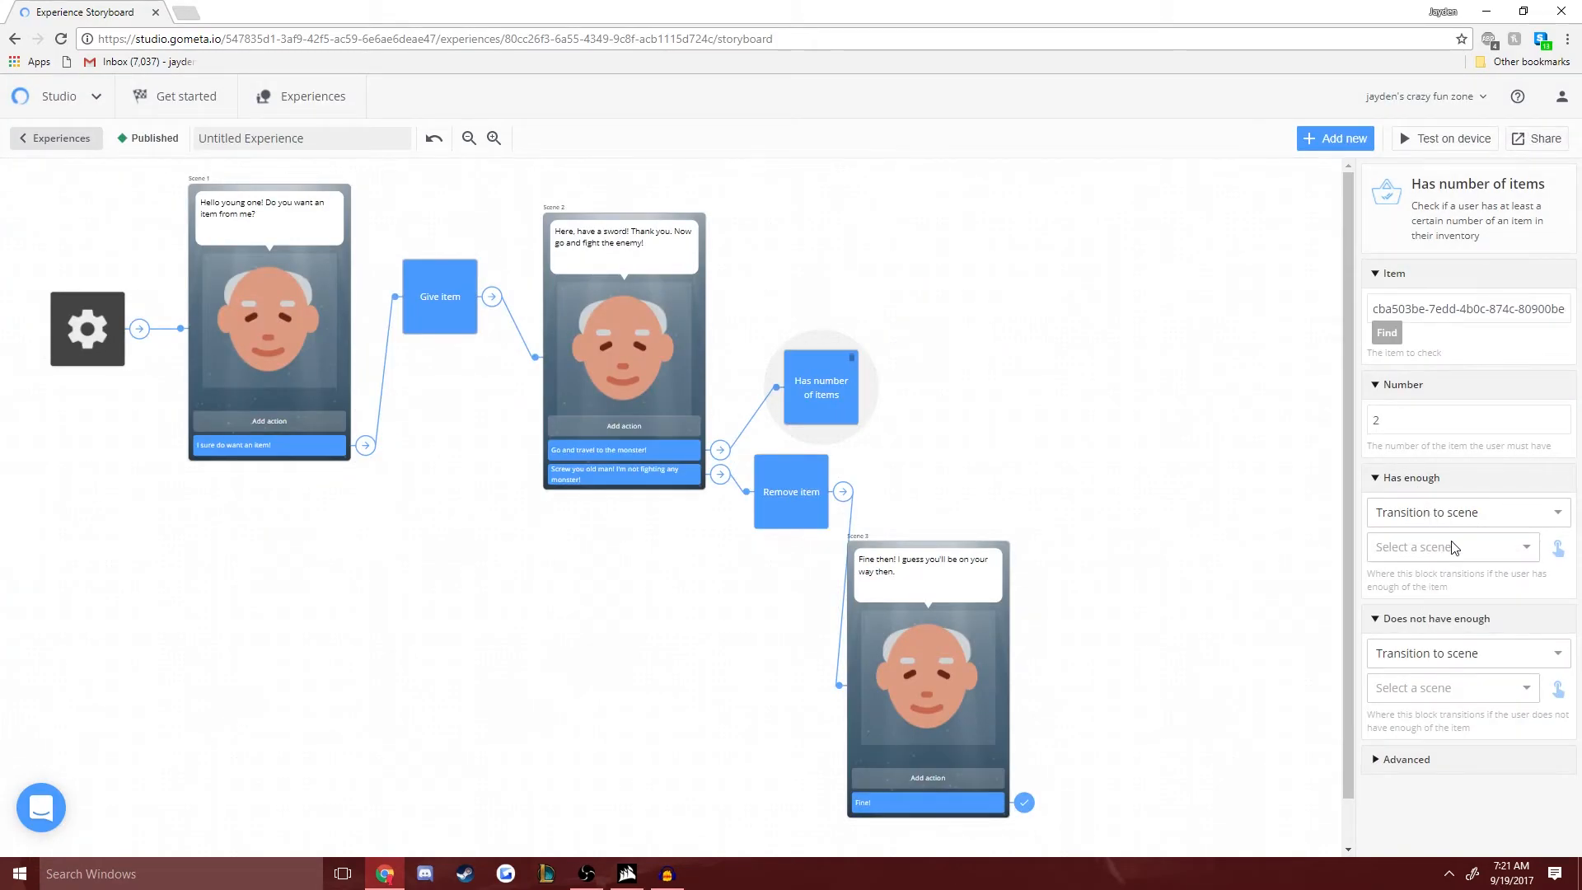
- Create a Character scene for the Has enough outcome with the dialogue "Great you have 2 swords! Now you can go!"
click(1444, 548)
click(1427, 581)
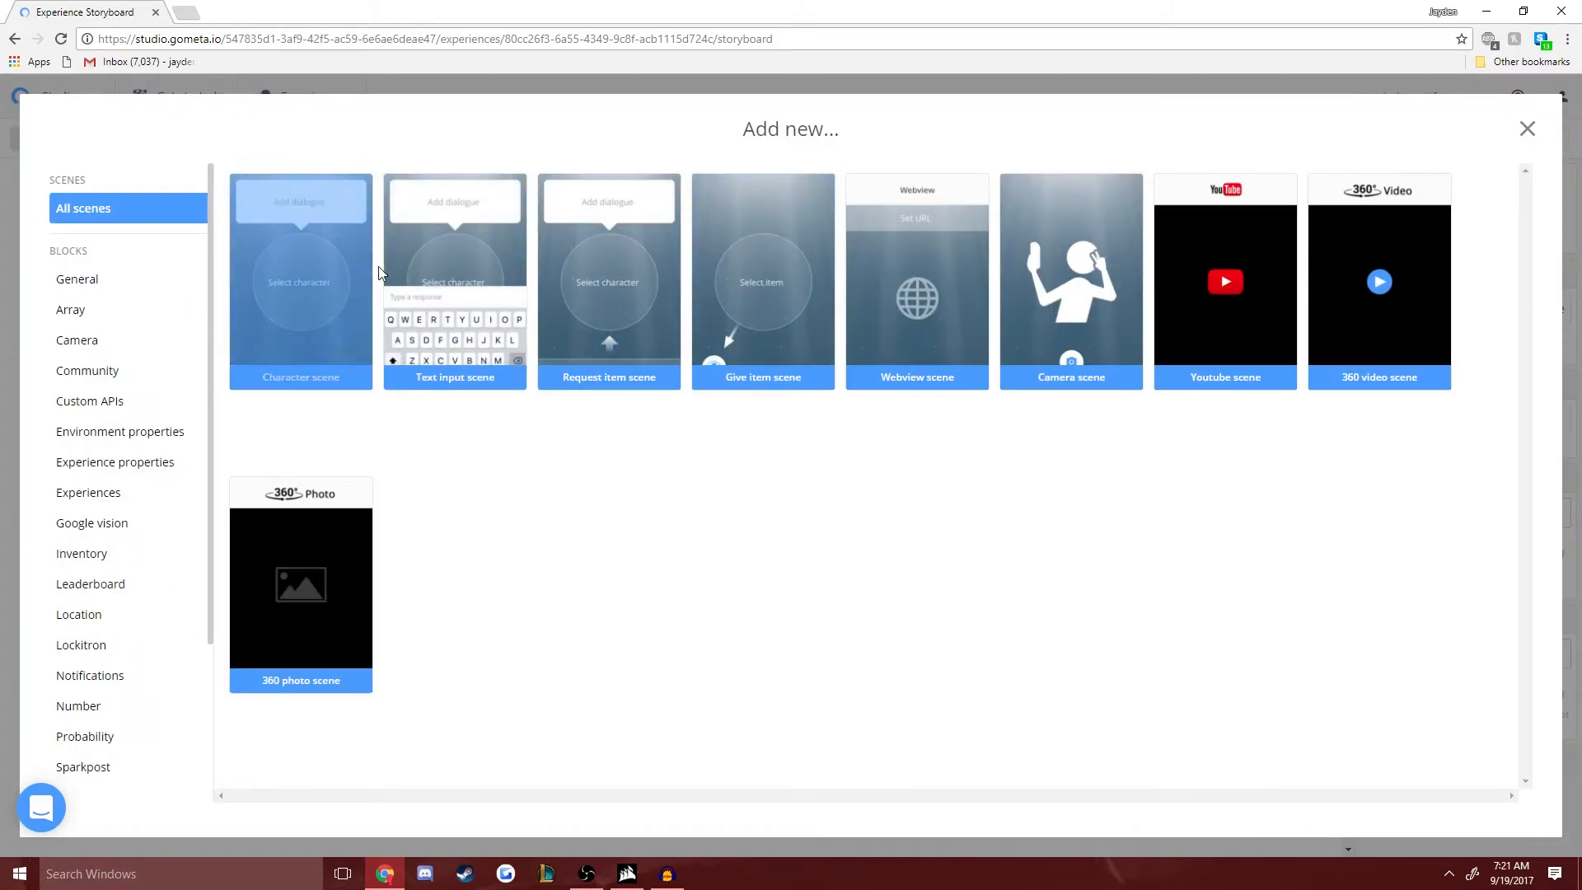
click(351, 280)
click(1112, 224)
text(G)
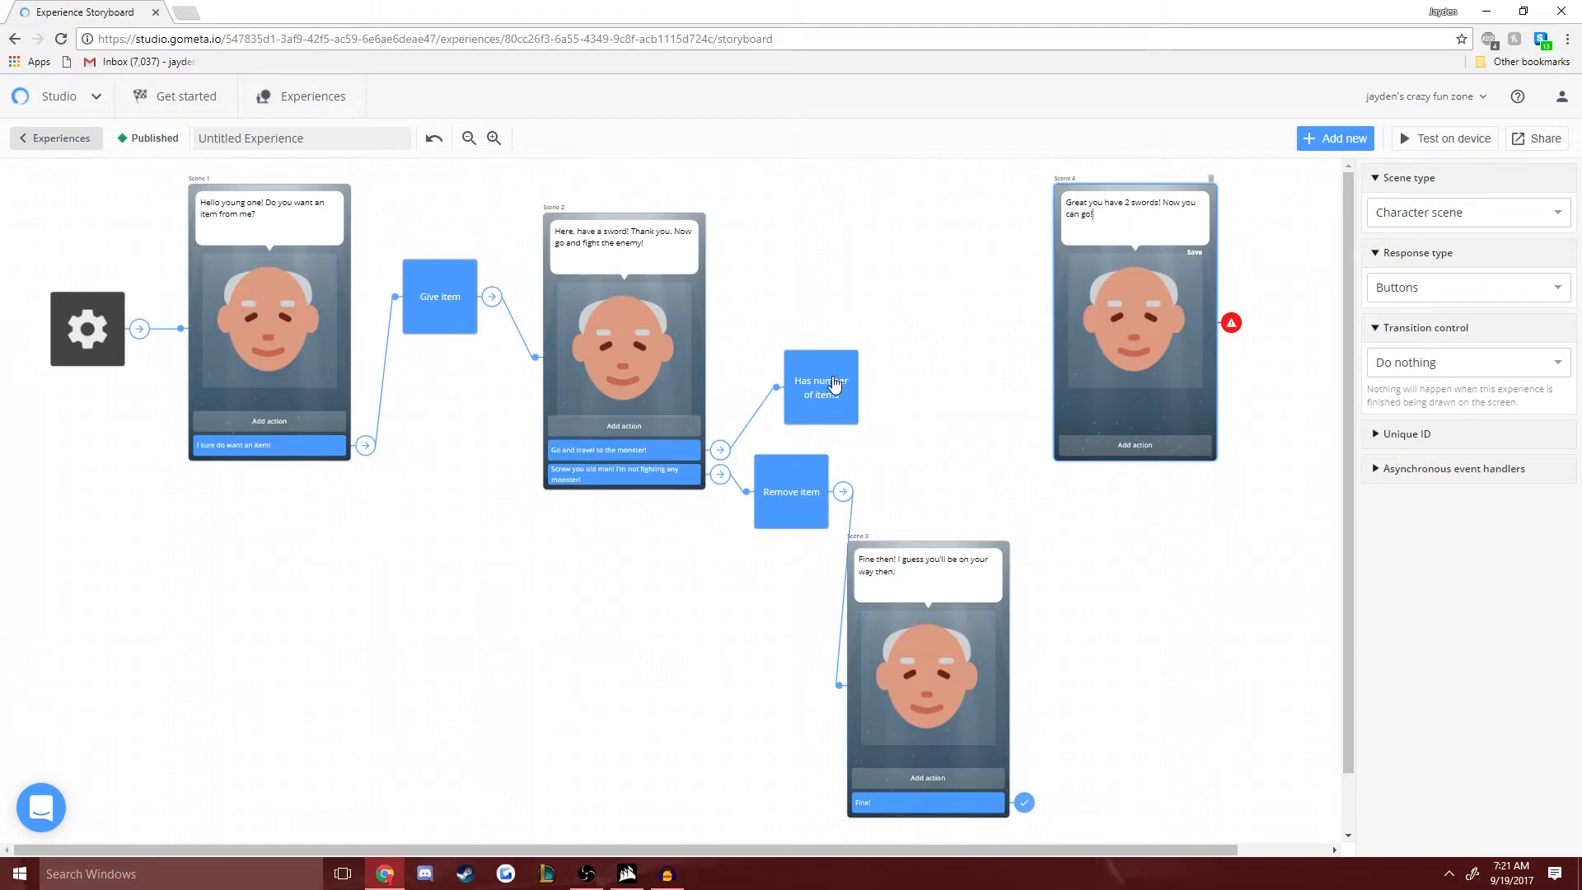
- Create a Character scene for the Does not have enough outcome with the dialogue "I must have forgot. Here have another sword."
click(835, 383)
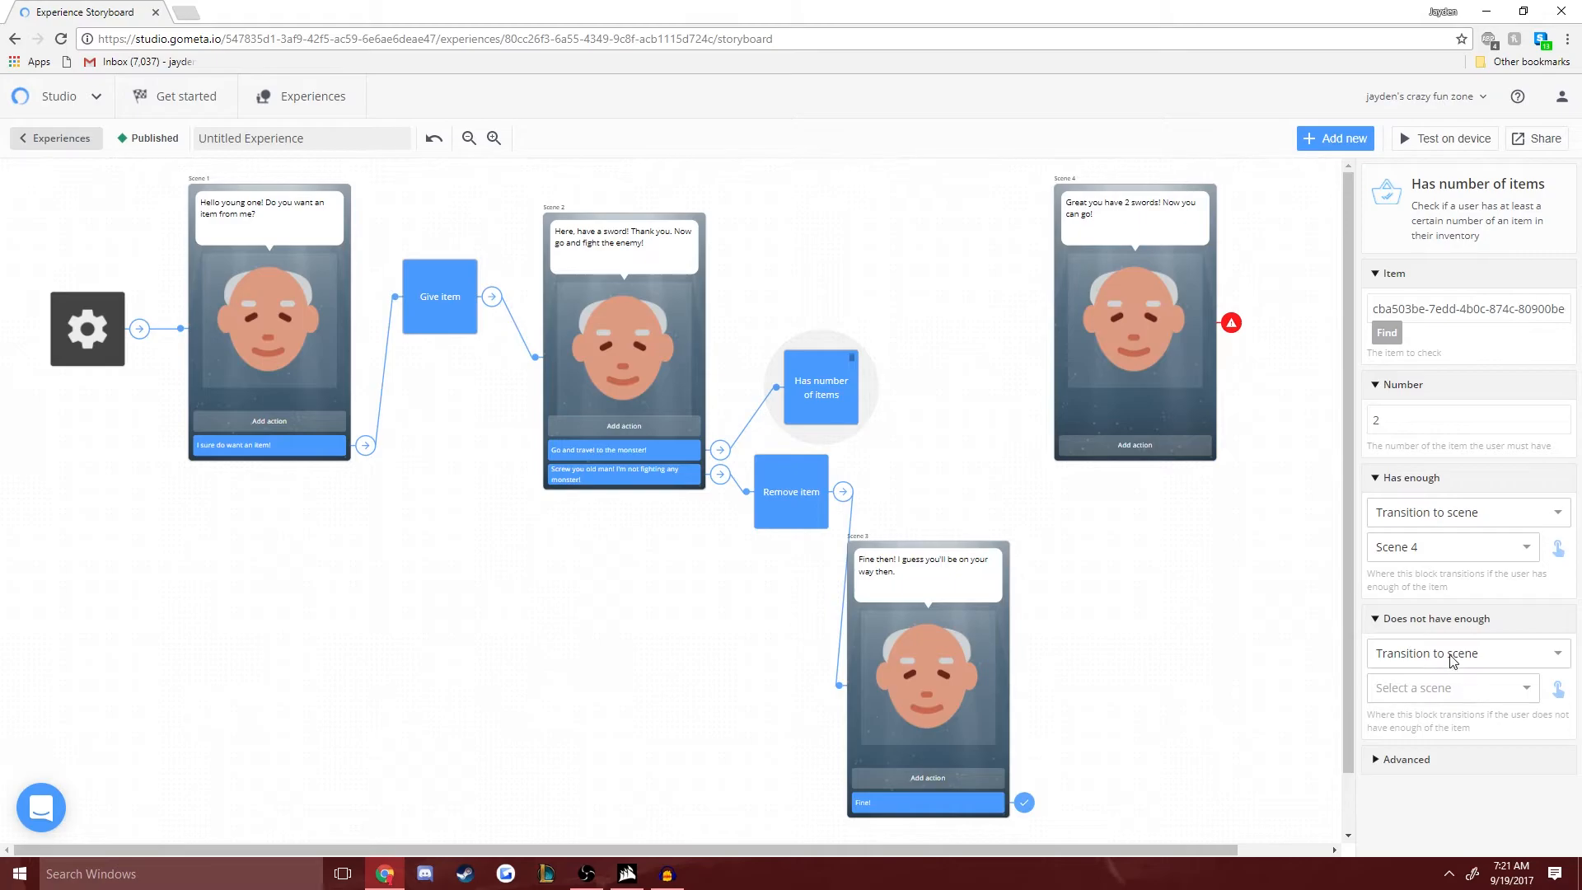
click(1430, 702)
click(1426, 729)
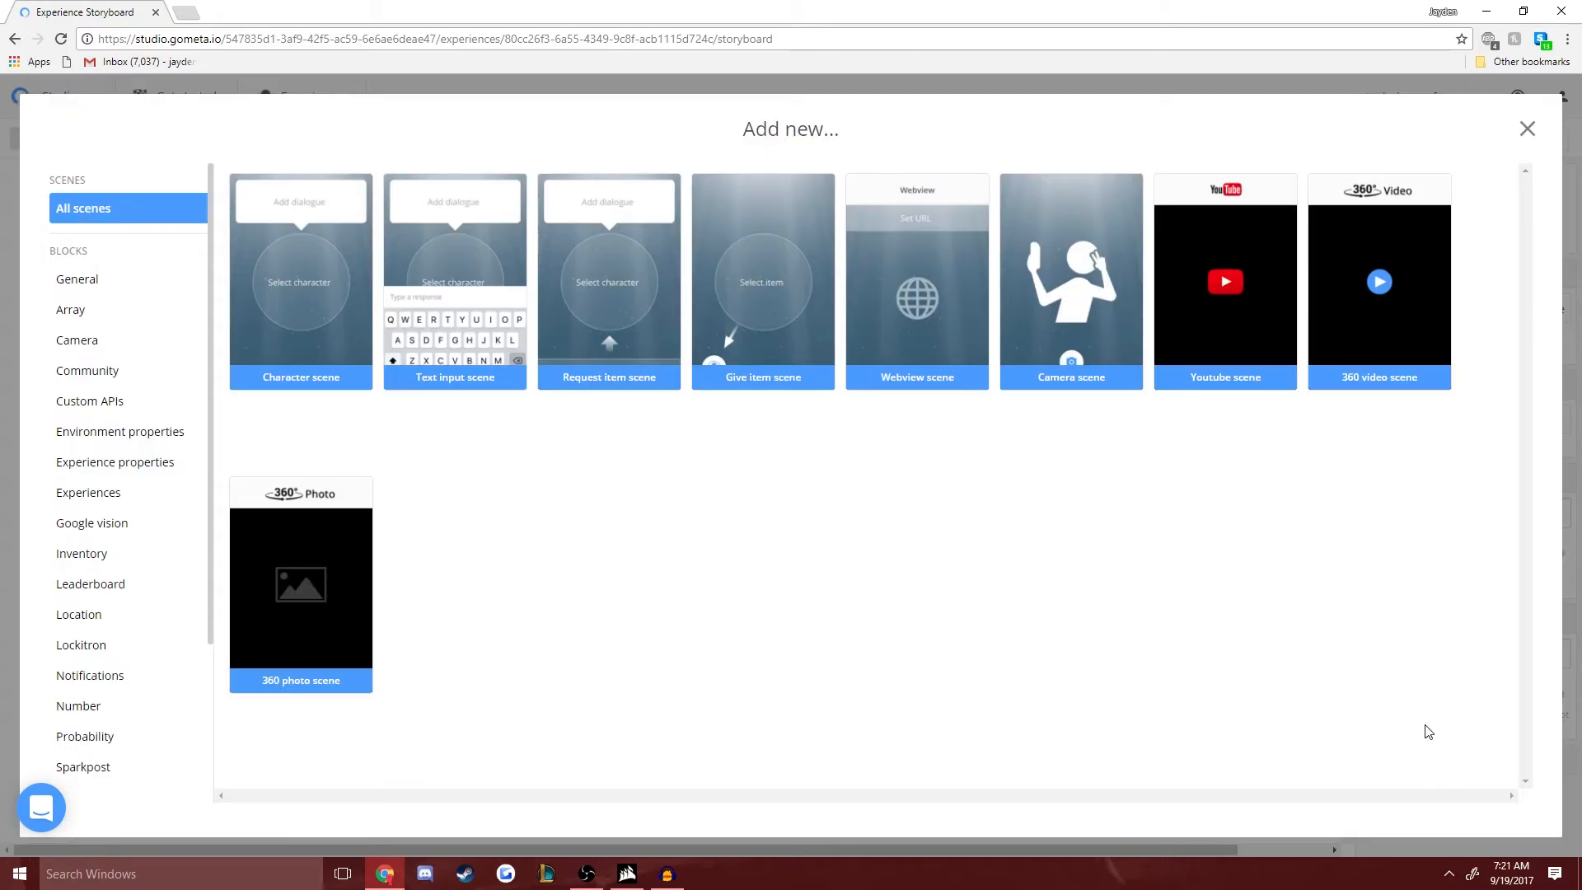
click(354, 311)
drag(797, 850, 907, 849)
click(1186, 224)
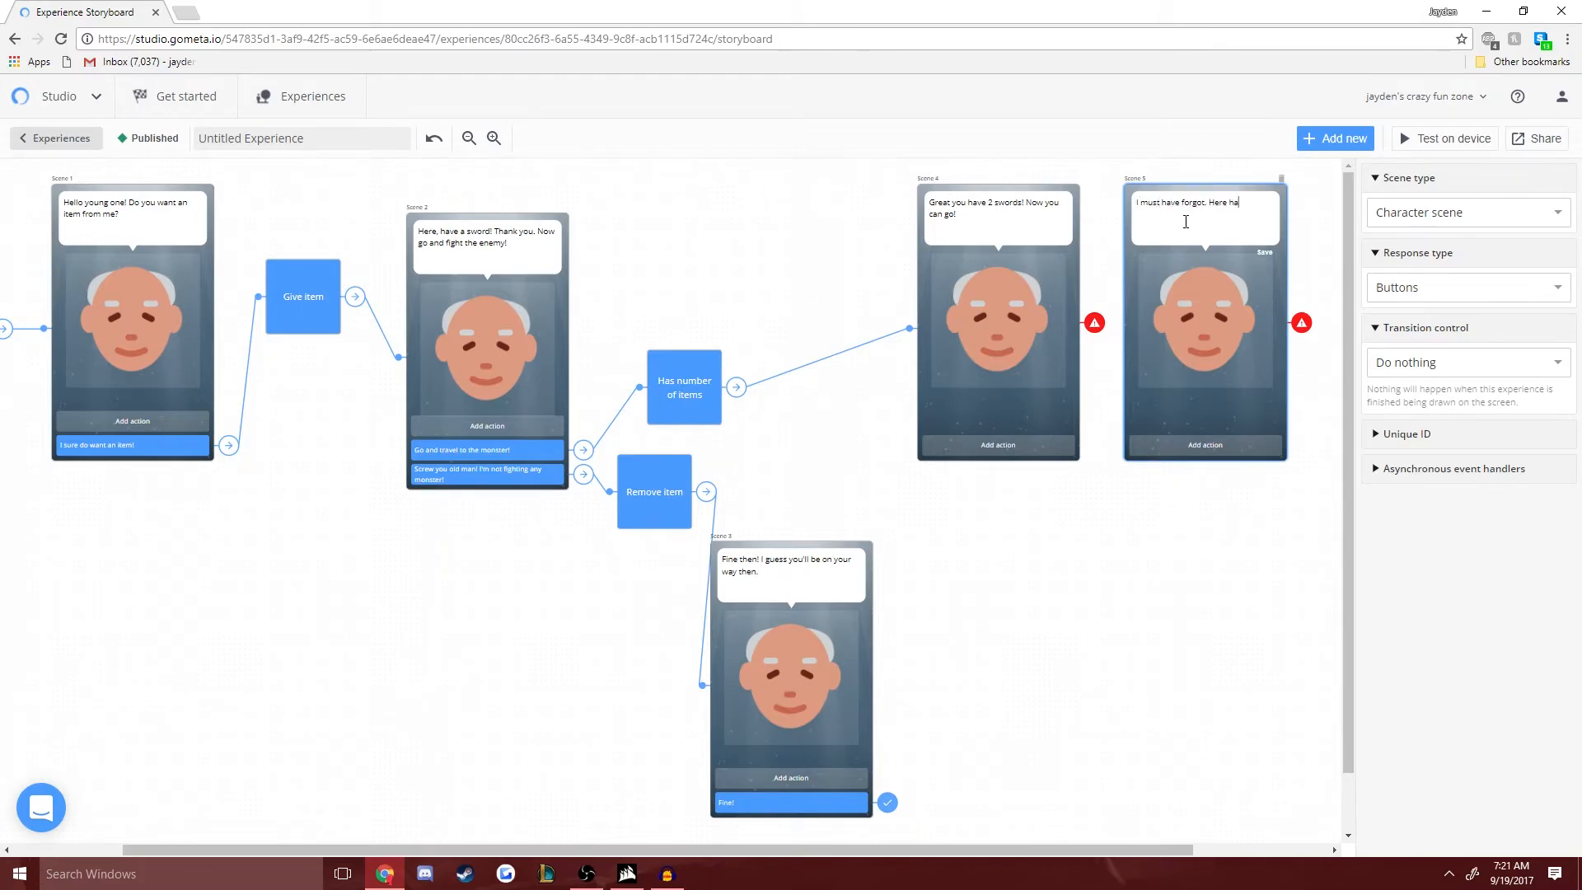
text(I must have forgot. Here have another sword.)
- Add a response button reading "Thank you!" to Scene 5
click(1205, 445)
text(Thank you)
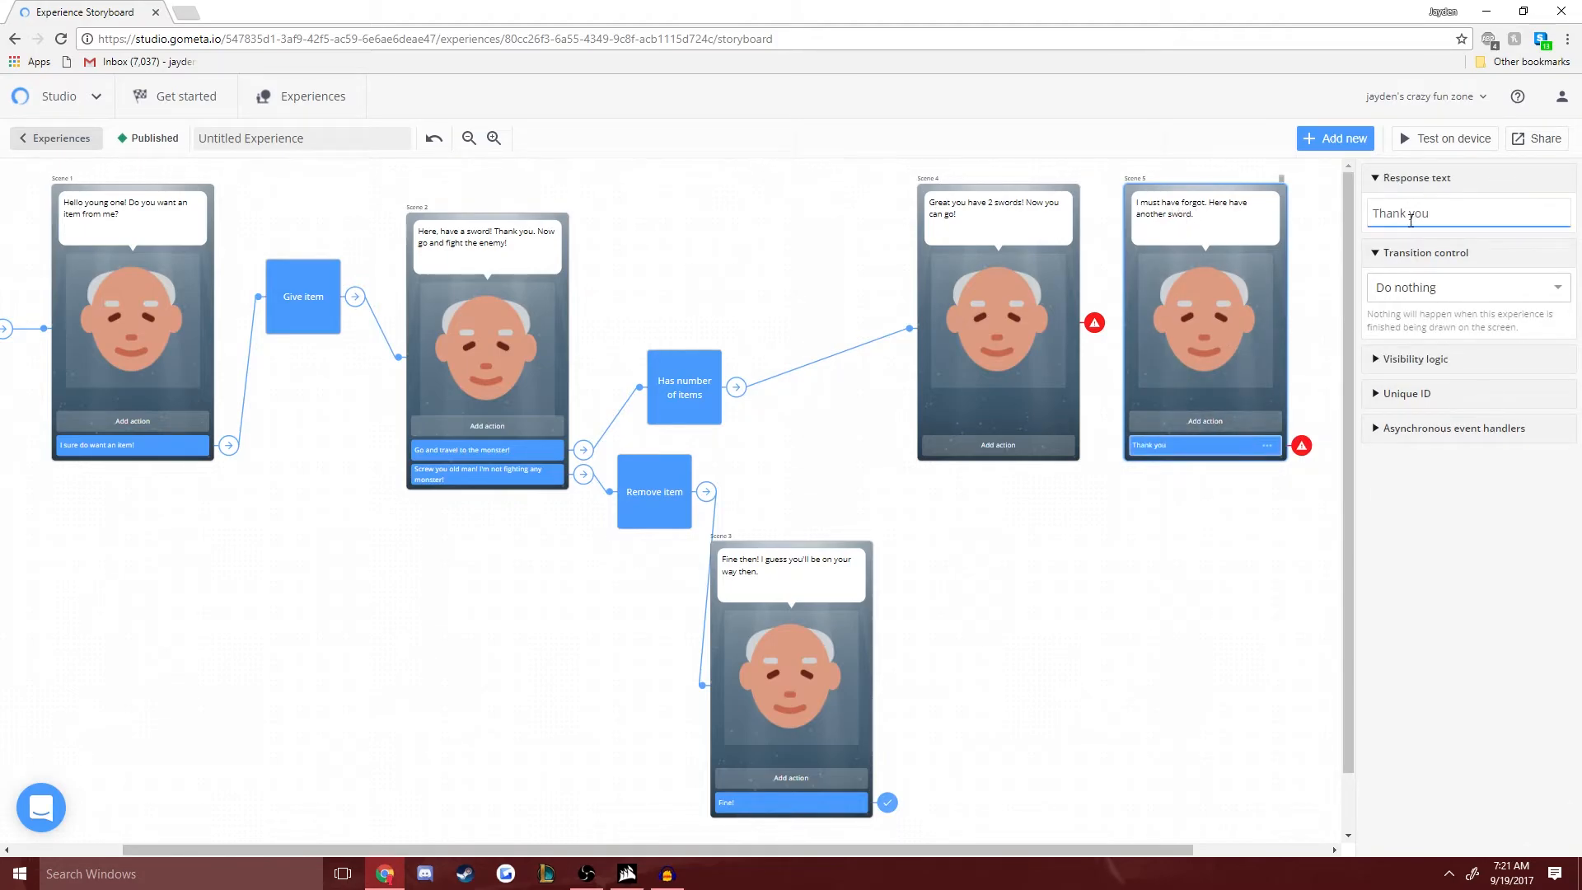
text(!)
- Rearrange the storyboard with Scene 4 higher, Scene 5 below the Has number of items block and Scene 3 under Scene 2
drag(1041, 235, 1070, 200)
drag(1164, 238, 887, 385)
drag(772, 575, 559, 586)
drag(905, 472, 849, 546)
- Reselect Scene 5 as the Does not have enough destination of the Has number of items block
click(693, 391)
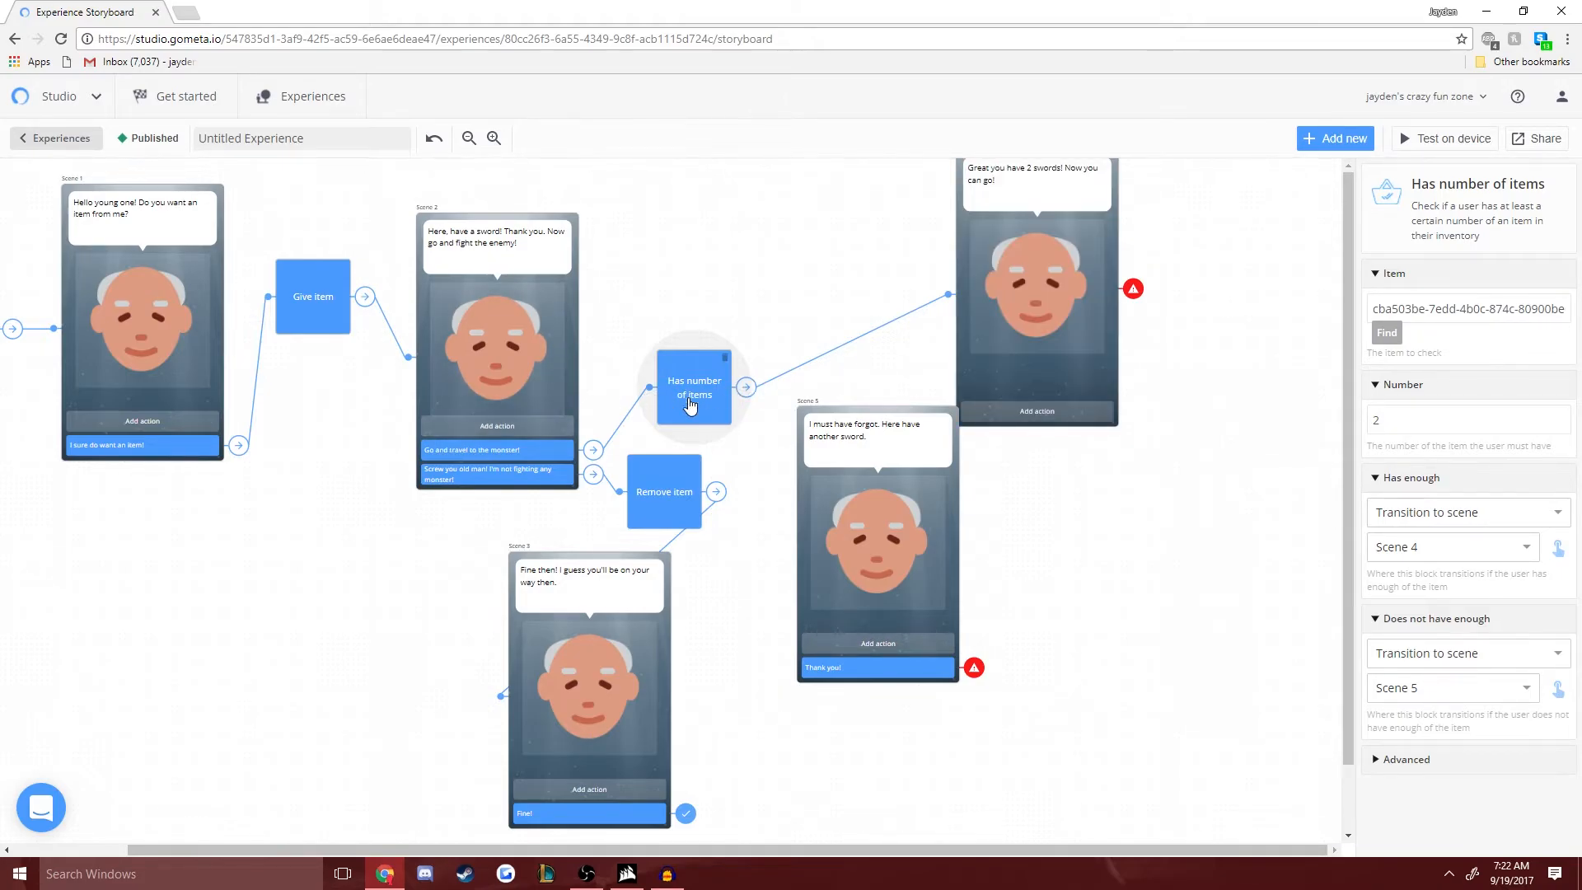
click(1435, 696)
click(1406, 837)
click(1438, 686)
click(1407, 848)
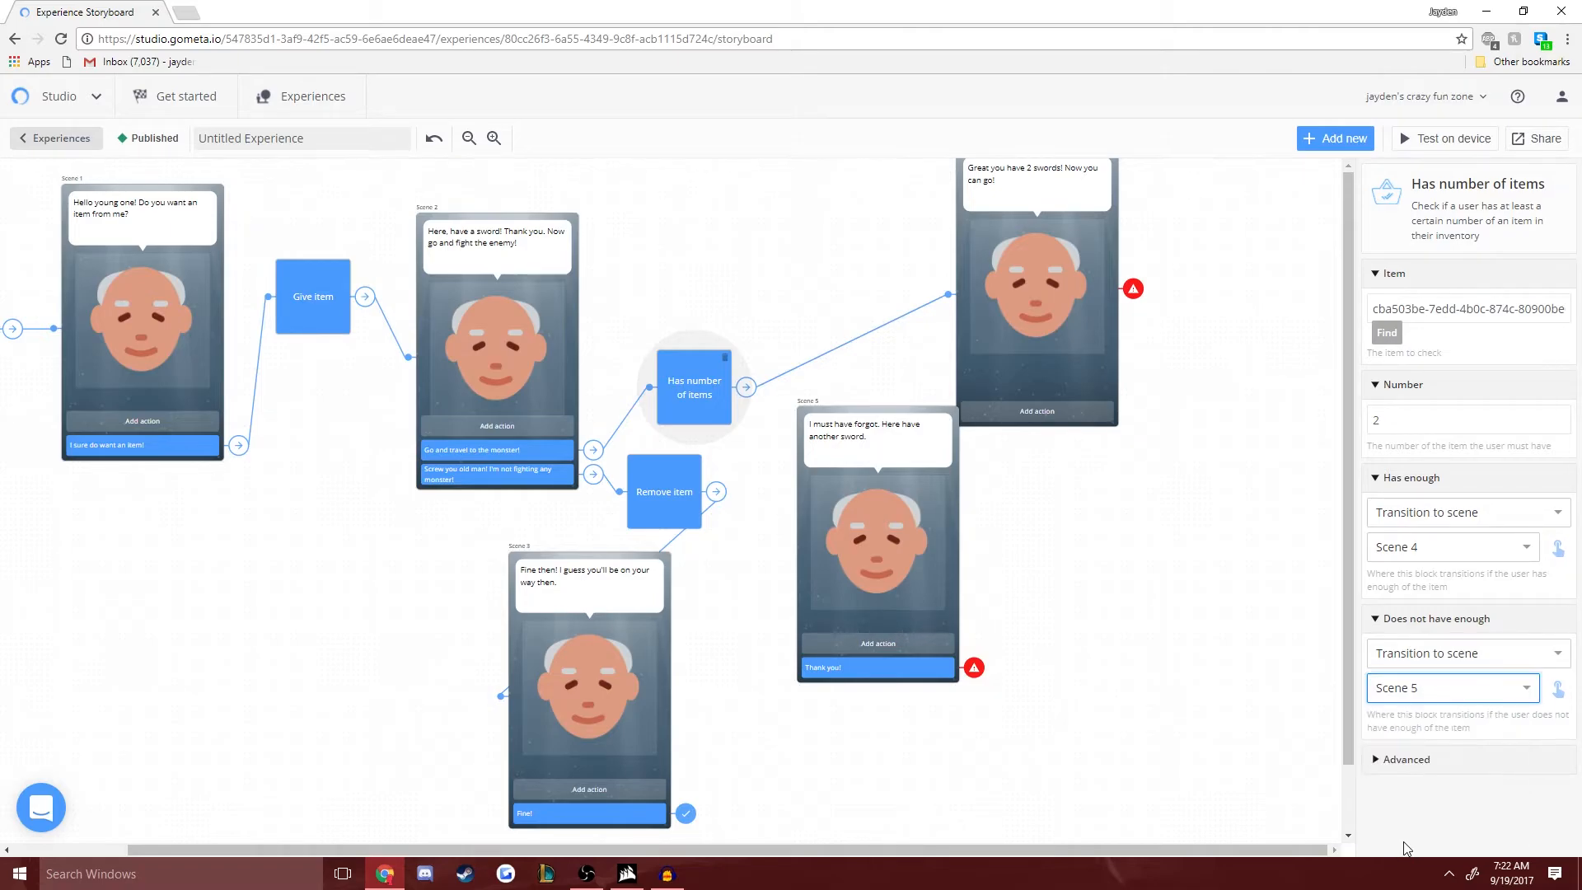
- Set Scene 5's "Thank you!" response to Transition to block and create a Give item block from the Inventory category
click(876, 673)
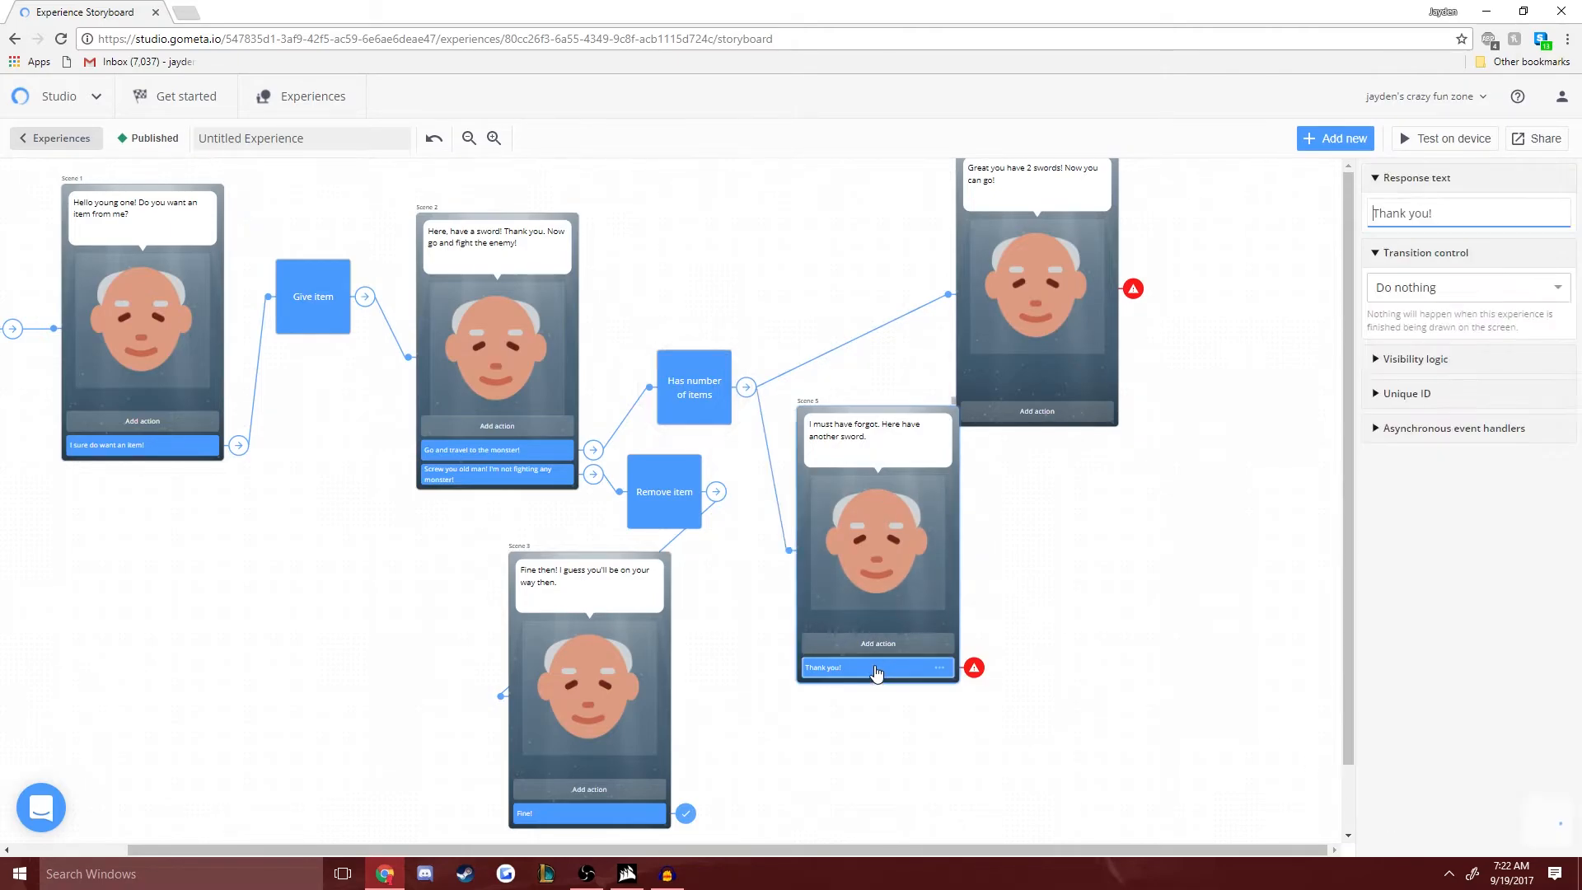
click(1440, 298)
click(1450, 381)
click(1446, 328)
click(1413, 353)
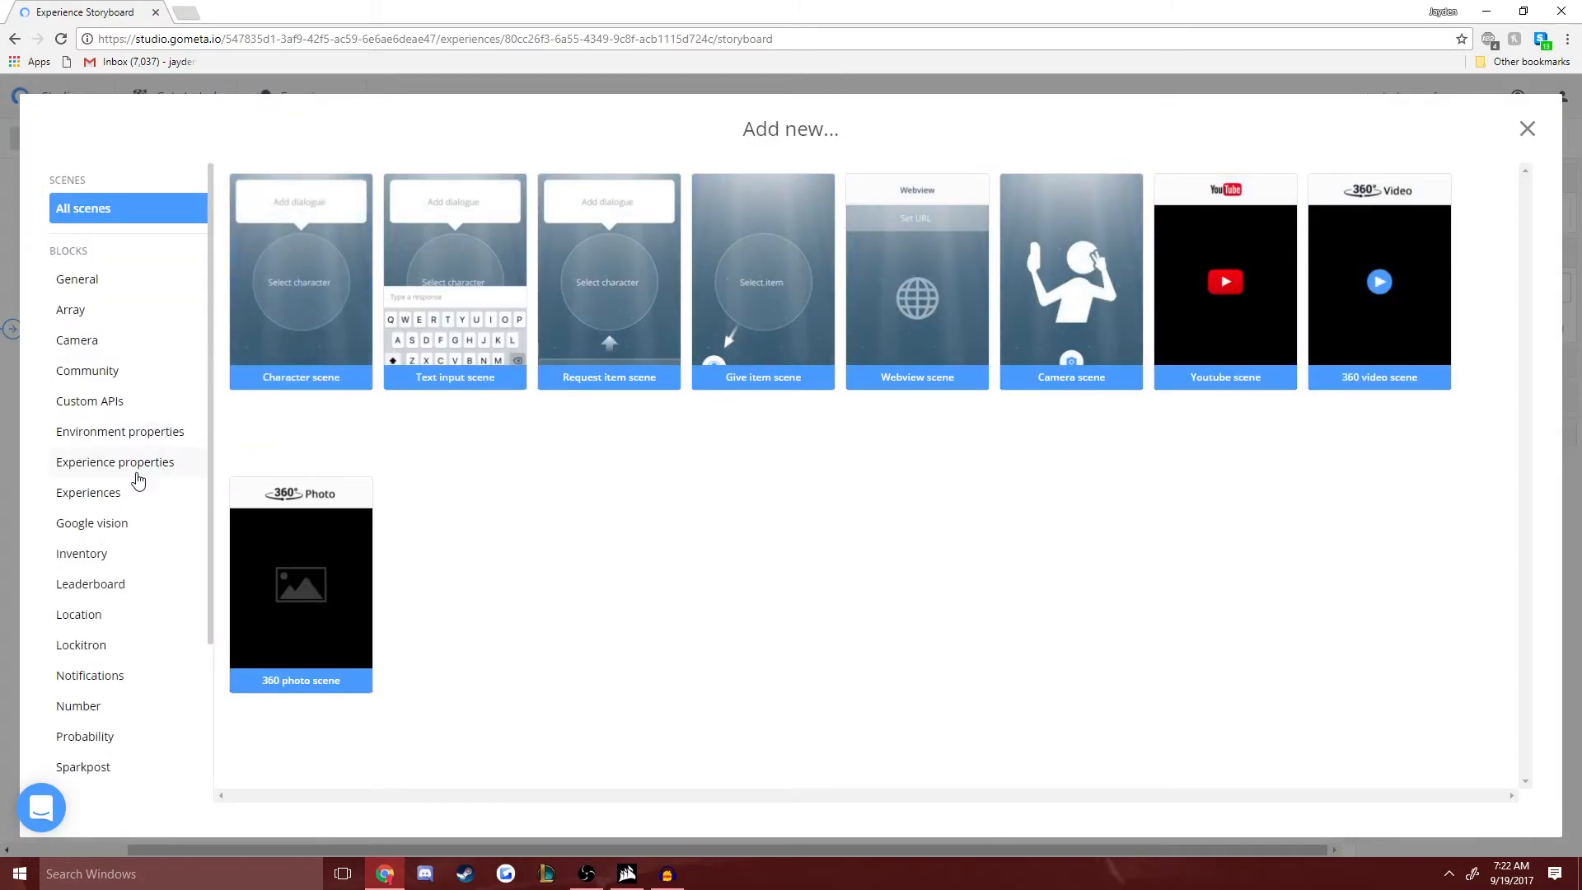
click(105, 554)
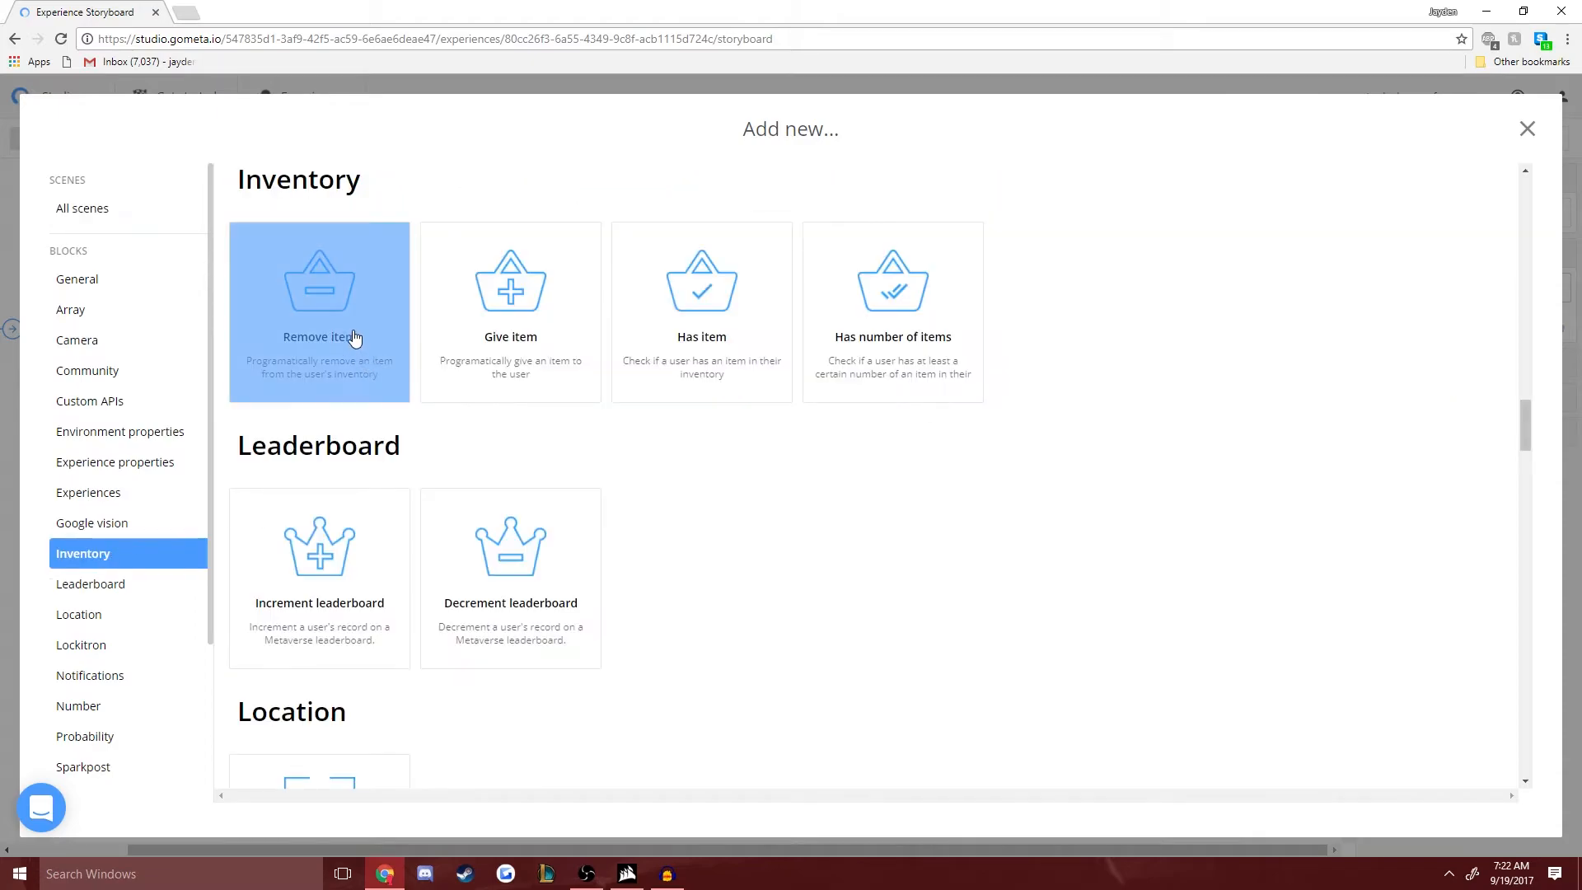
click(523, 339)
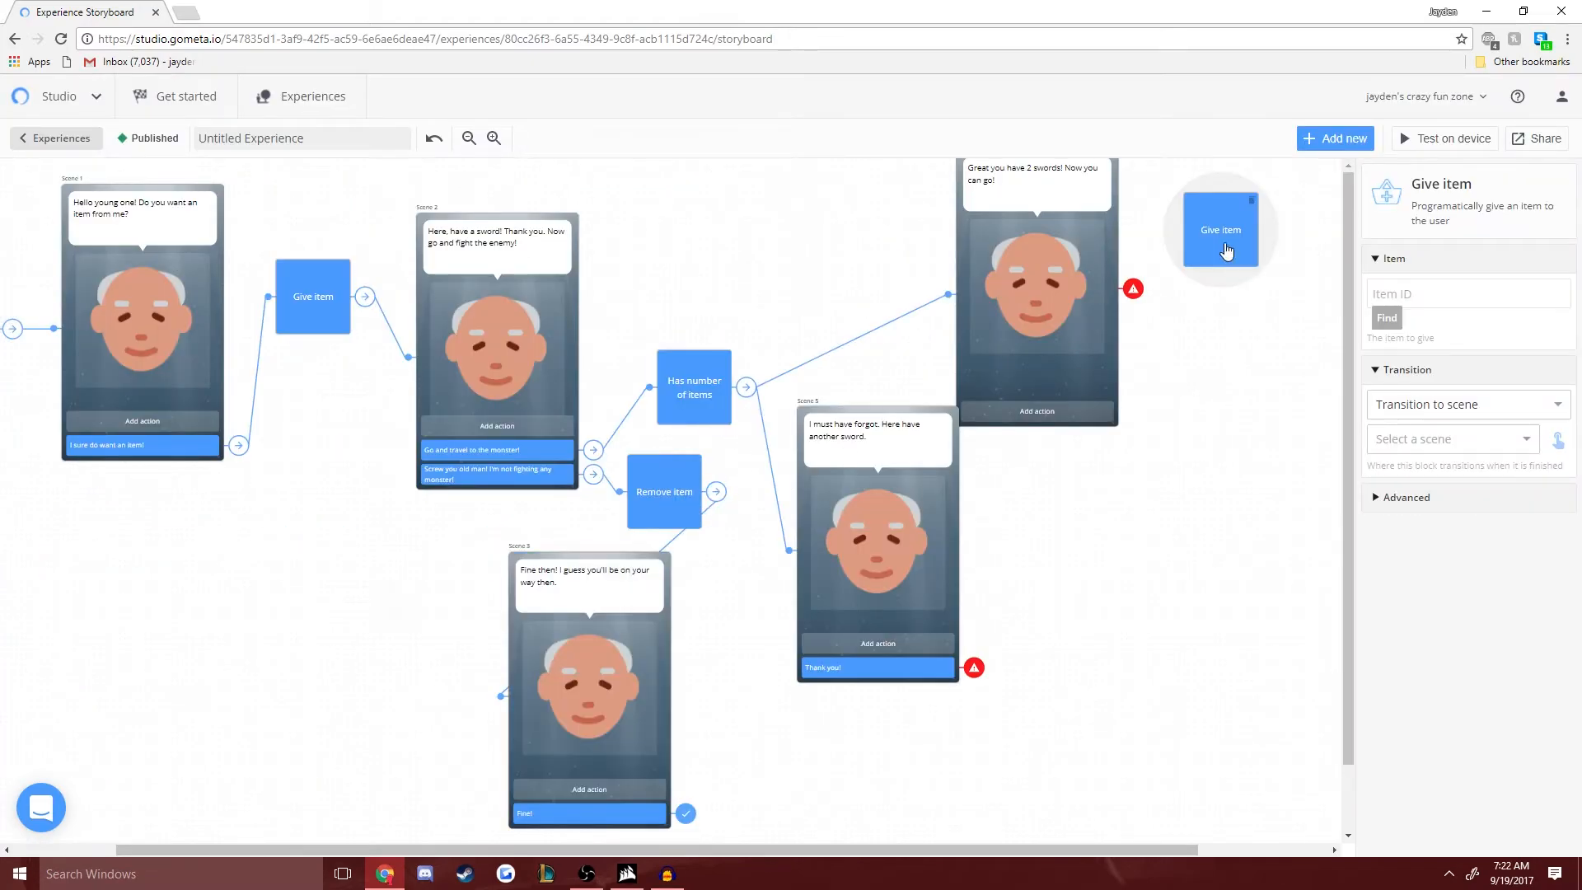
- Place the new Give item block beside Scene 5 and set its item to the Sword
drag(1224, 253, 1029, 651)
click(1386, 317)
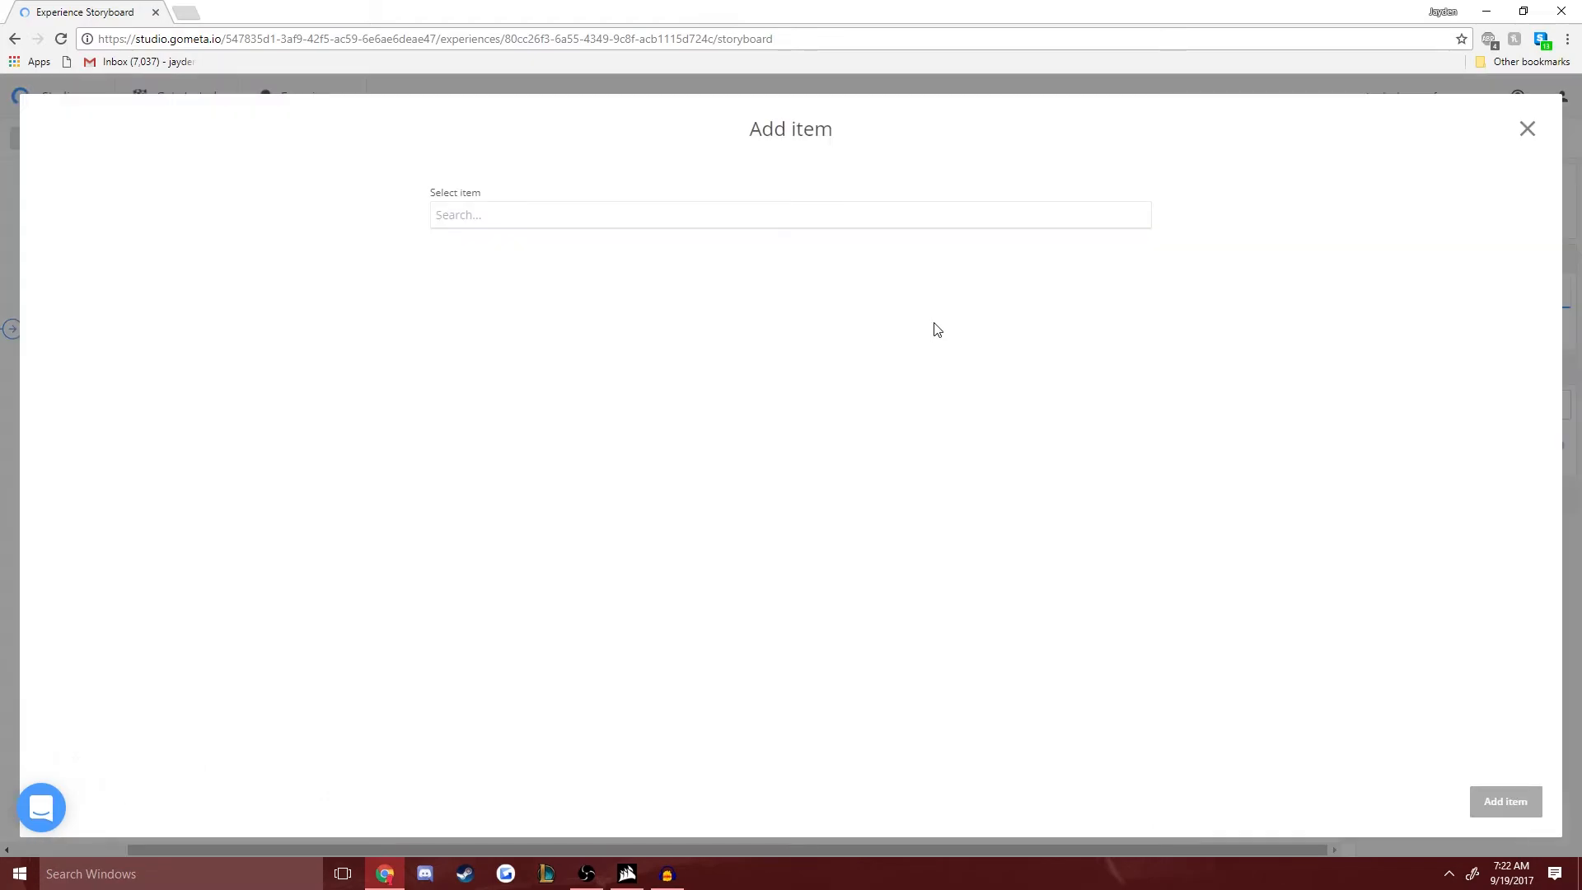
click(732, 376)
click(1506, 801)
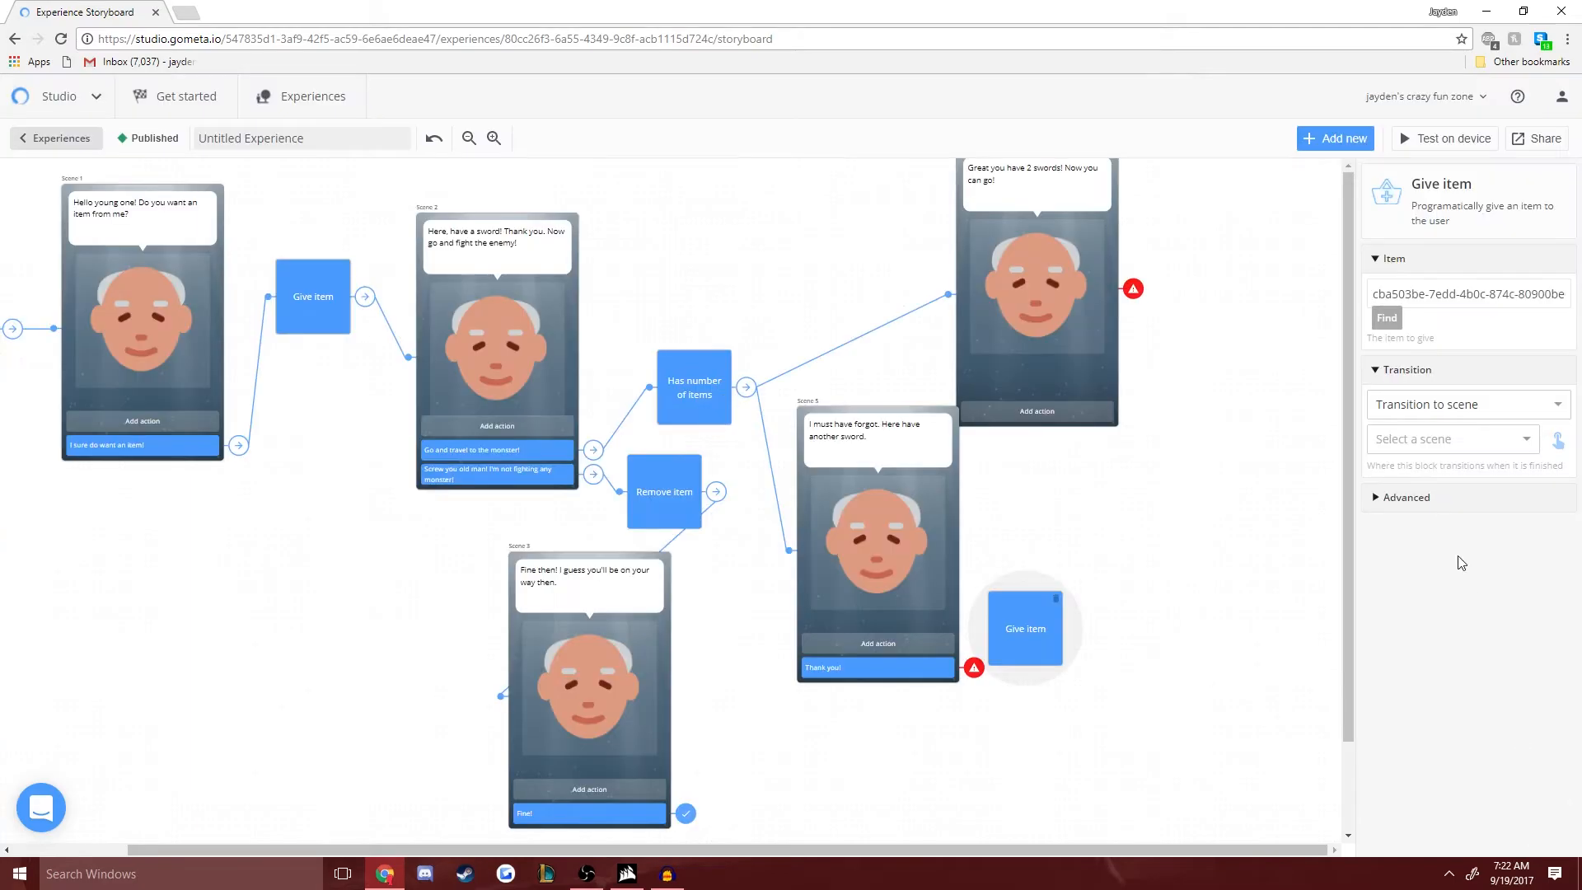
- Link Scene 5's "Thank you!" response to the new Give item block and shift that block slightly away from the scene
click(857, 679)
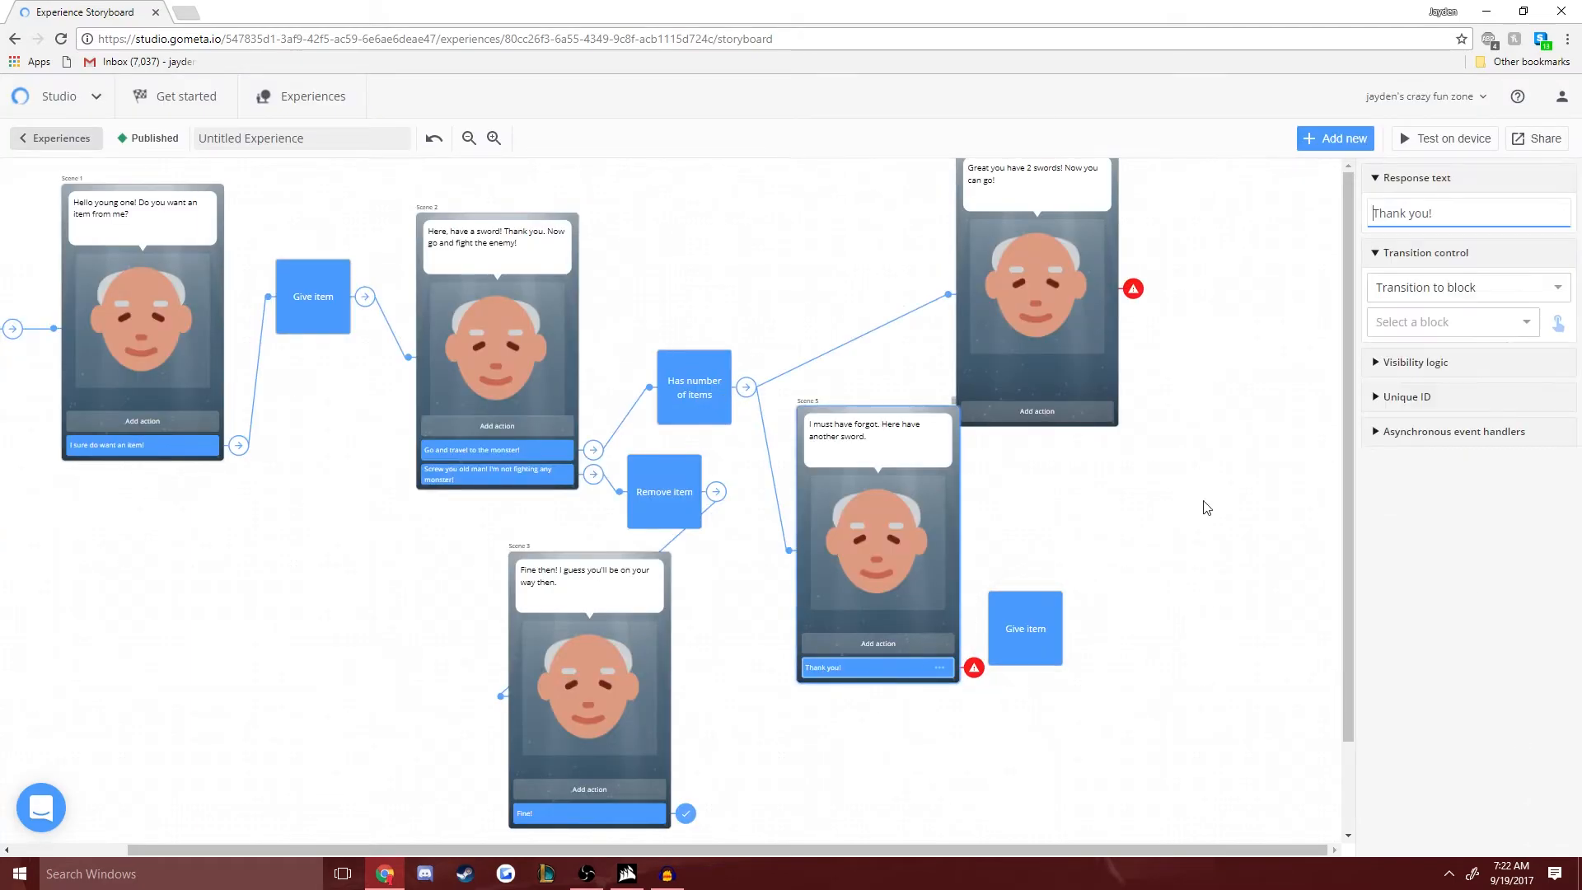
click(1423, 321)
scroll(1408, 478, down, 1)
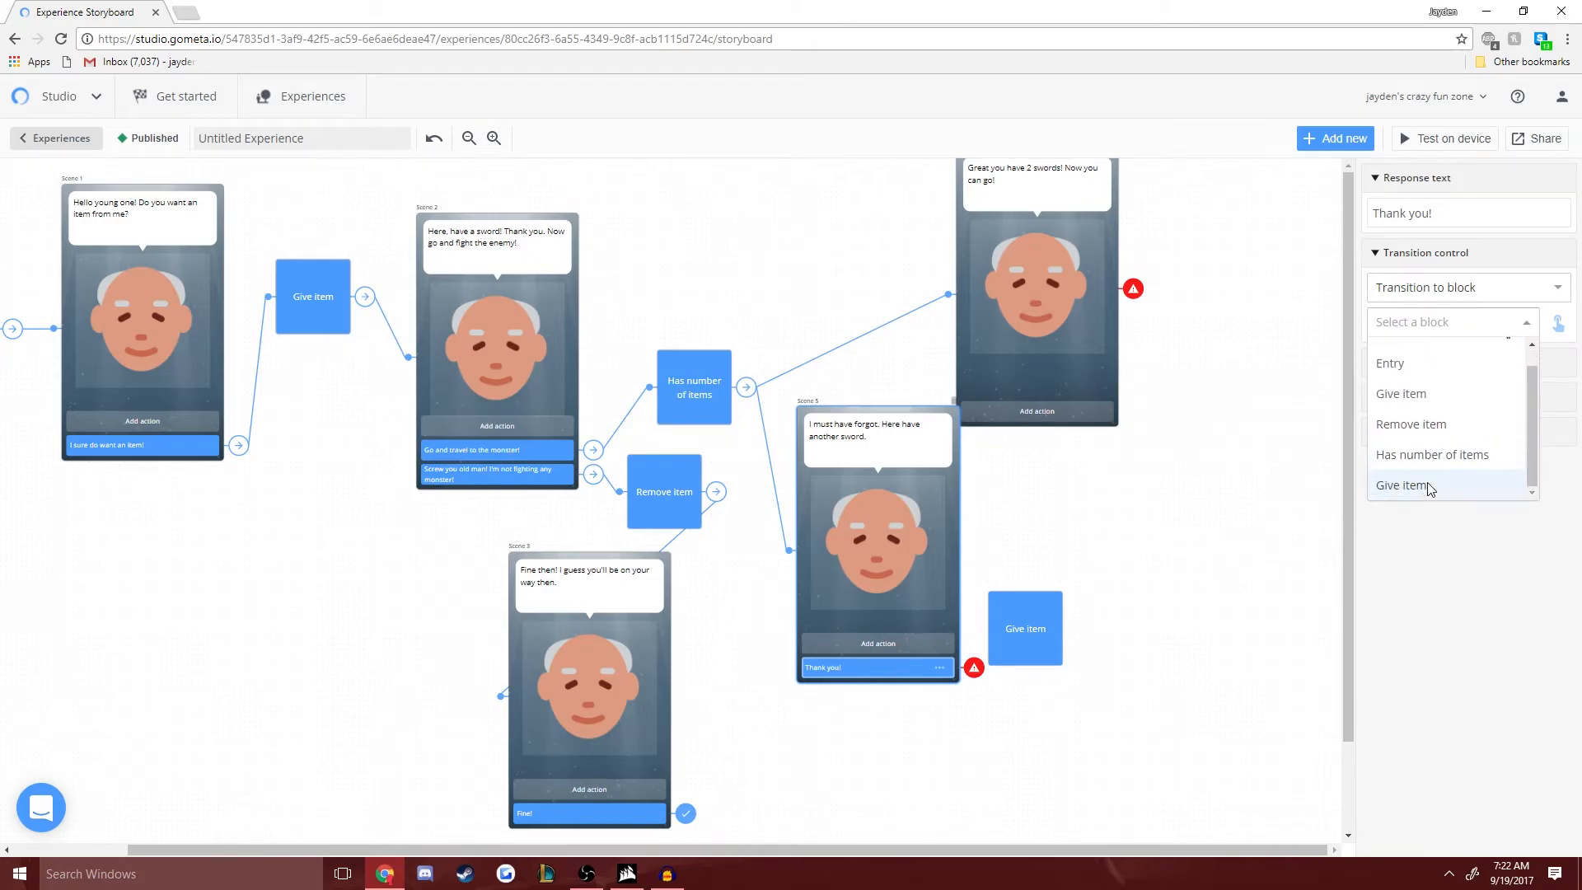
click(1408, 491)
drag(1048, 648, 1073, 639)
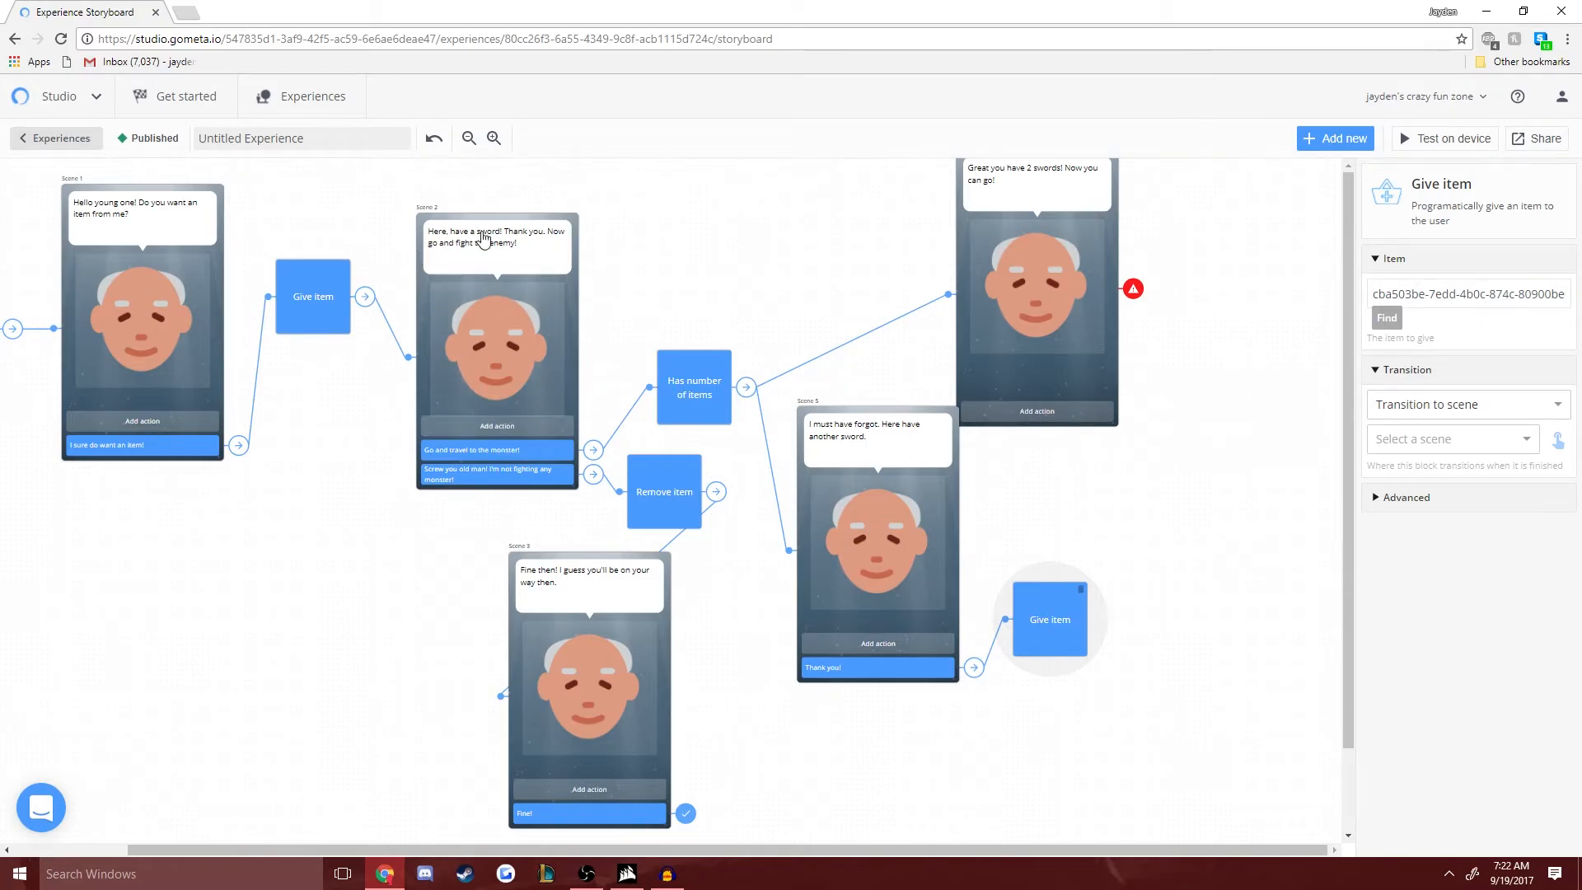
- Set the new Give item block to transition to Scene 2
click(1474, 404)
click(1447, 427)
click(1446, 438)
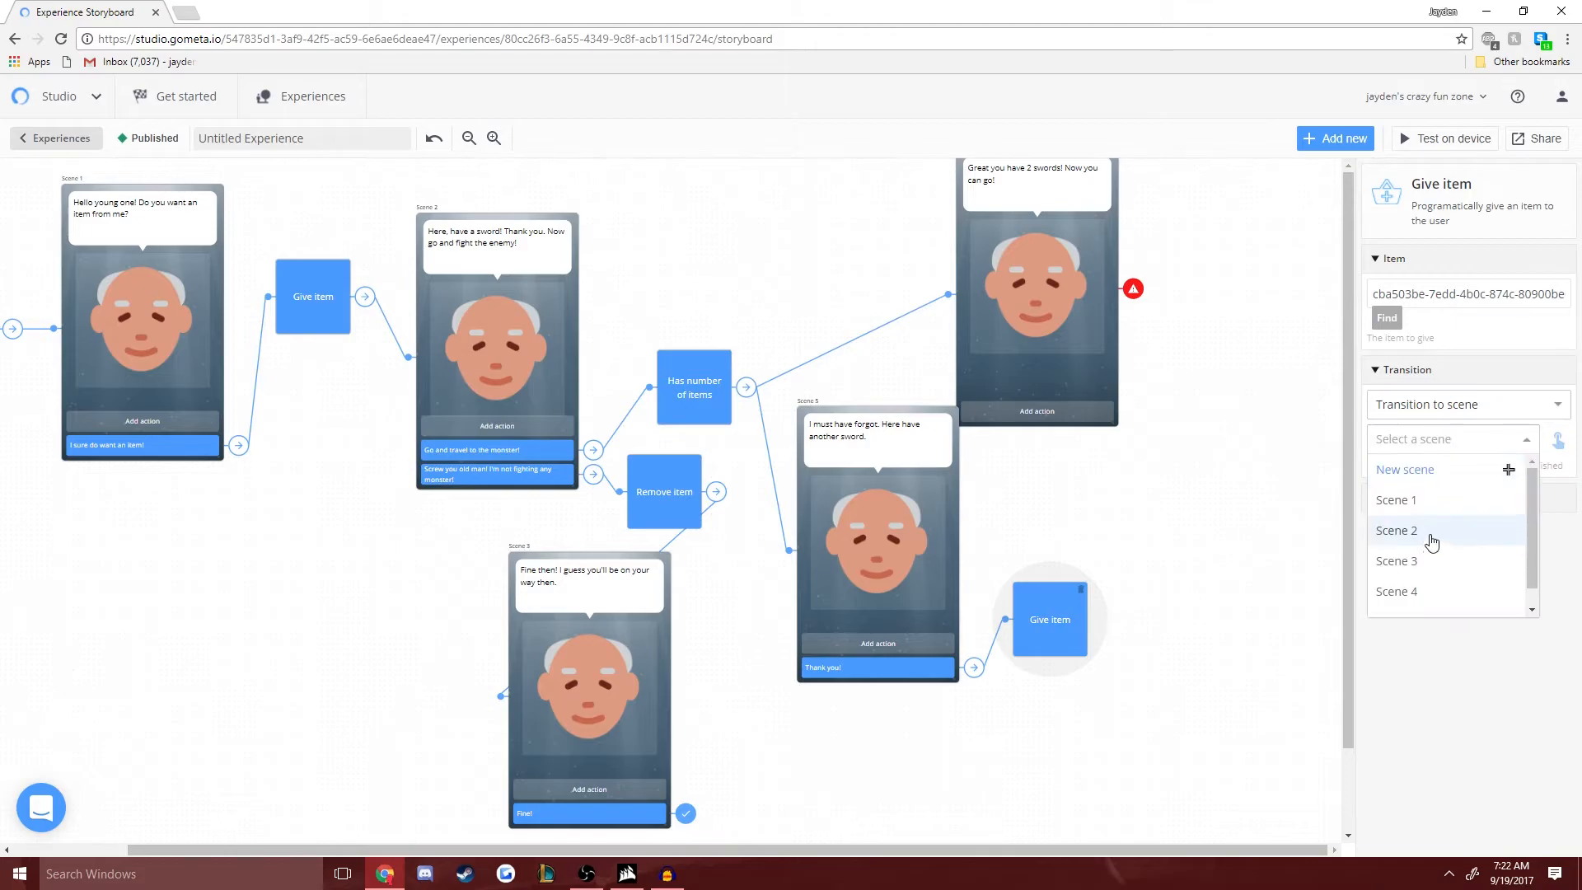
click(1425, 535)
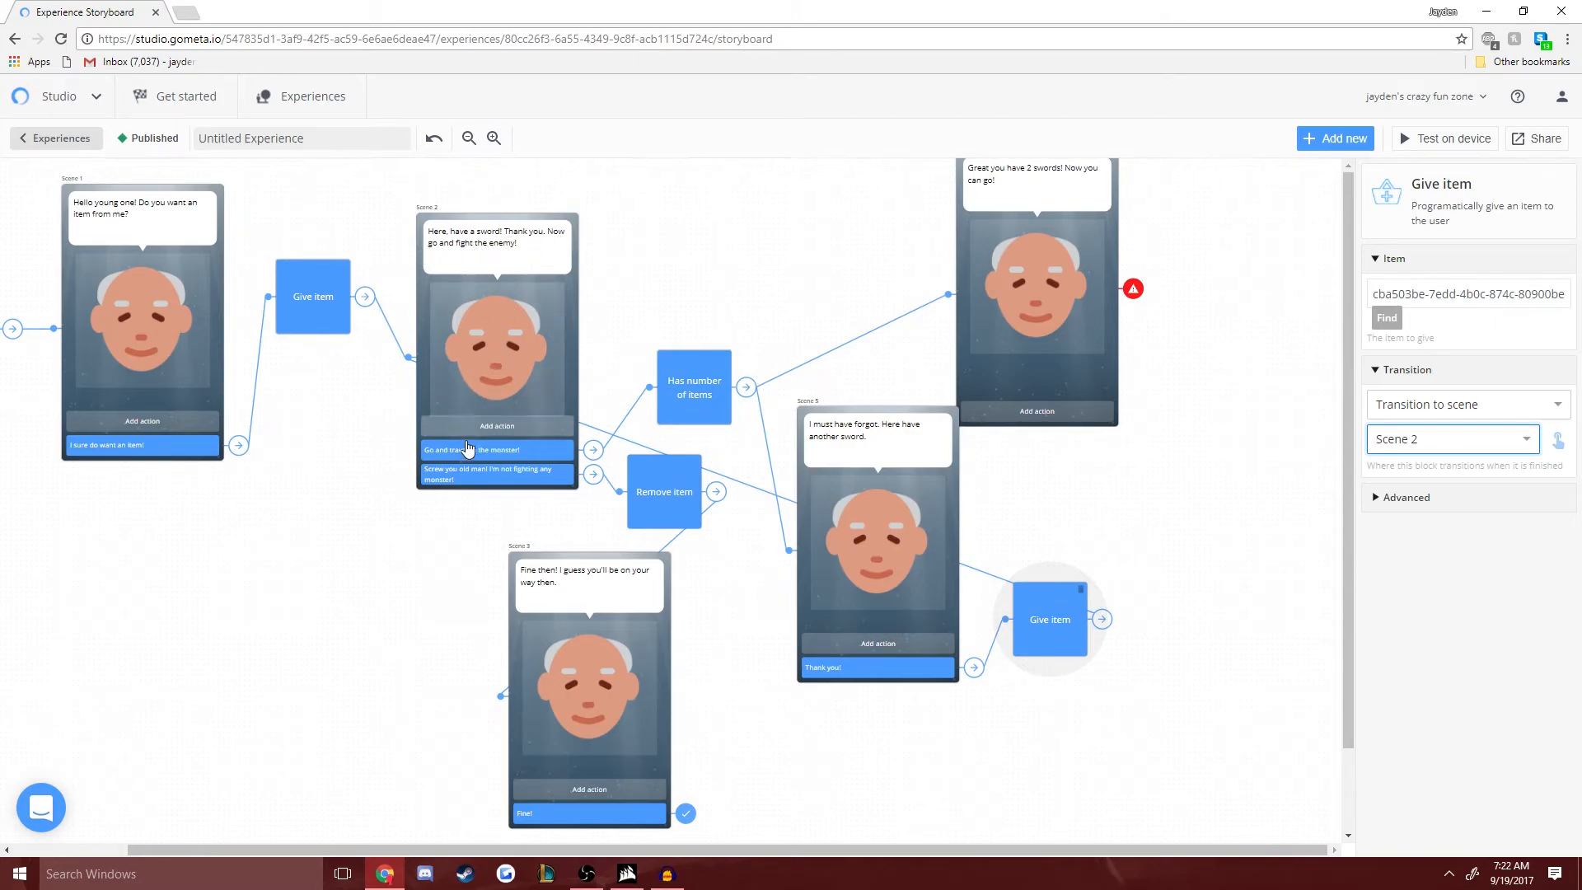
click(1045, 636)
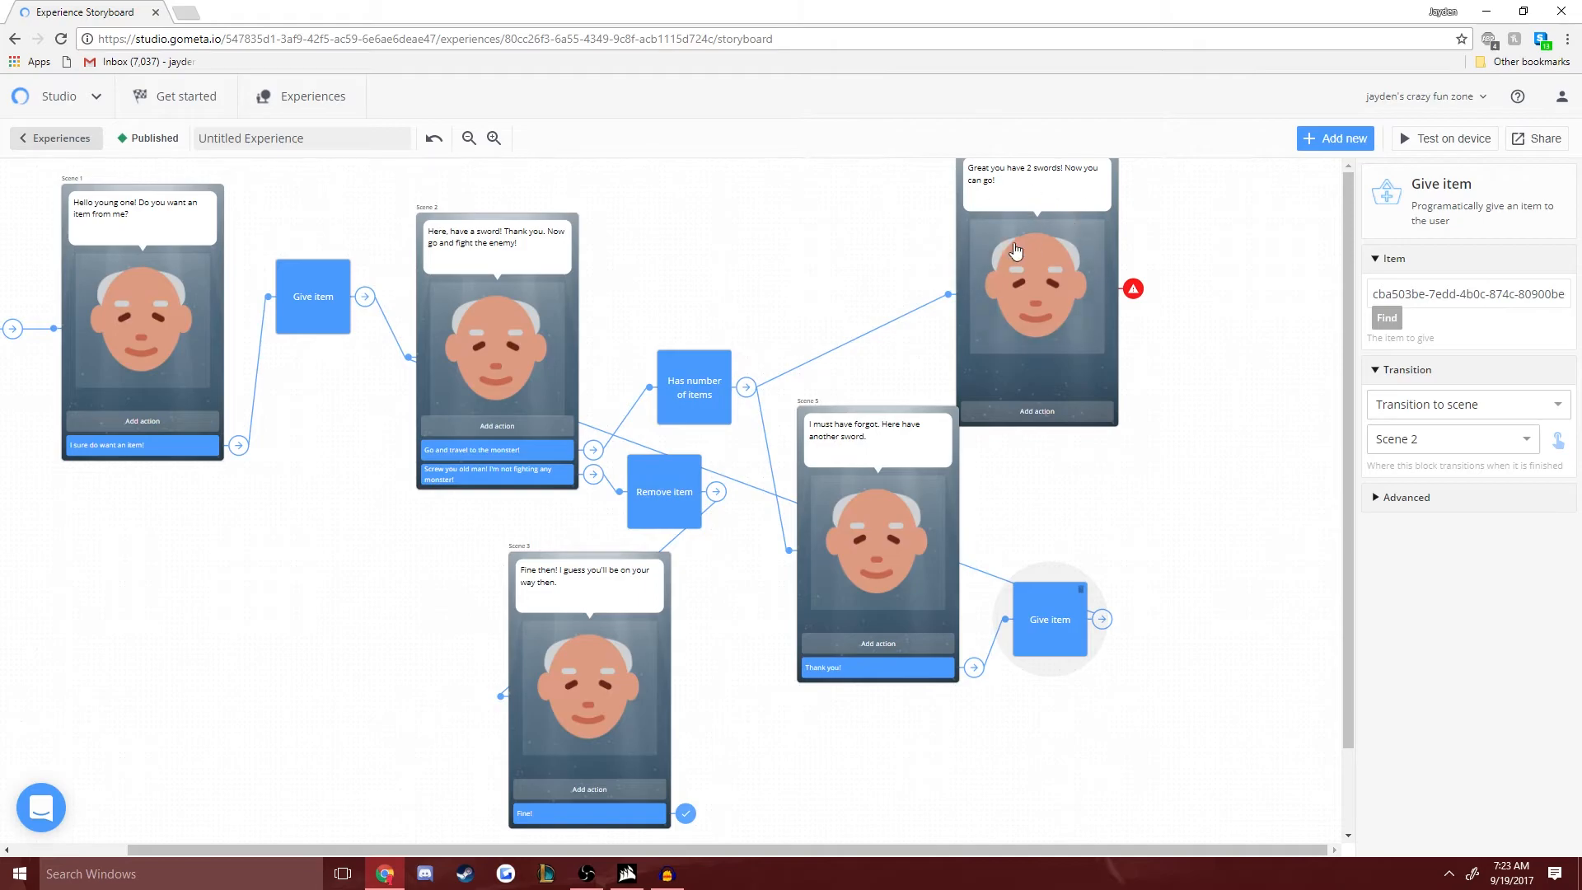
- Add a response button to Scene 4 and reposition the scene so it is fully in view
drag(1030, 416, 1057, 408)
click(1055, 402)
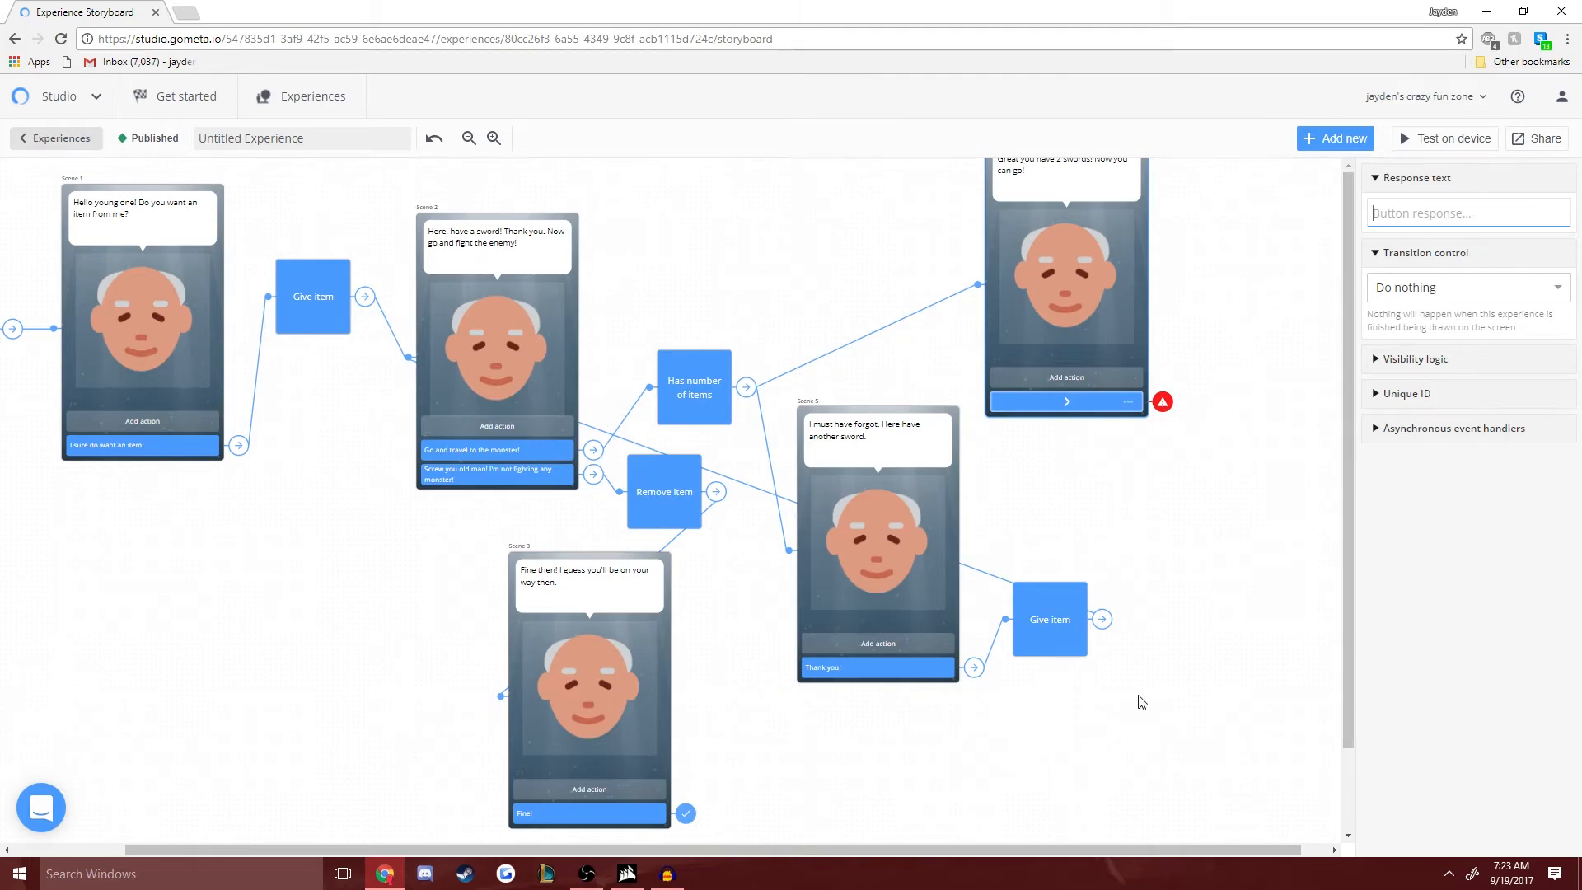
drag(1084, 247, 1101, 276)
click(1082, 430)
- Add a Has item block, compare its settings with the Has number of items block, and delete it
click(1335, 138)
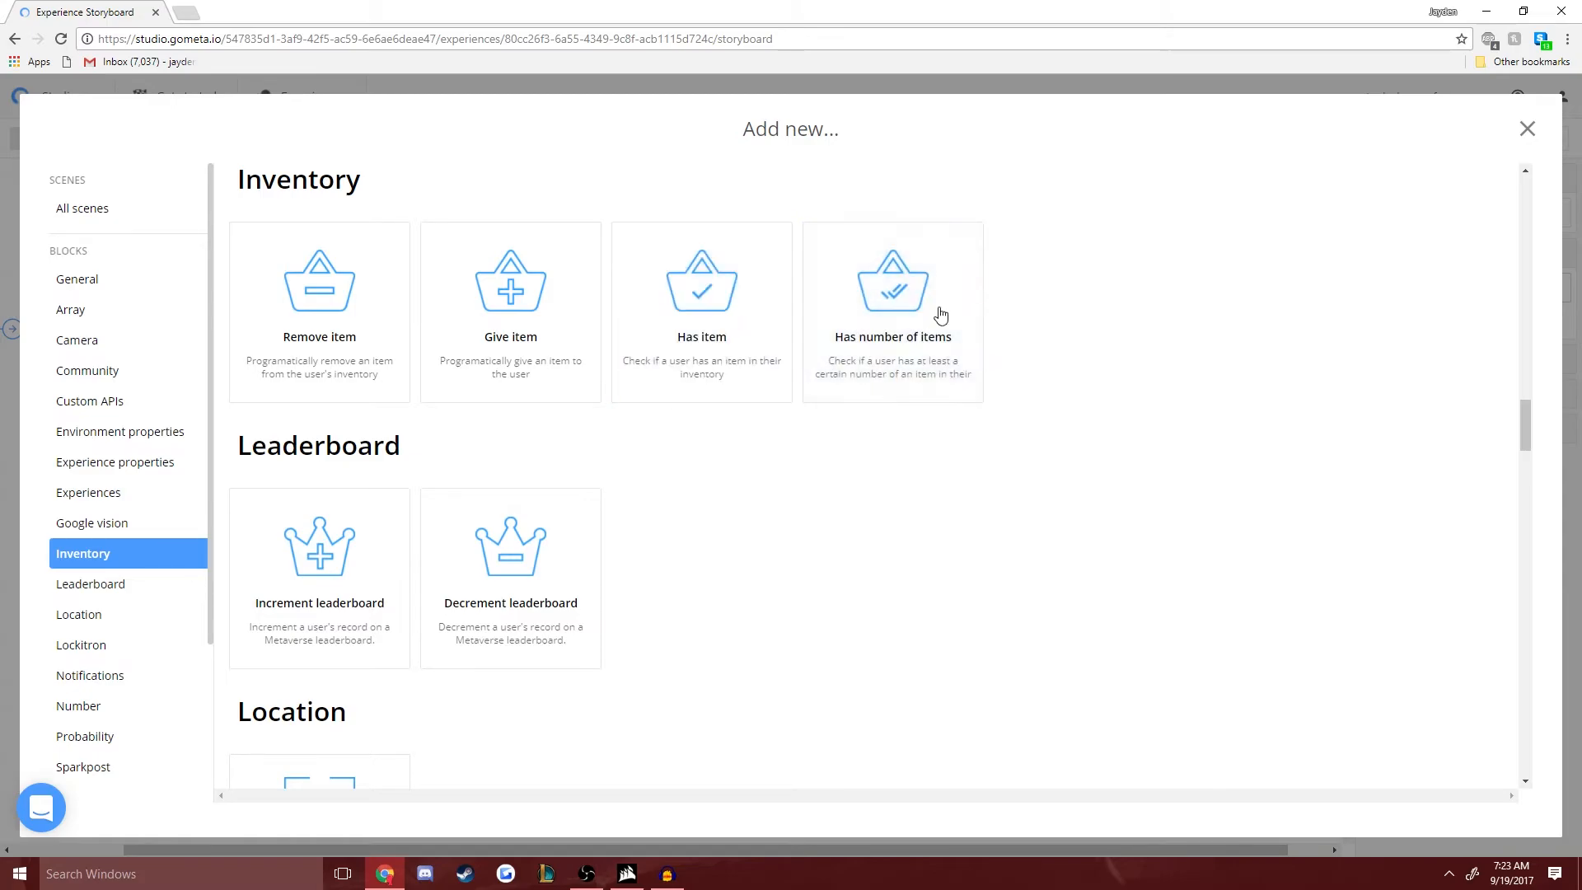
click(716, 312)
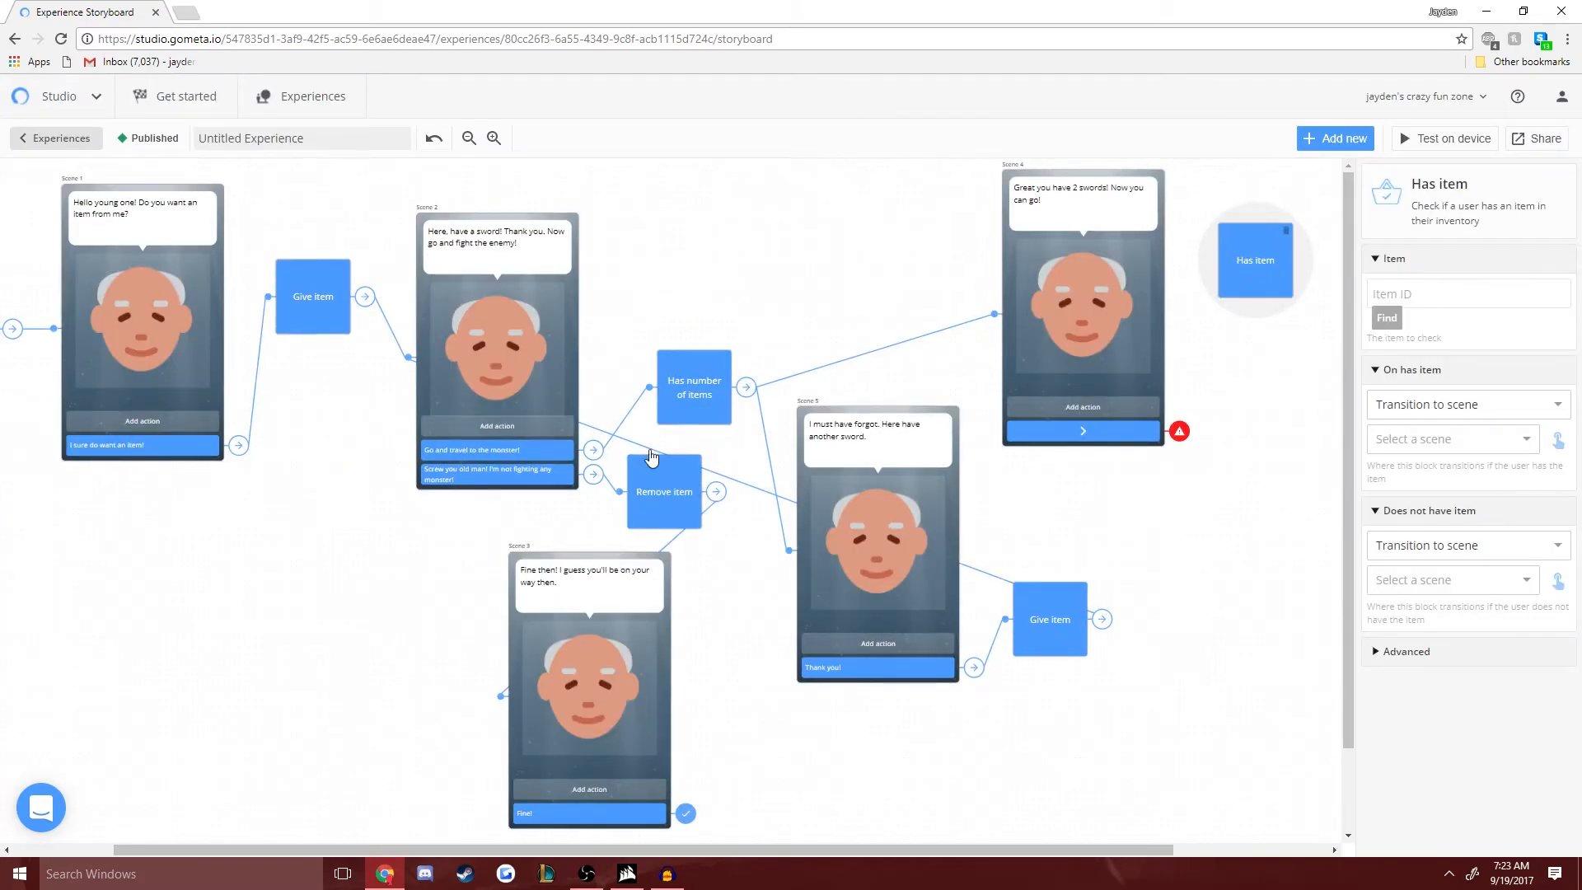
click(704, 395)
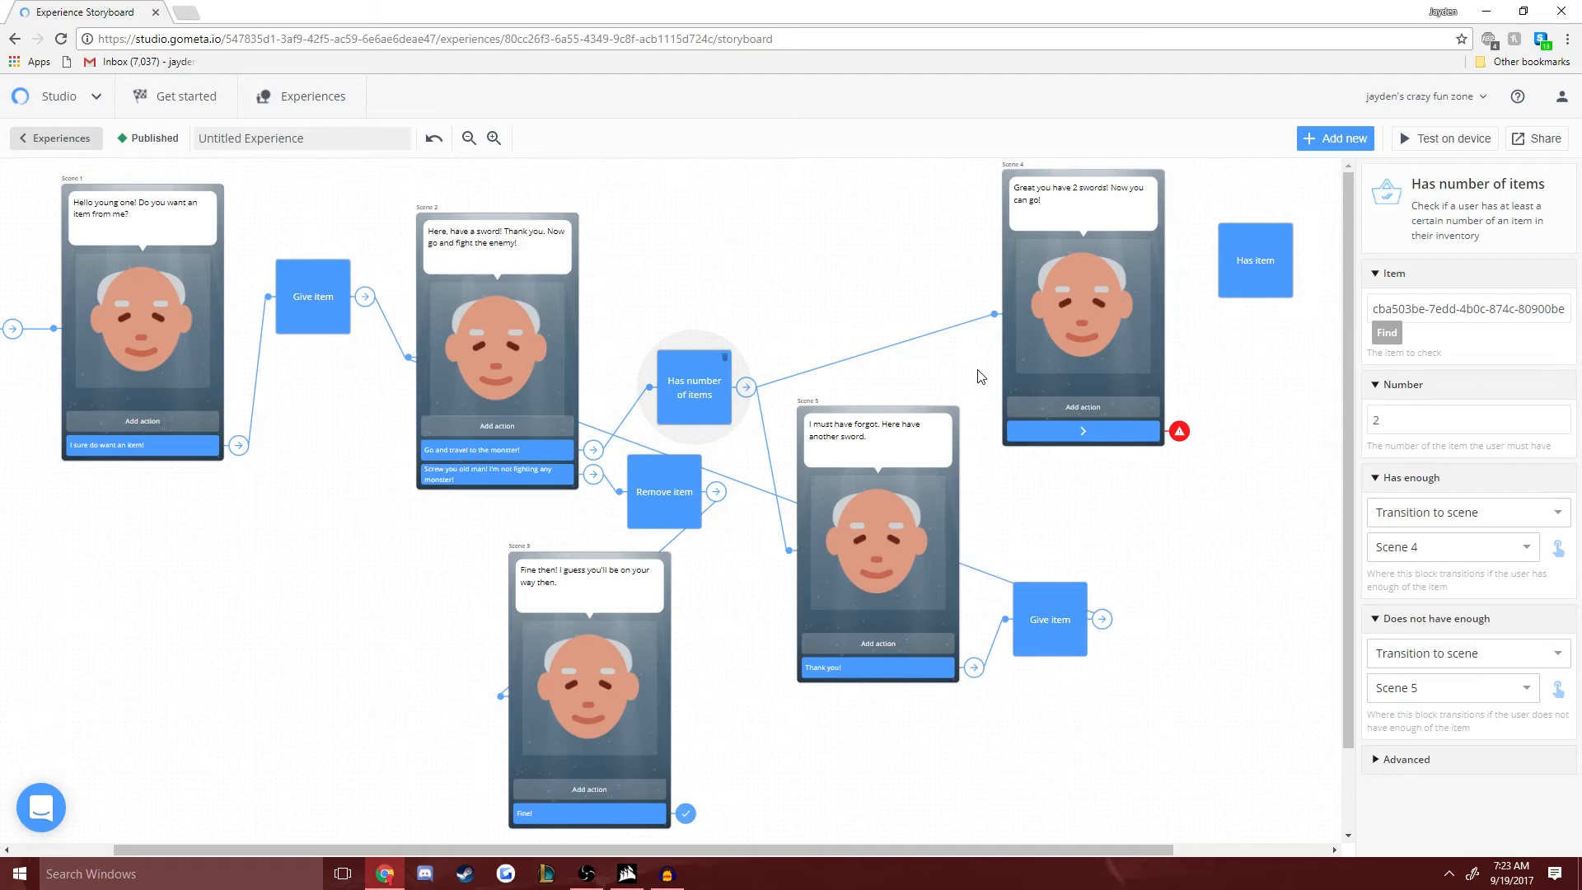
click(1256, 276)
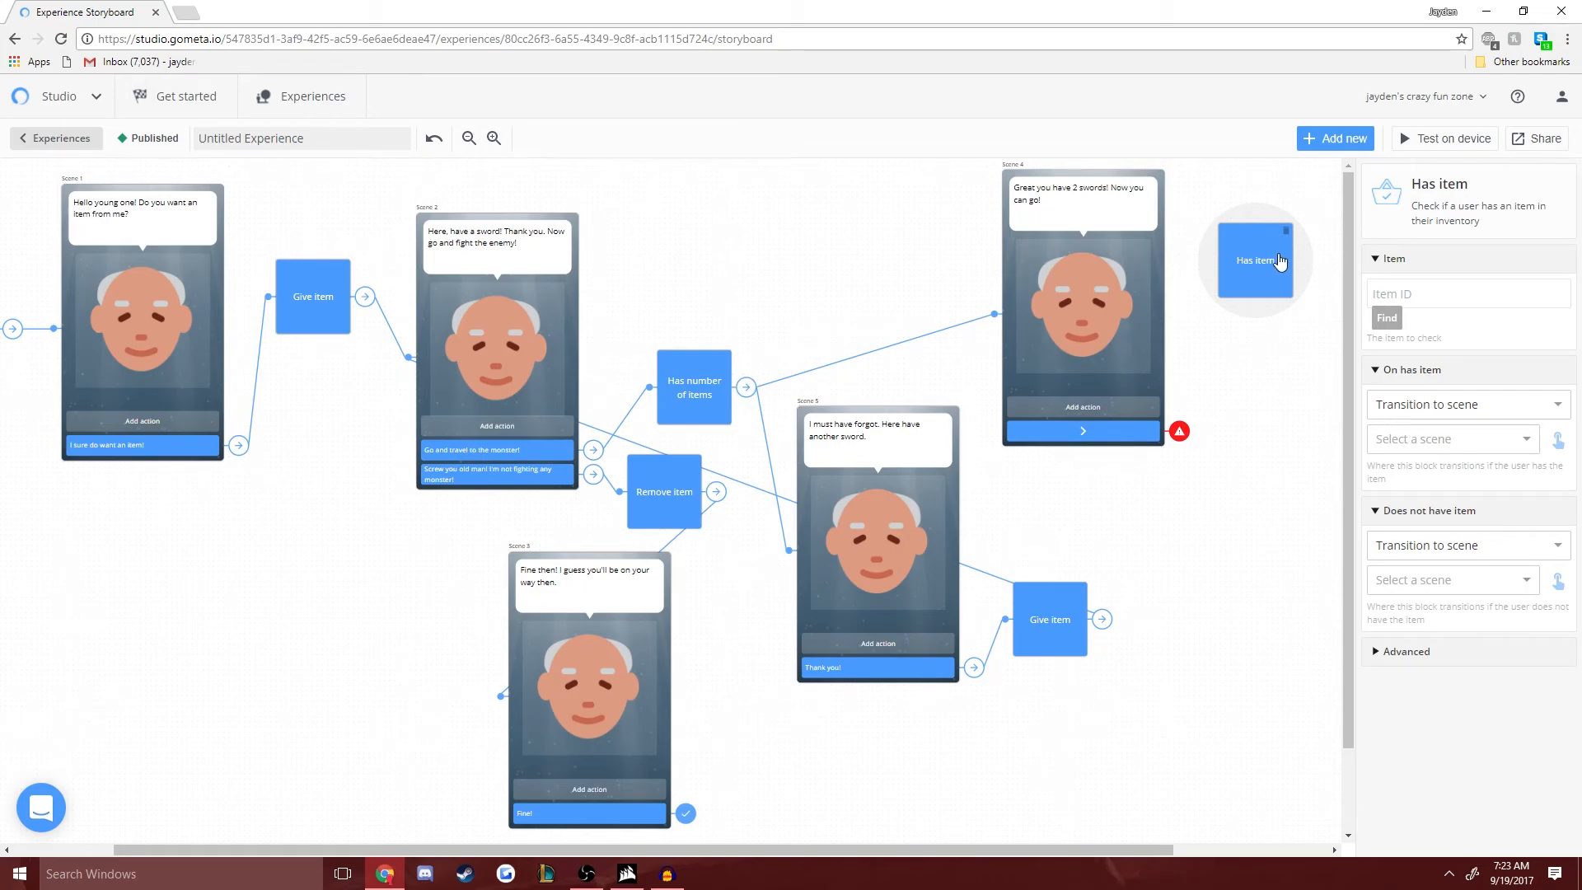
click(683, 391)
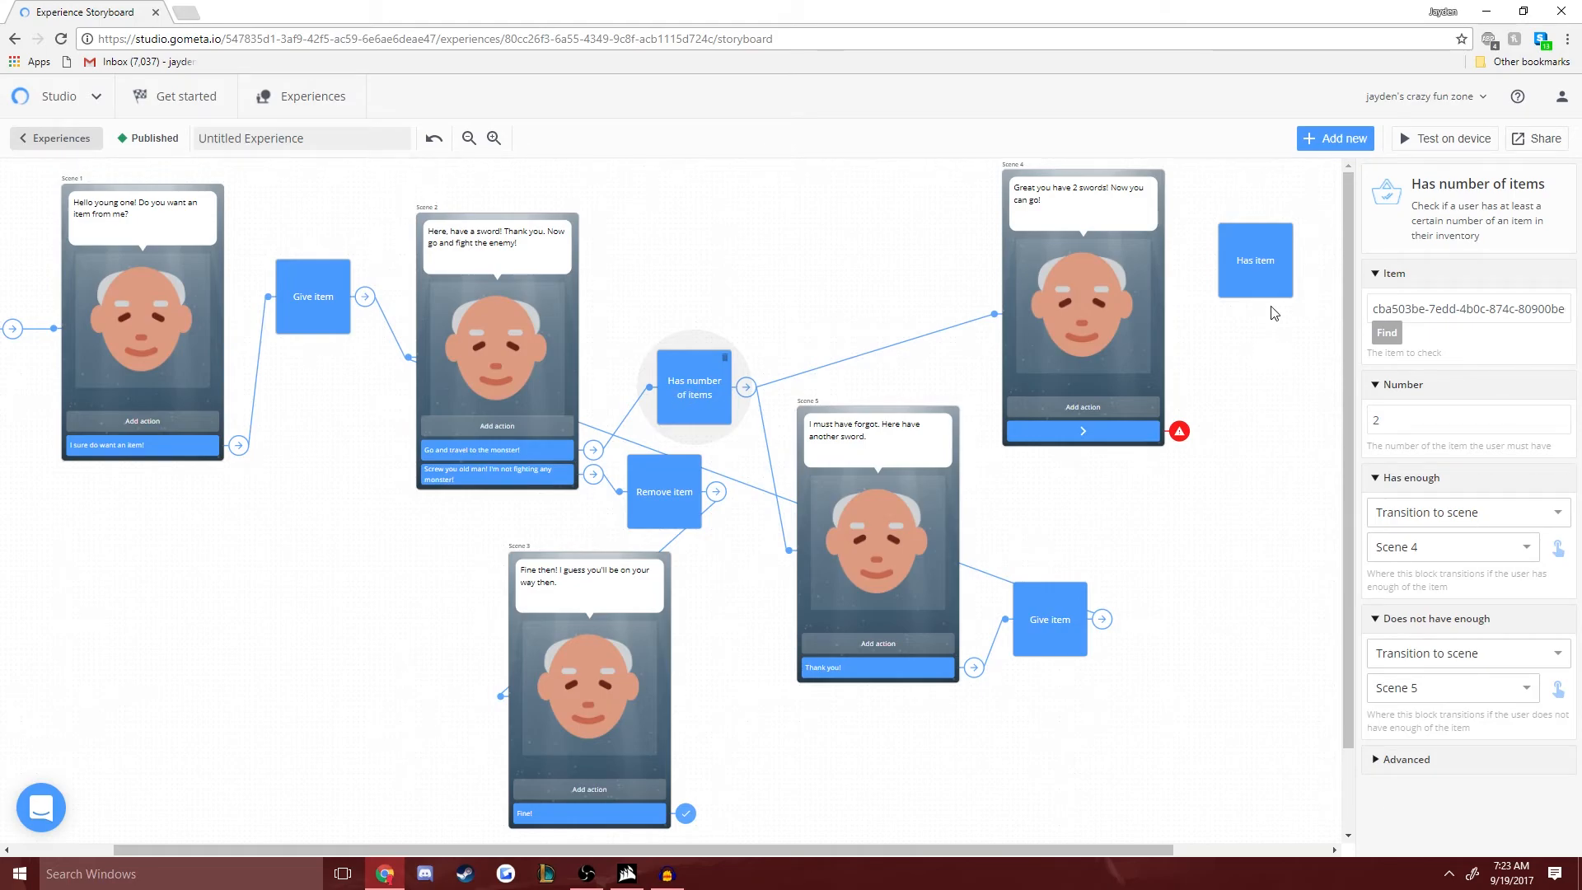
click(1261, 280)
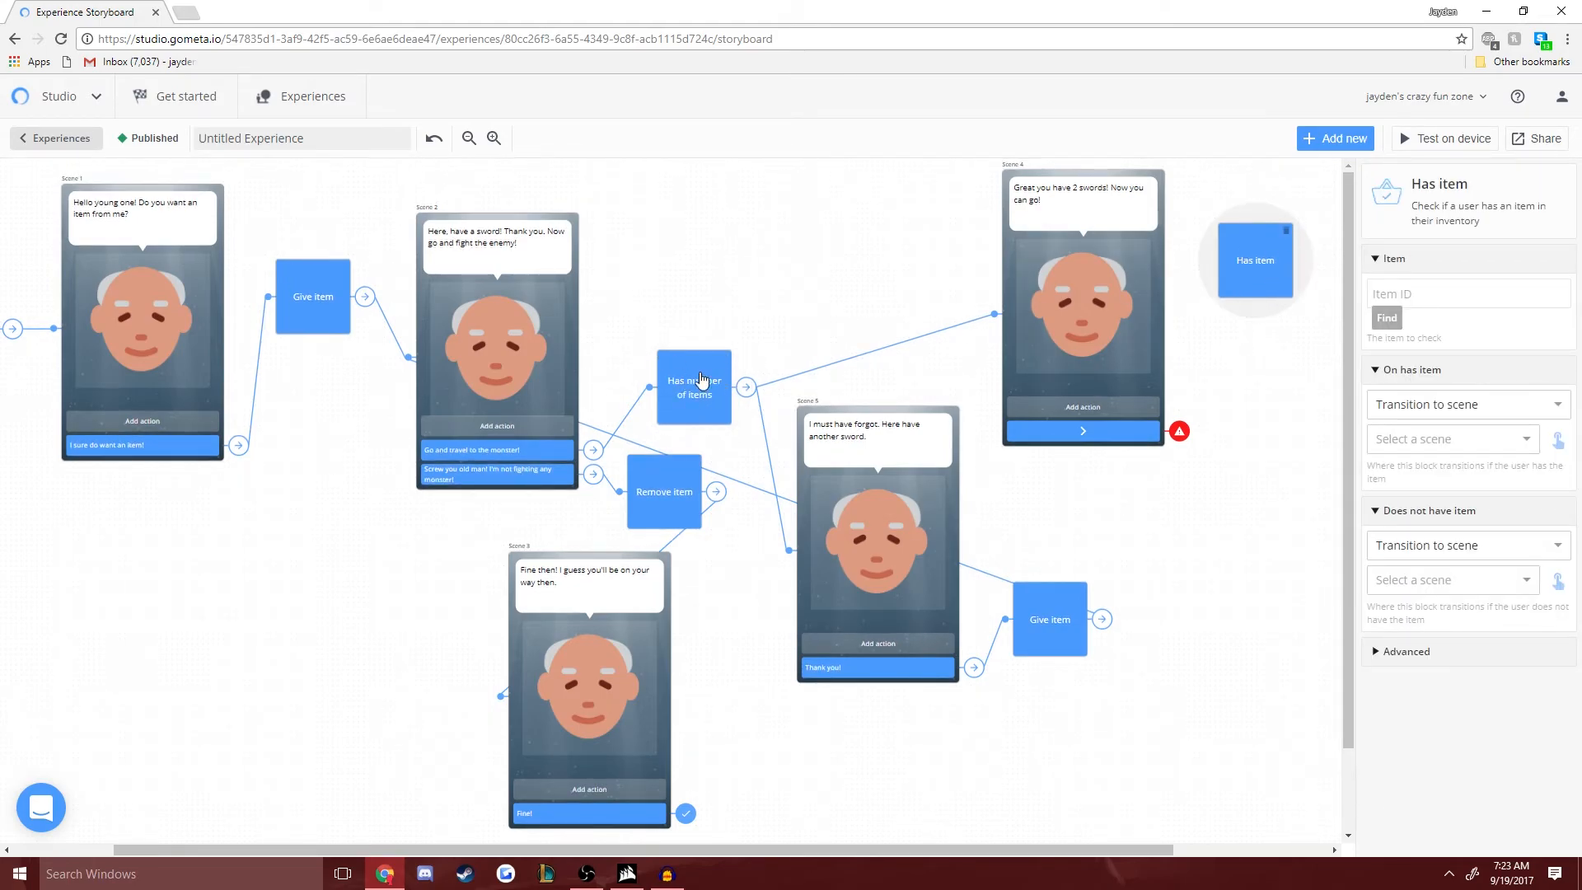
click(1289, 233)
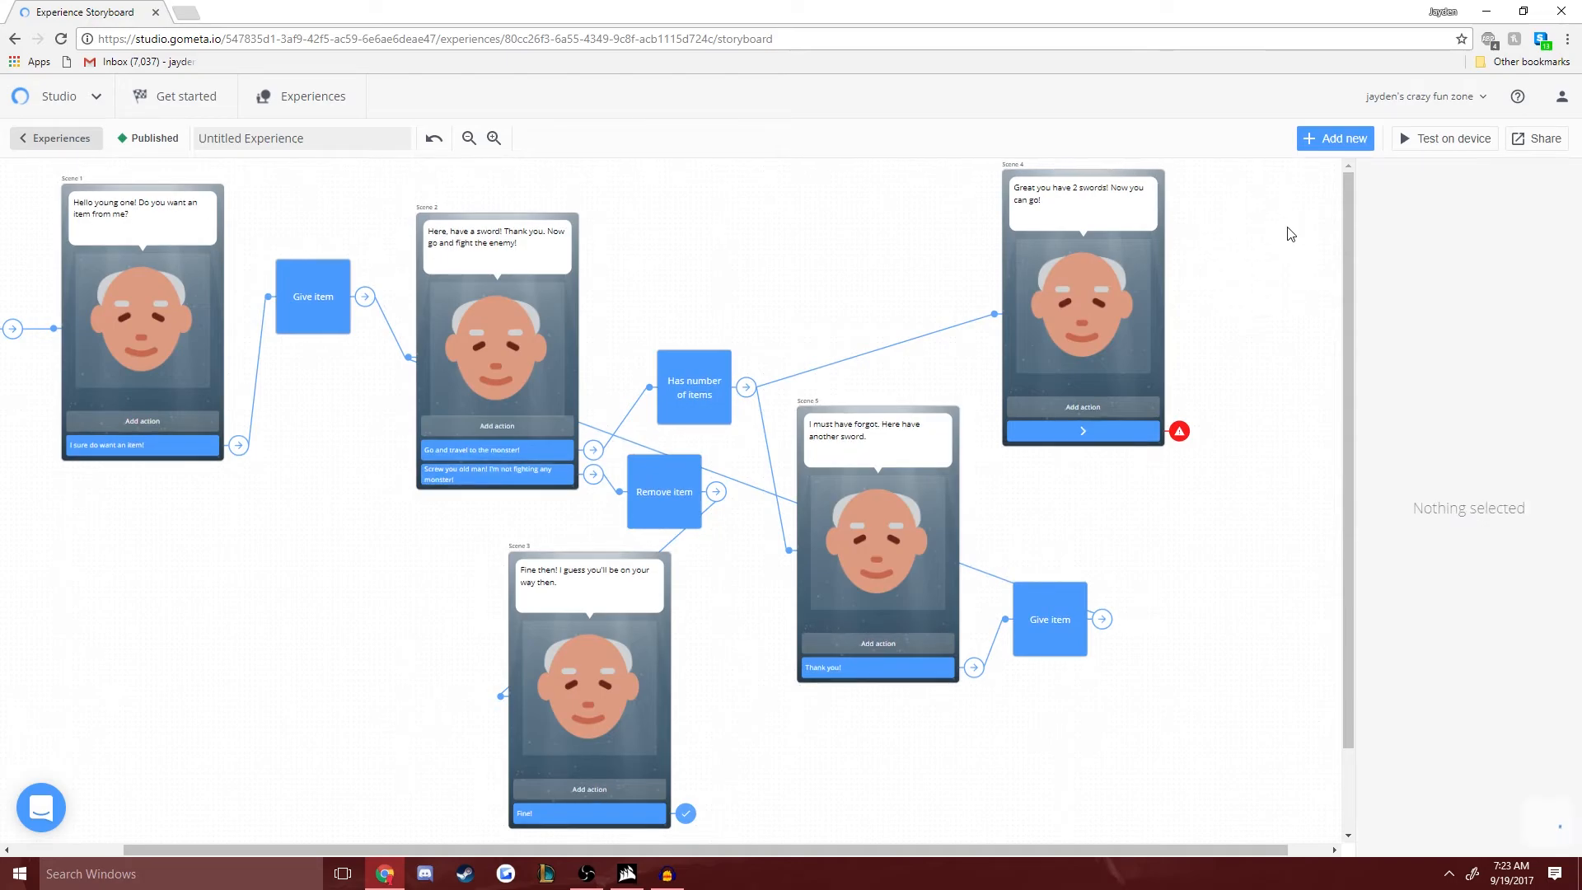
- Label Scene 4's response "Go and slay the boss!" and set its transition to End experience
click(1092, 432)
text(G)
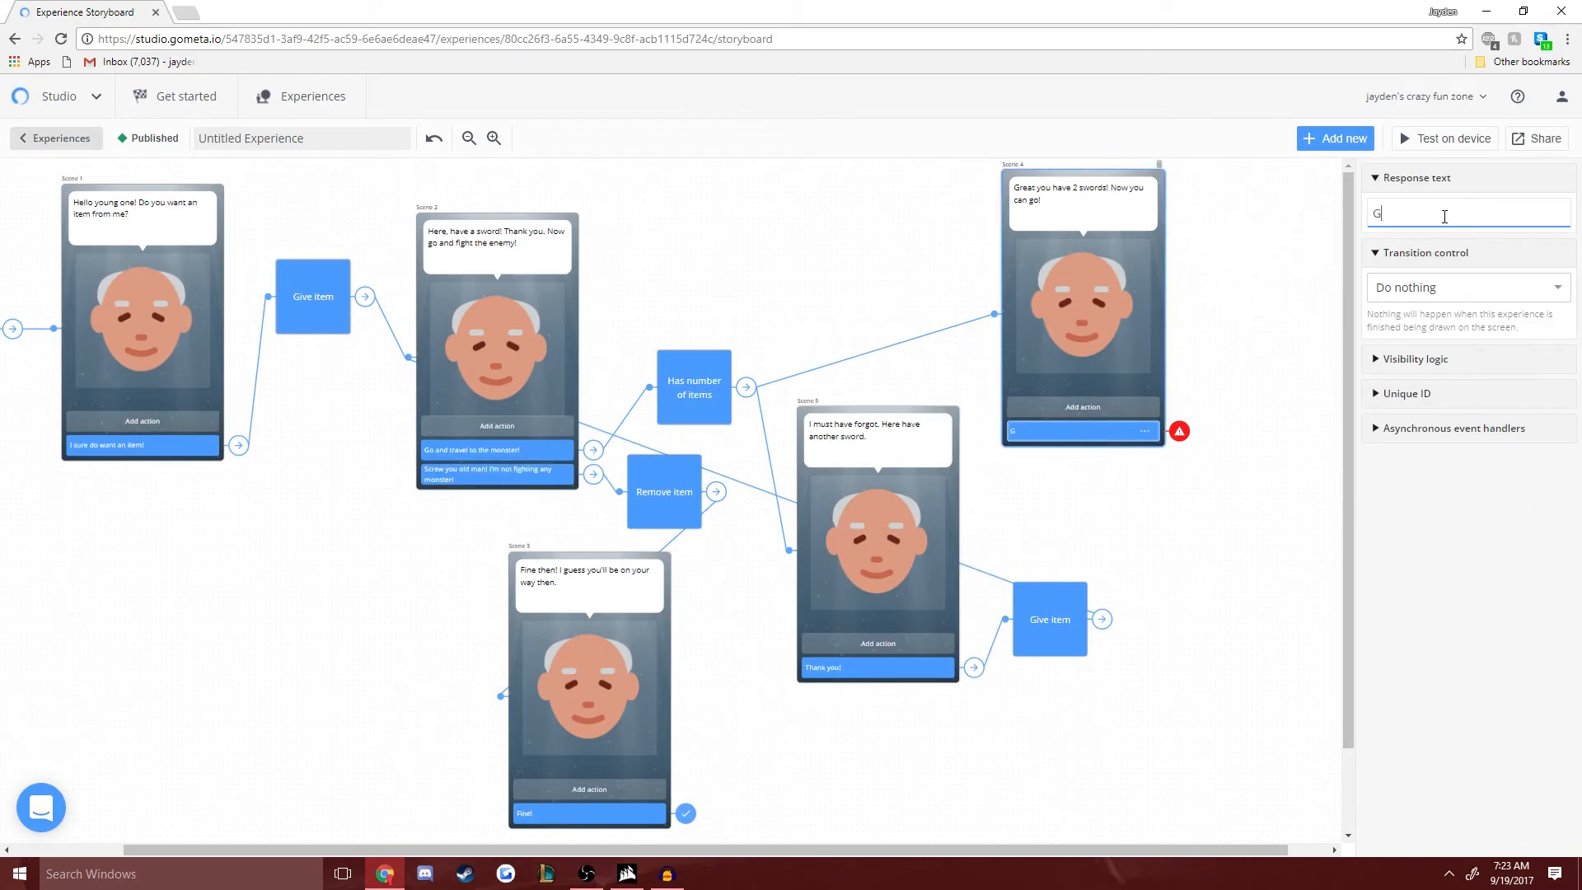
text(o and slay the boss!)
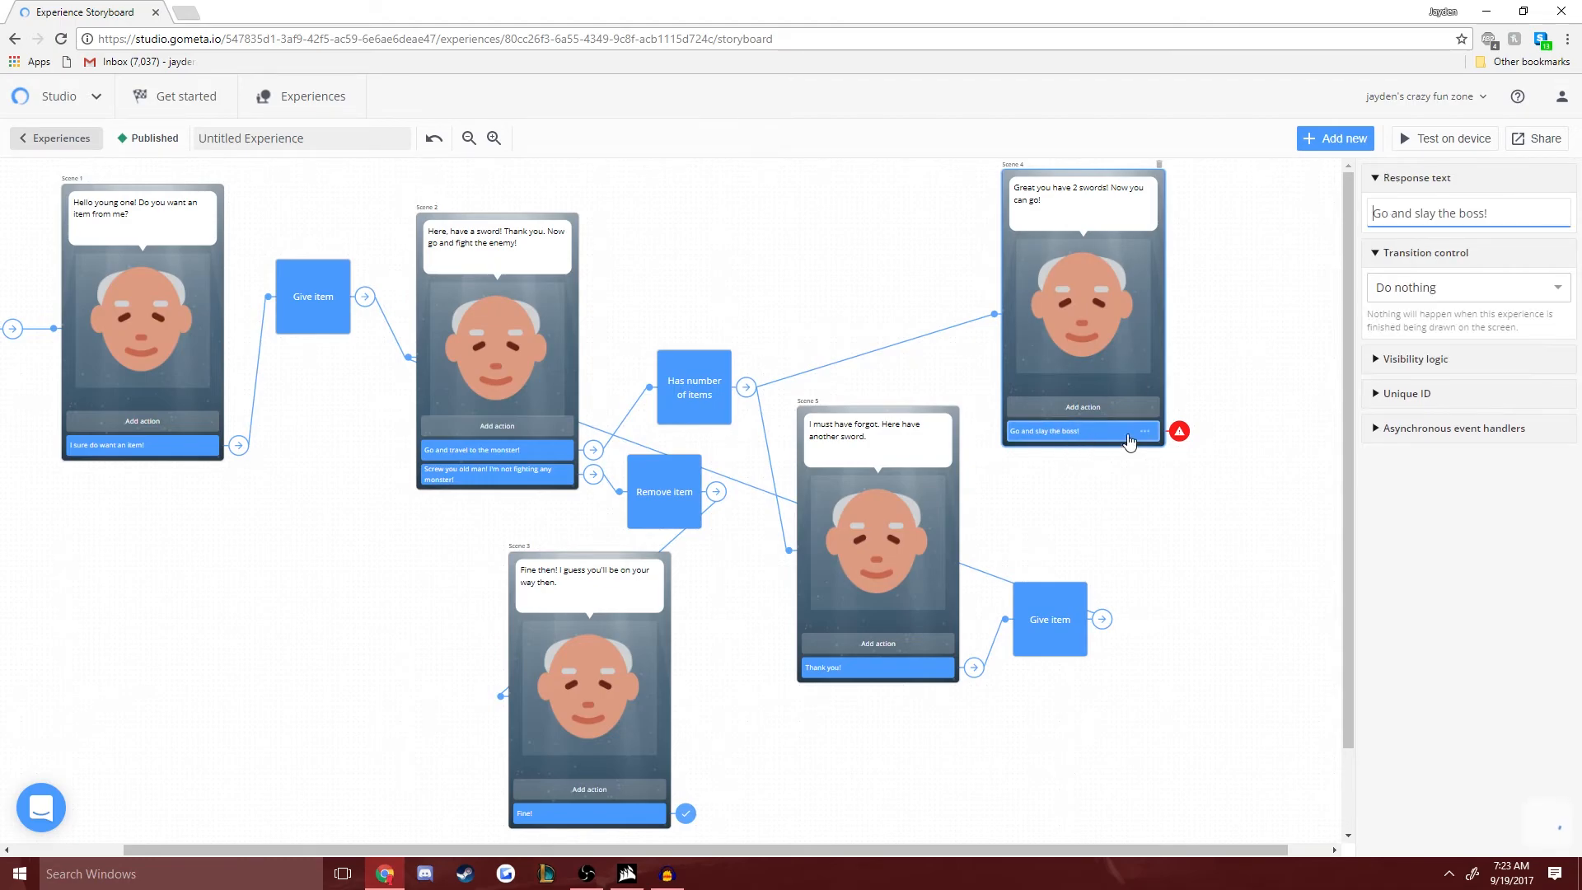
click(1451, 287)
click(1438, 409)
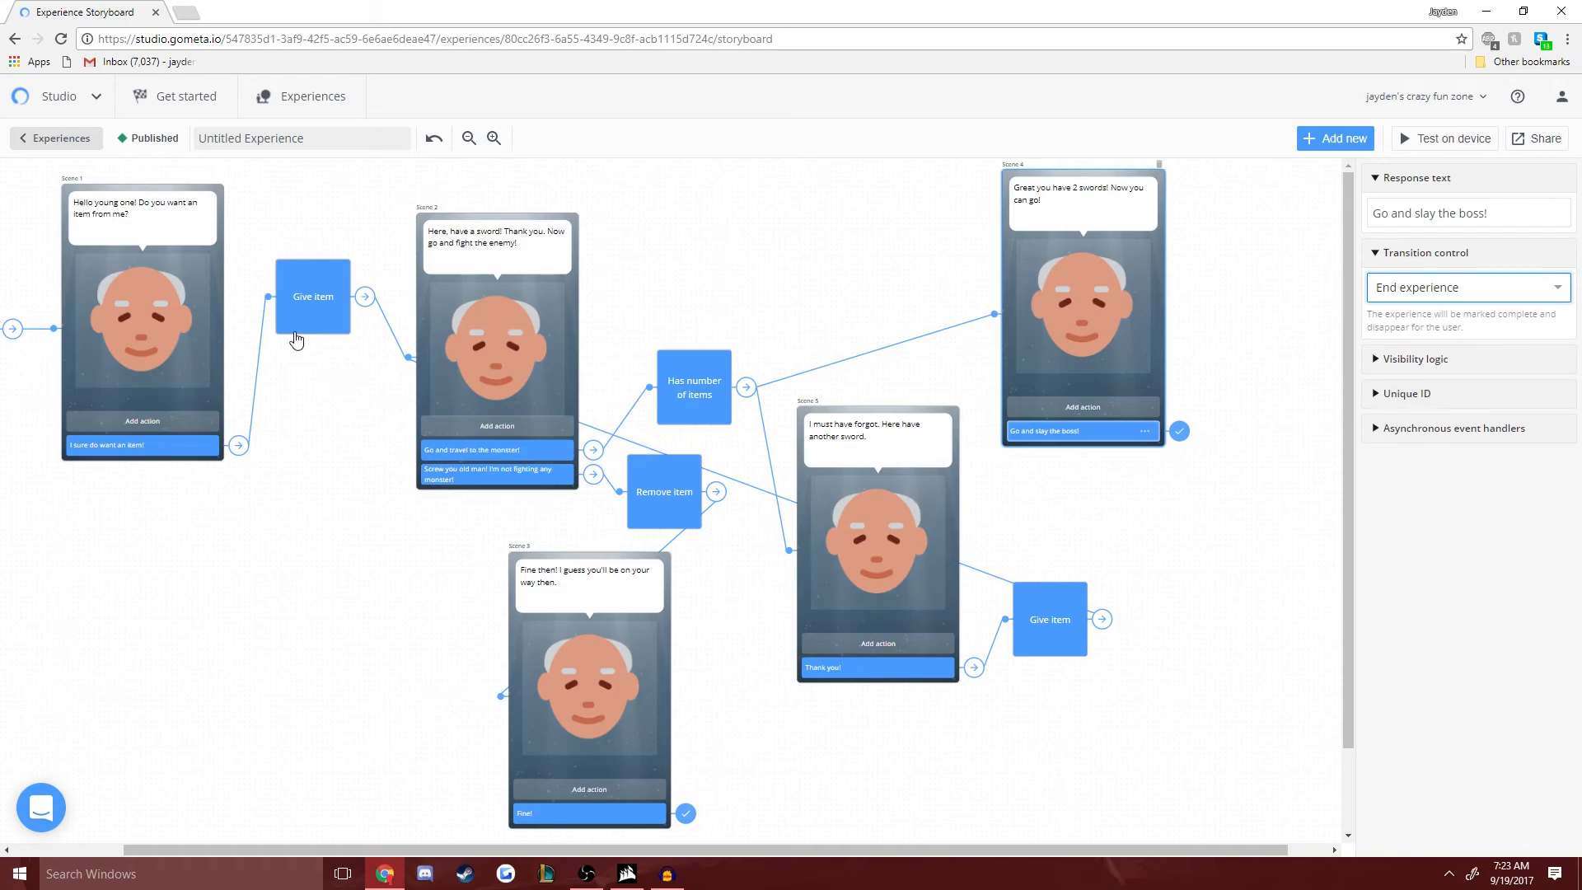
- Set the Has number of items block's required number to 16 and start a test on the device
mouse_move(513, 850)
mouse_down()
mouse_move(368, 830)
mouse_move(547, 842)
mouse_move(511, 840)
mouse_up()
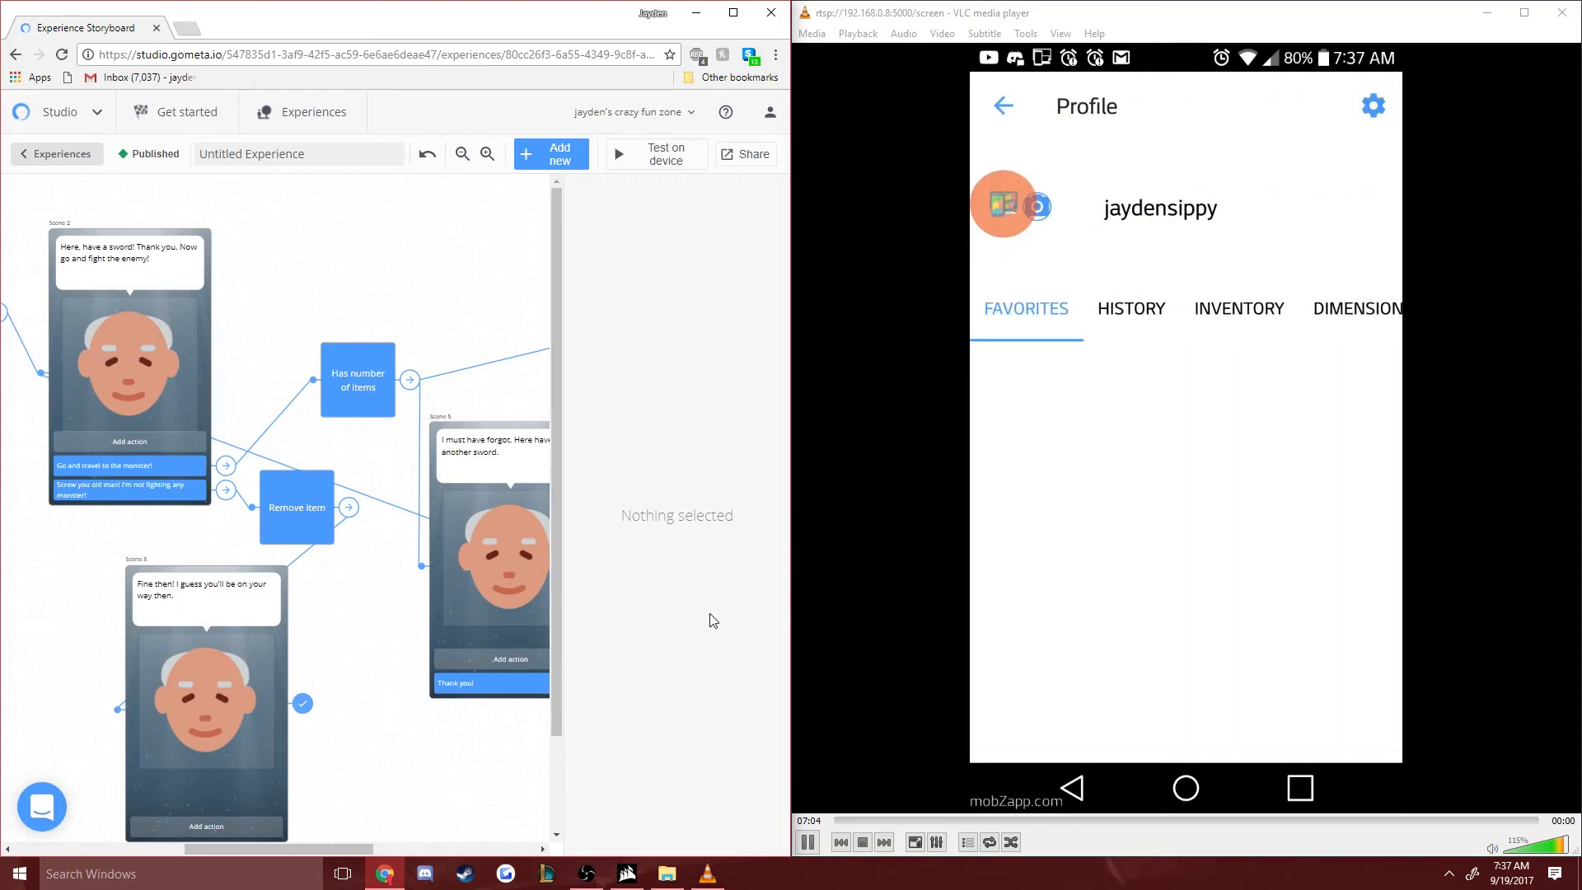
click(354, 379)
click(624, 425)
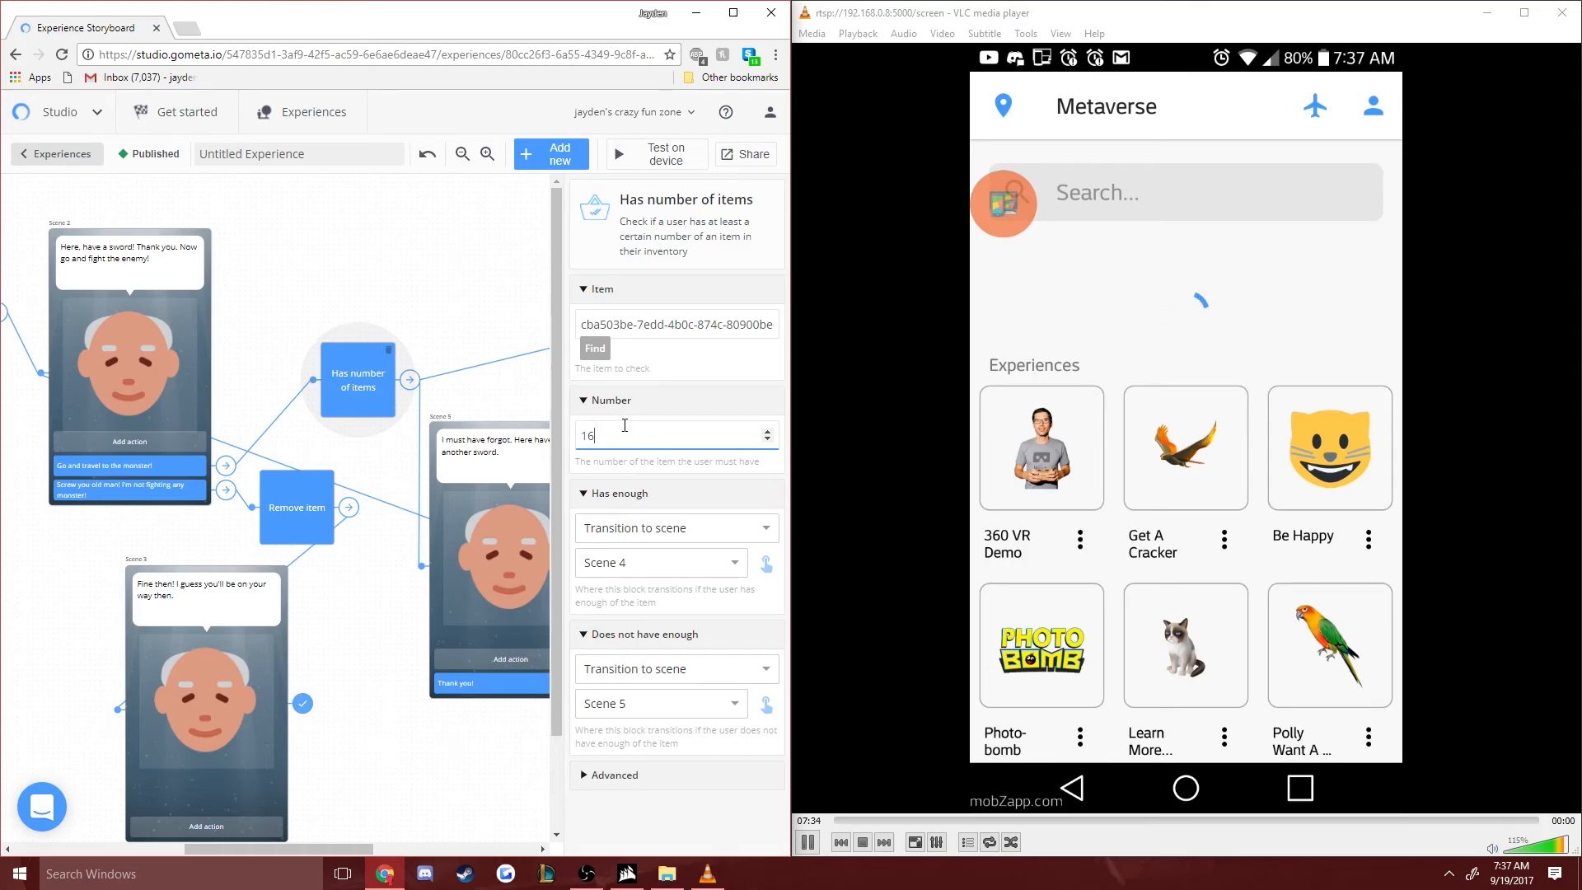
click(691, 159)
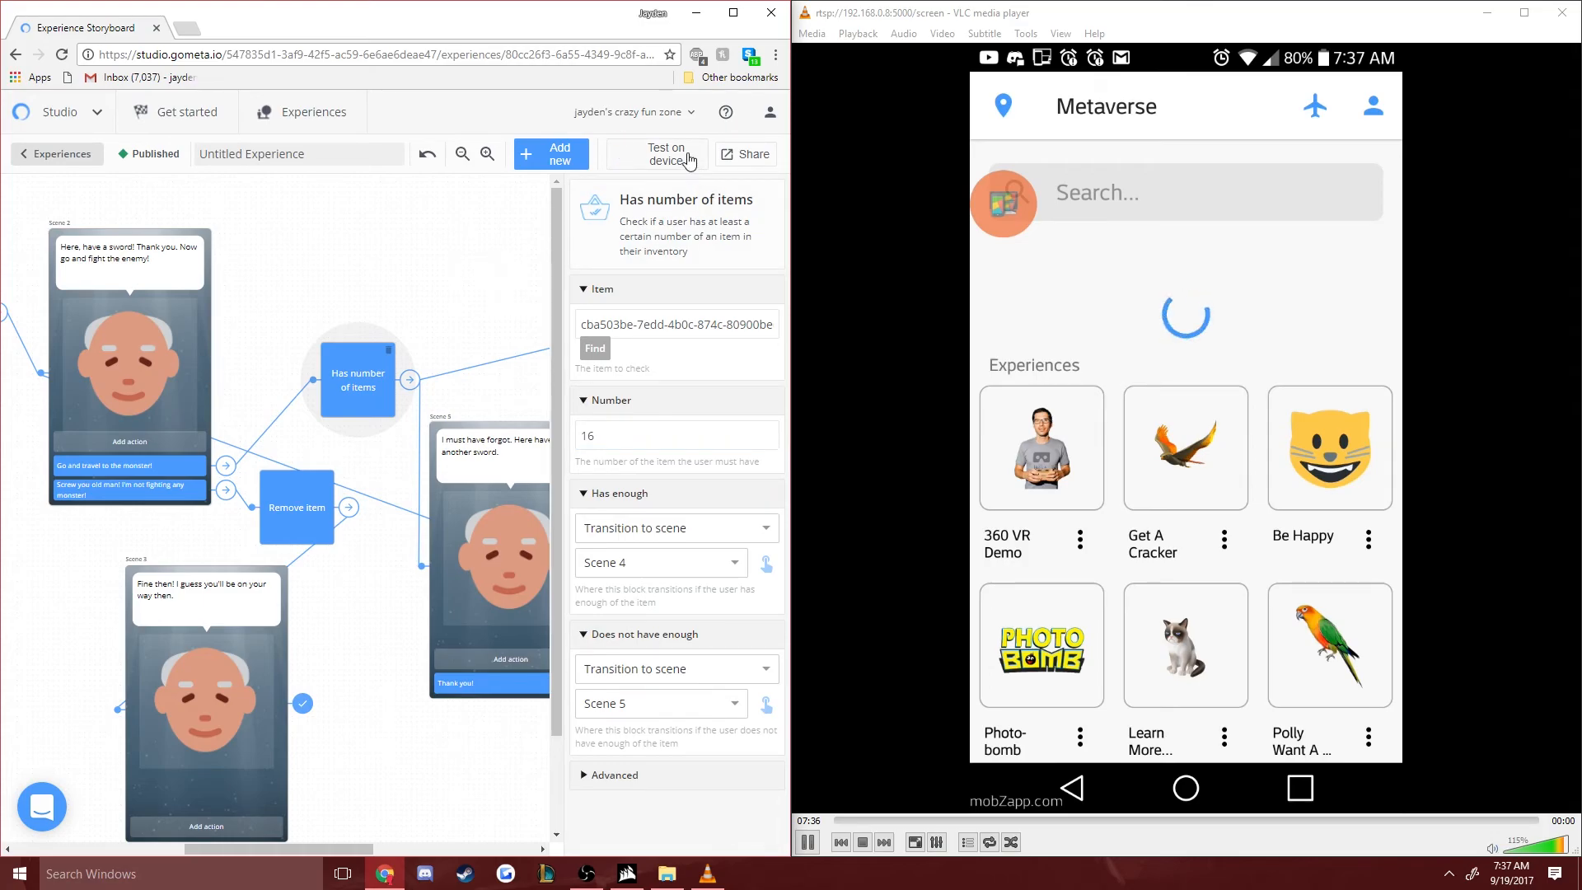